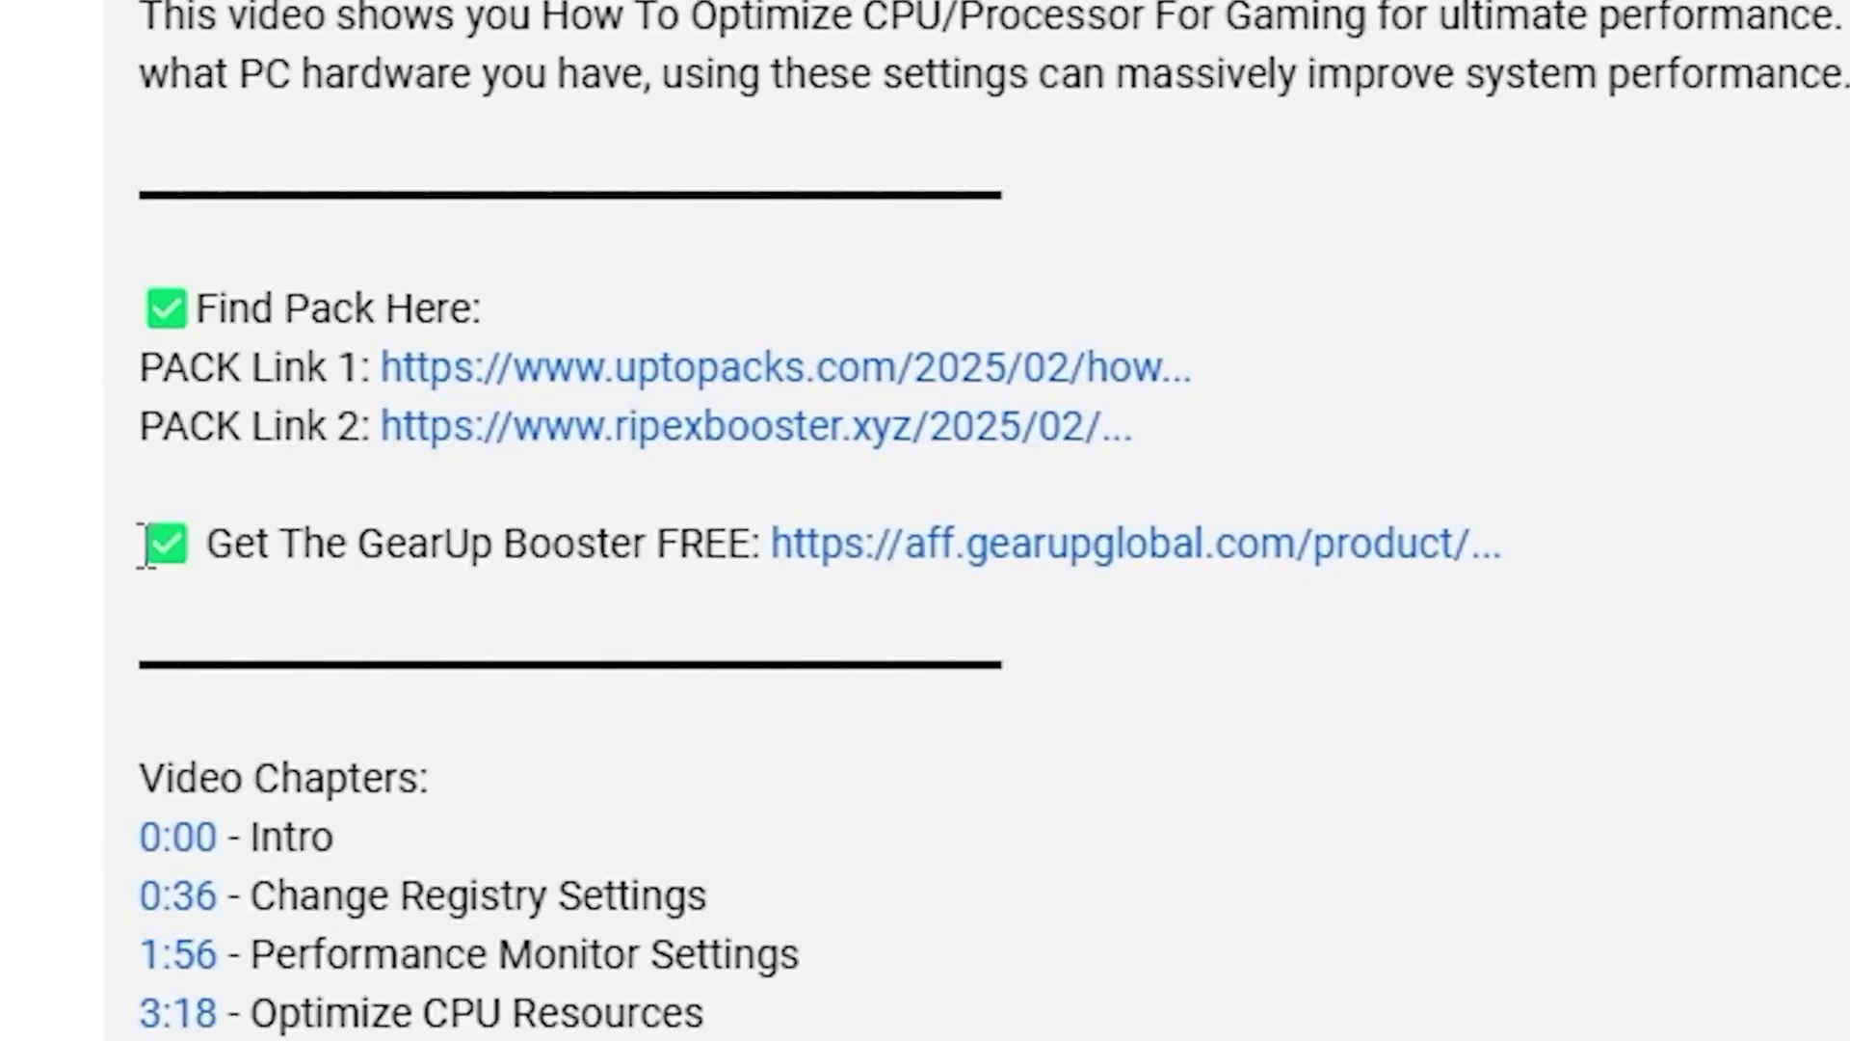
Step: Highlight the GearUp link in the video description
left_click_drag(153, 557, 1484, 561)
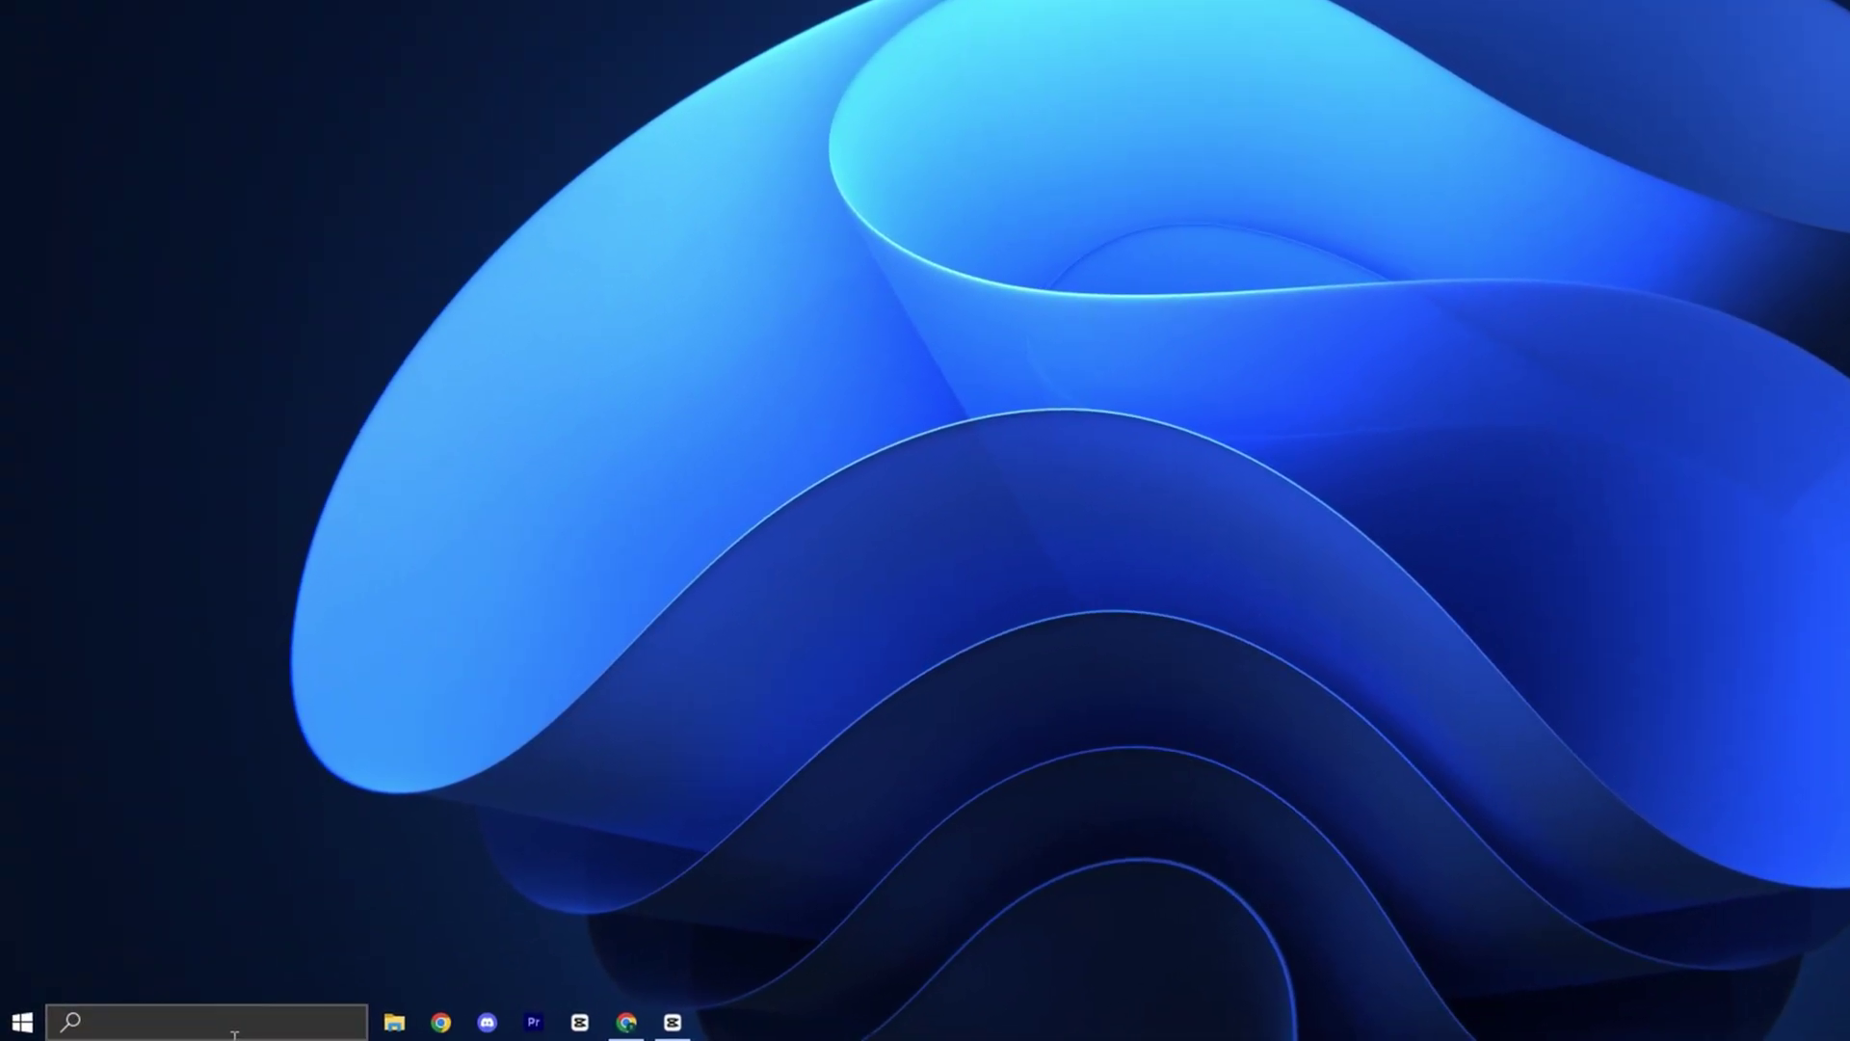
key("super")
type("reg")
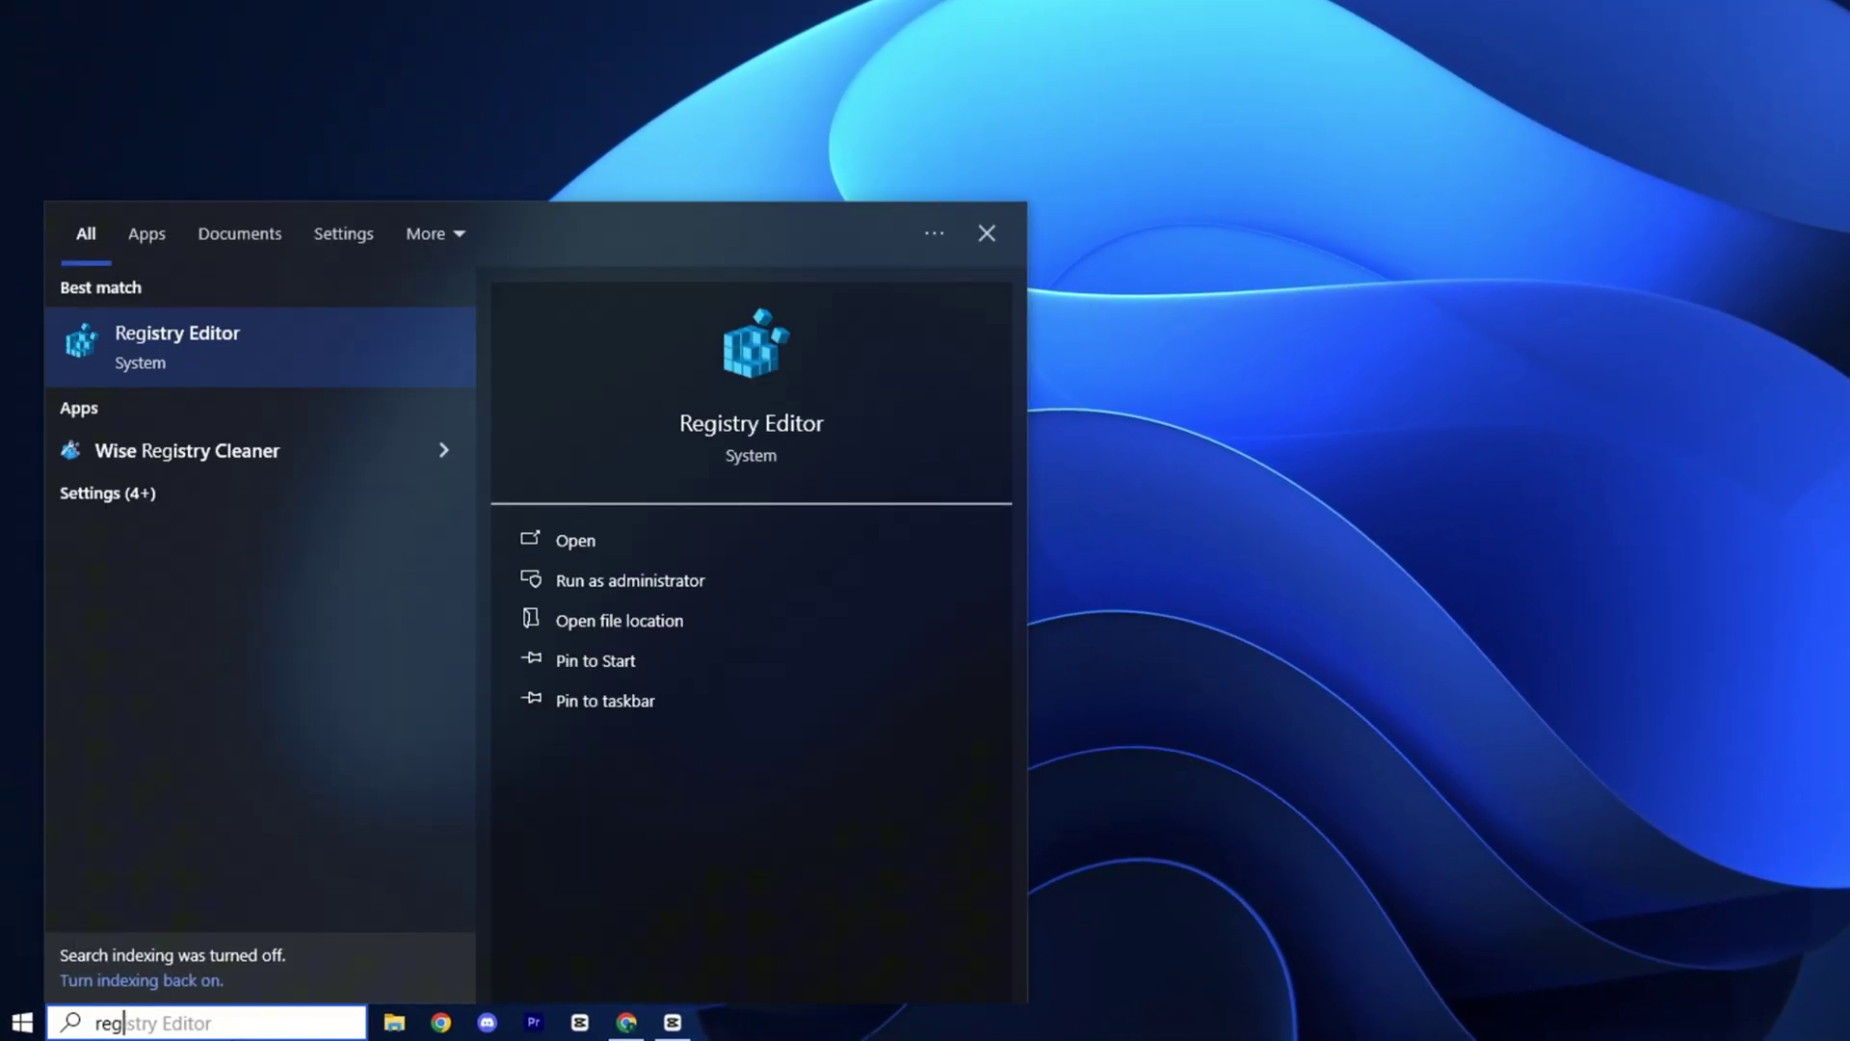
right_click(295, 338)
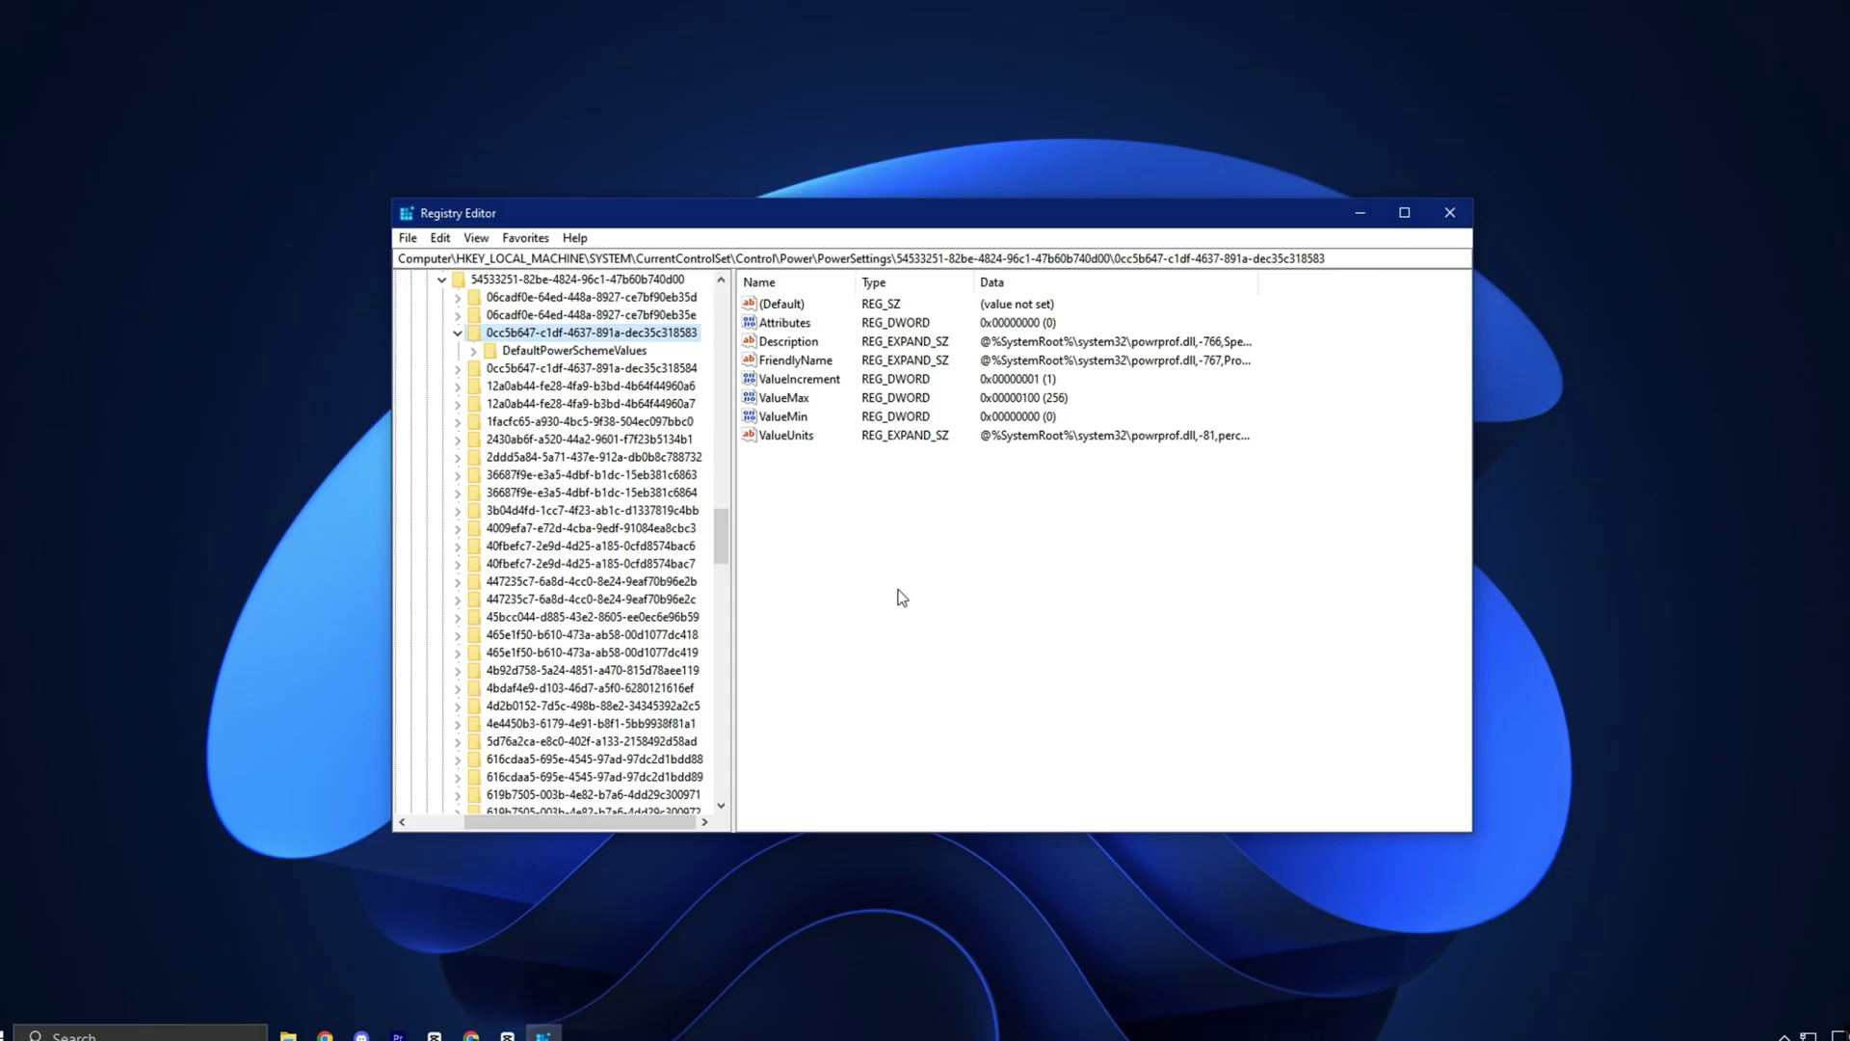
left_click_drag(1335, 256, 394, 260)
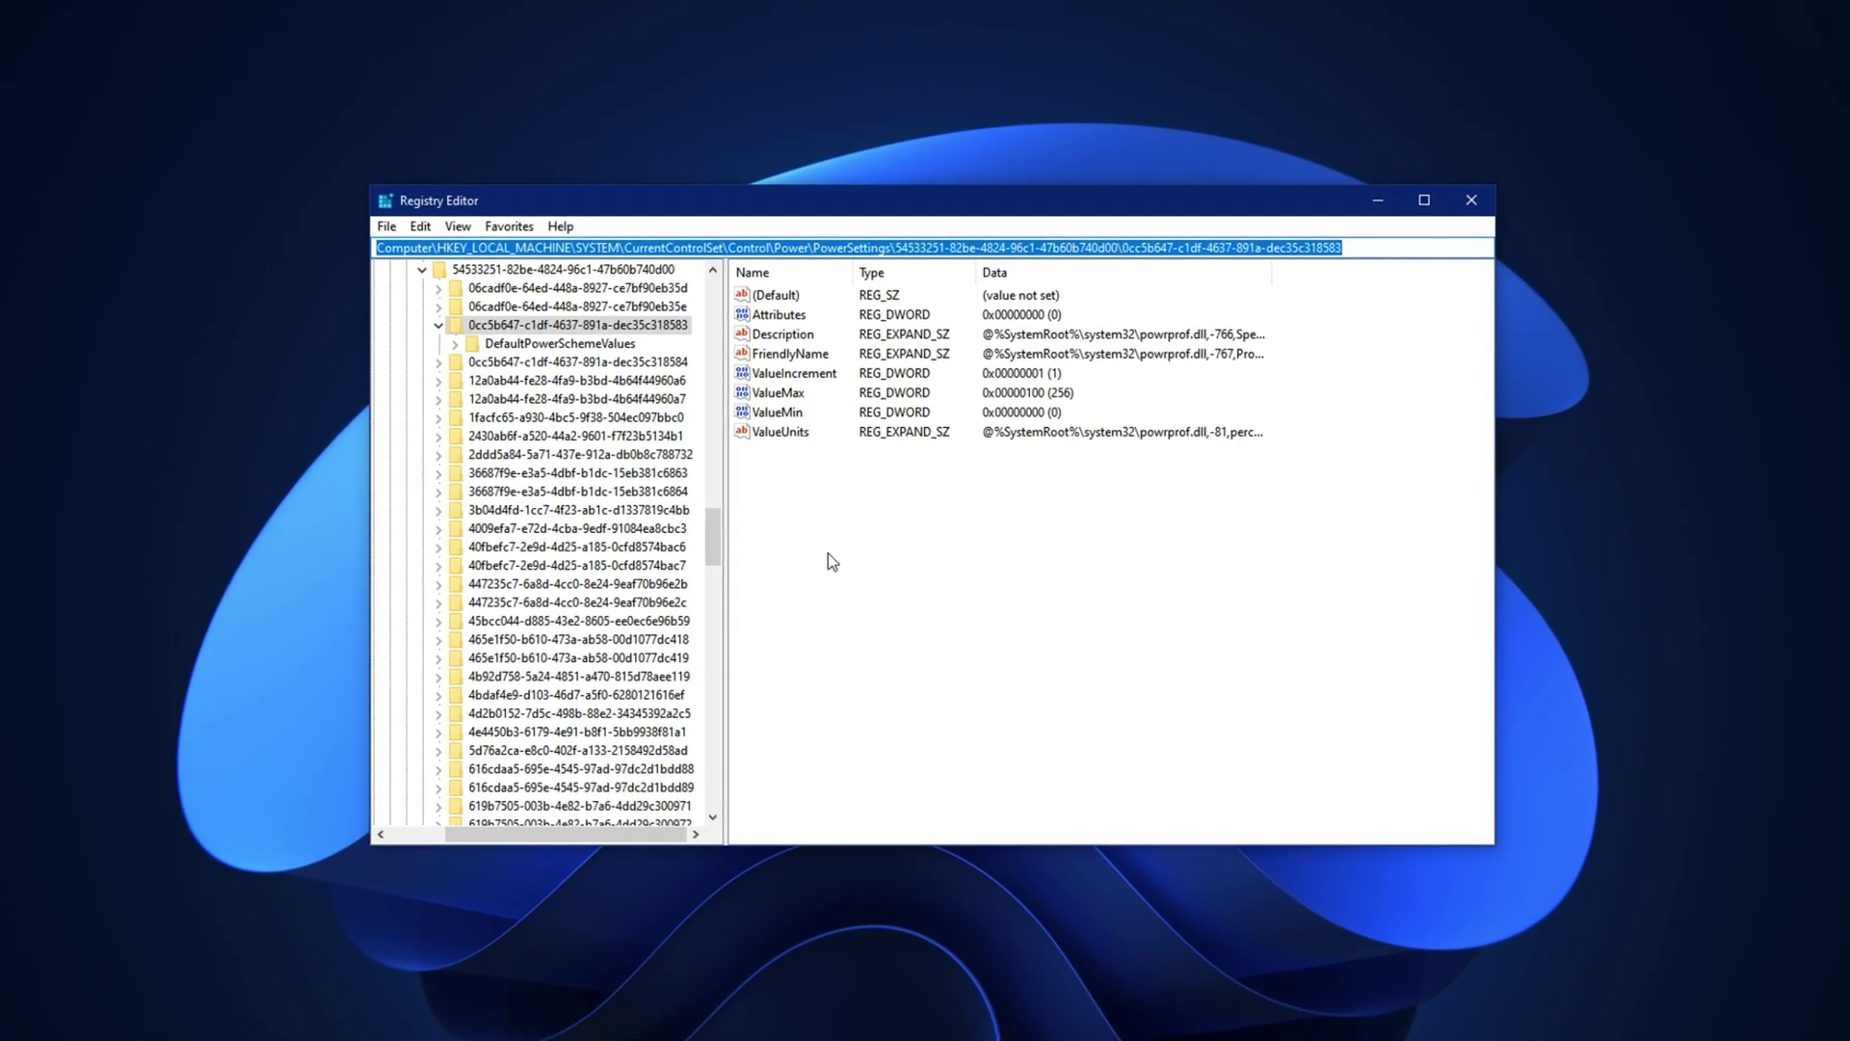
left_click(848, 491)
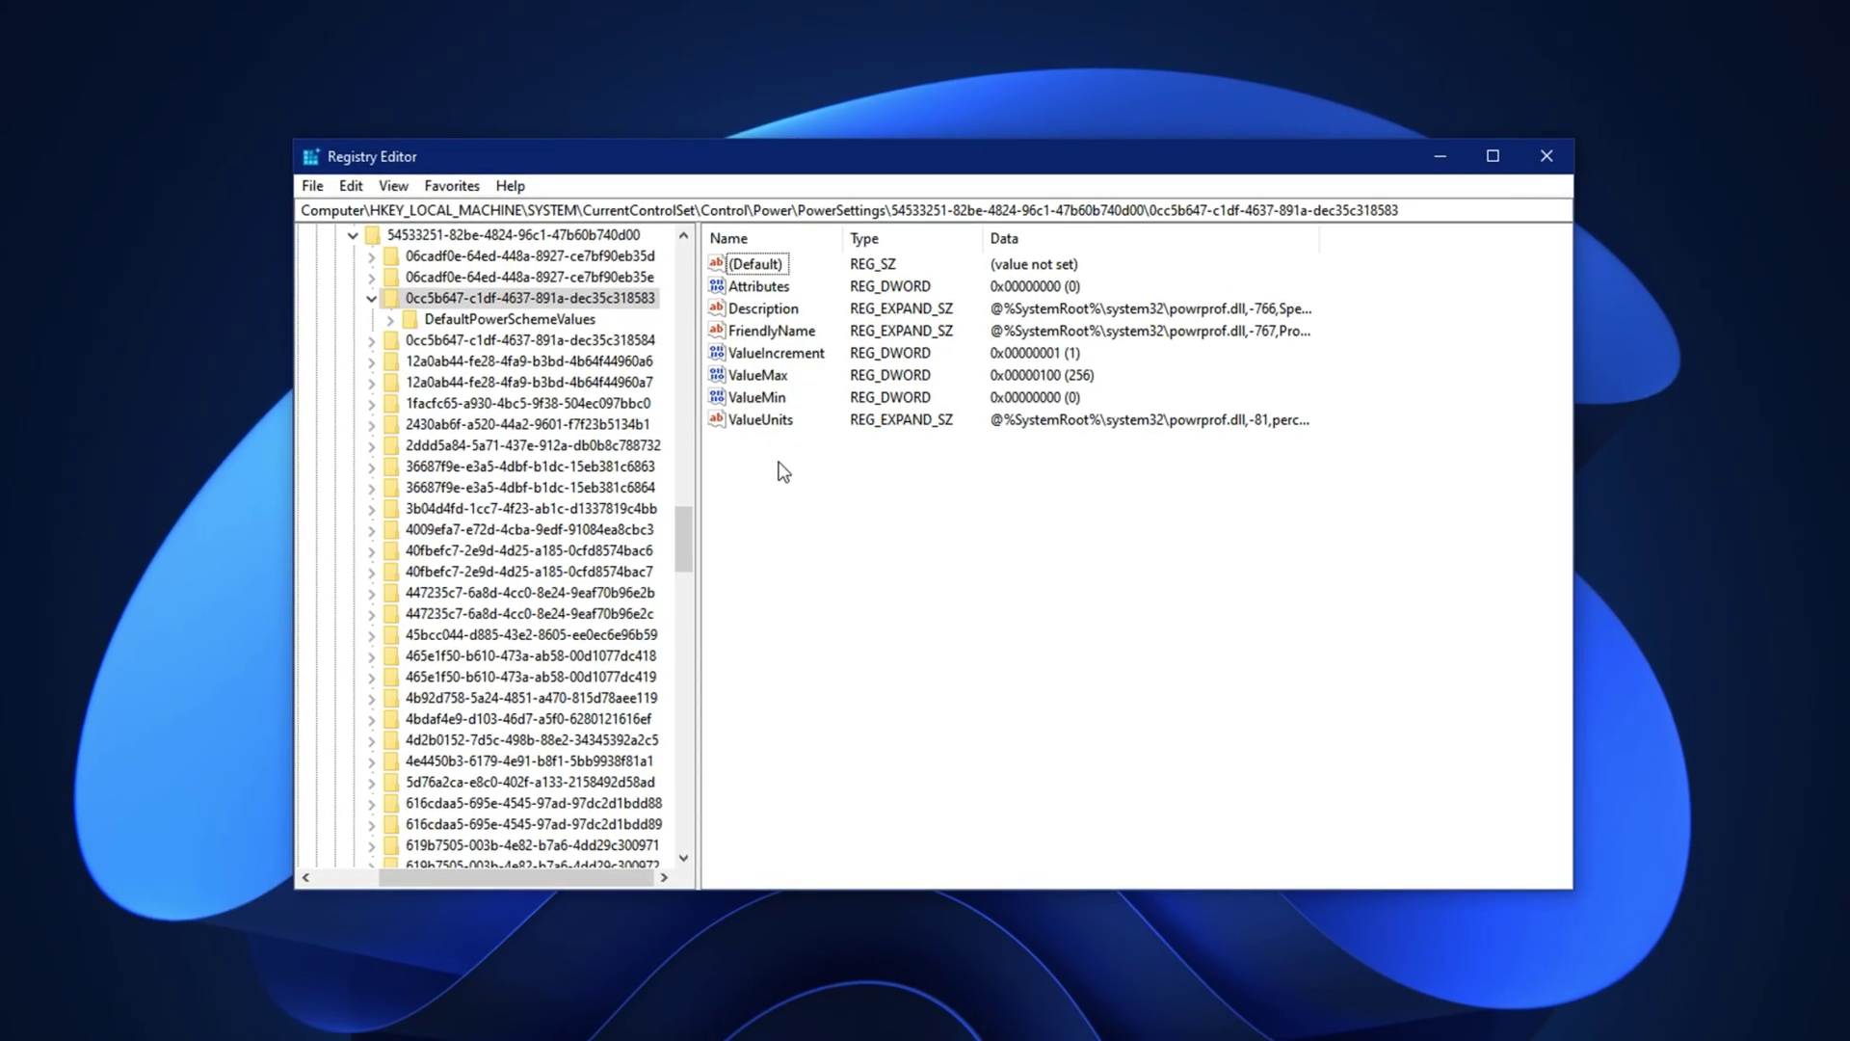
Step: Confirm ValueMax reads hex 100, then bring up ValueMin's data showing 0
left_click(767, 374)
double_click(765, 372)
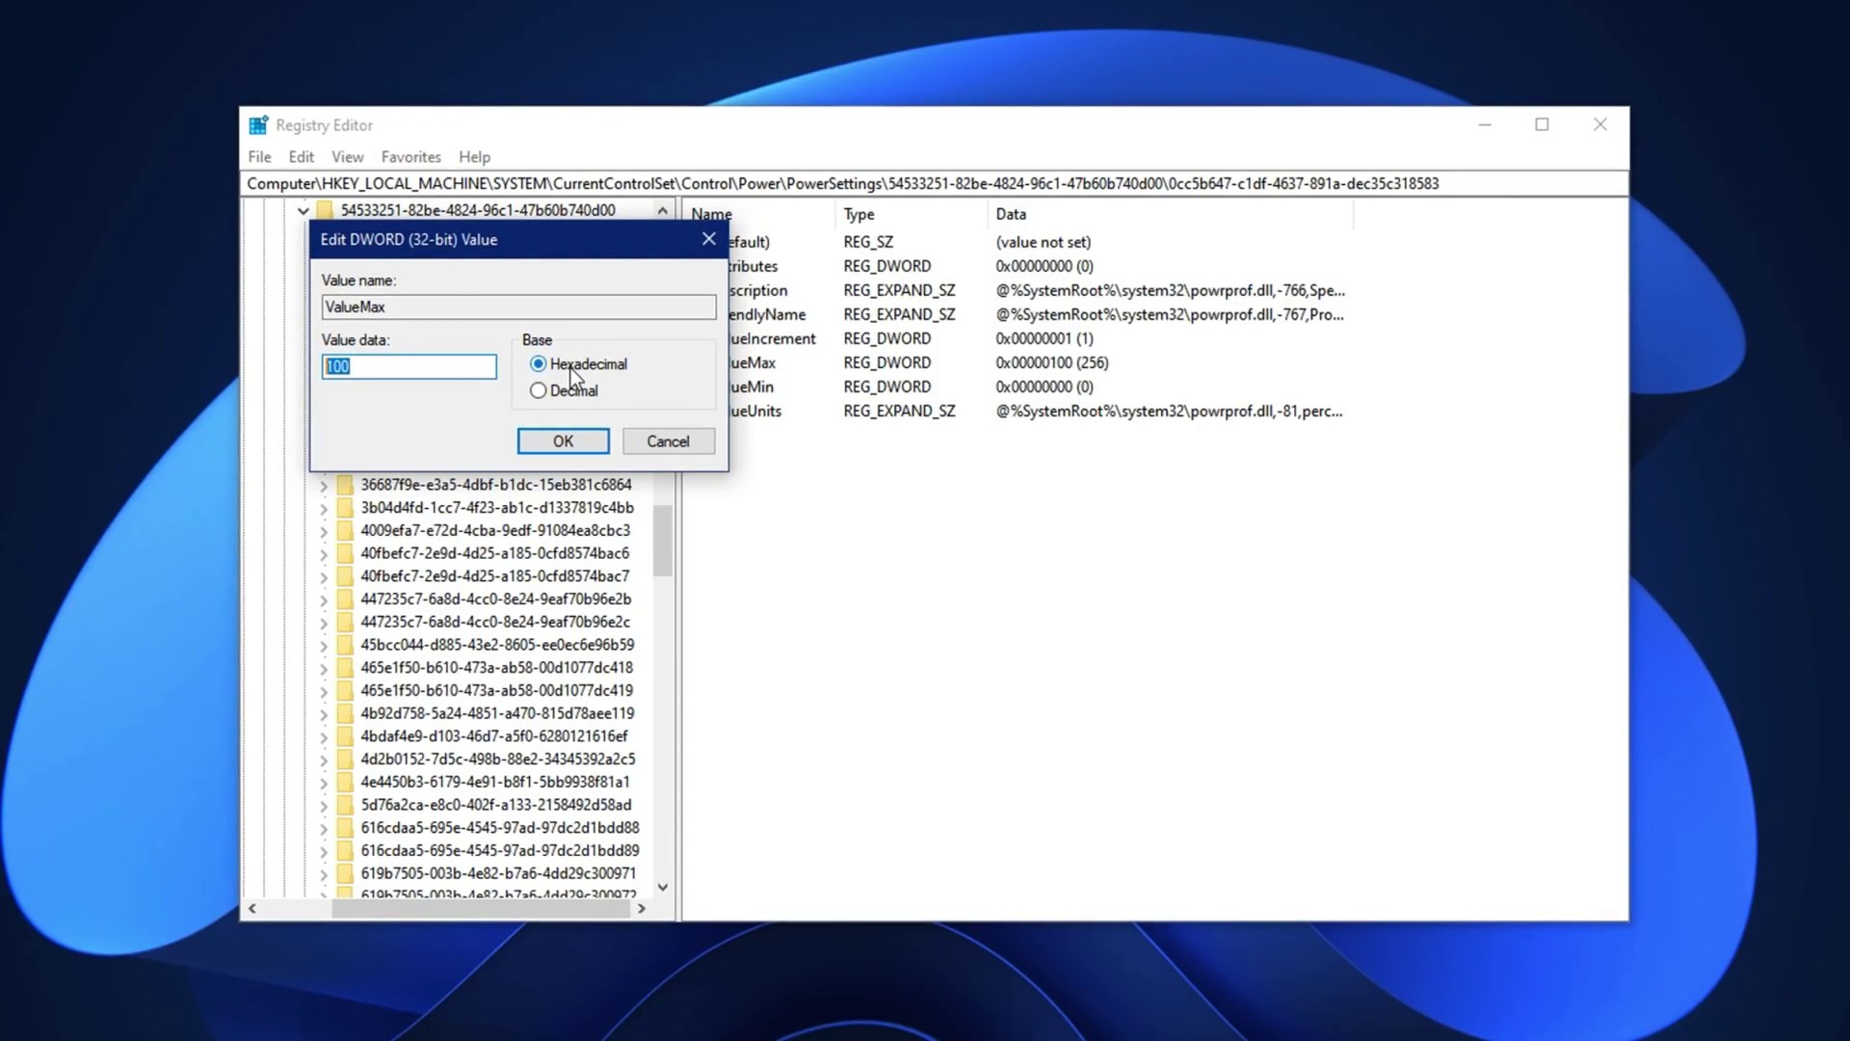
left_click(542, 443)
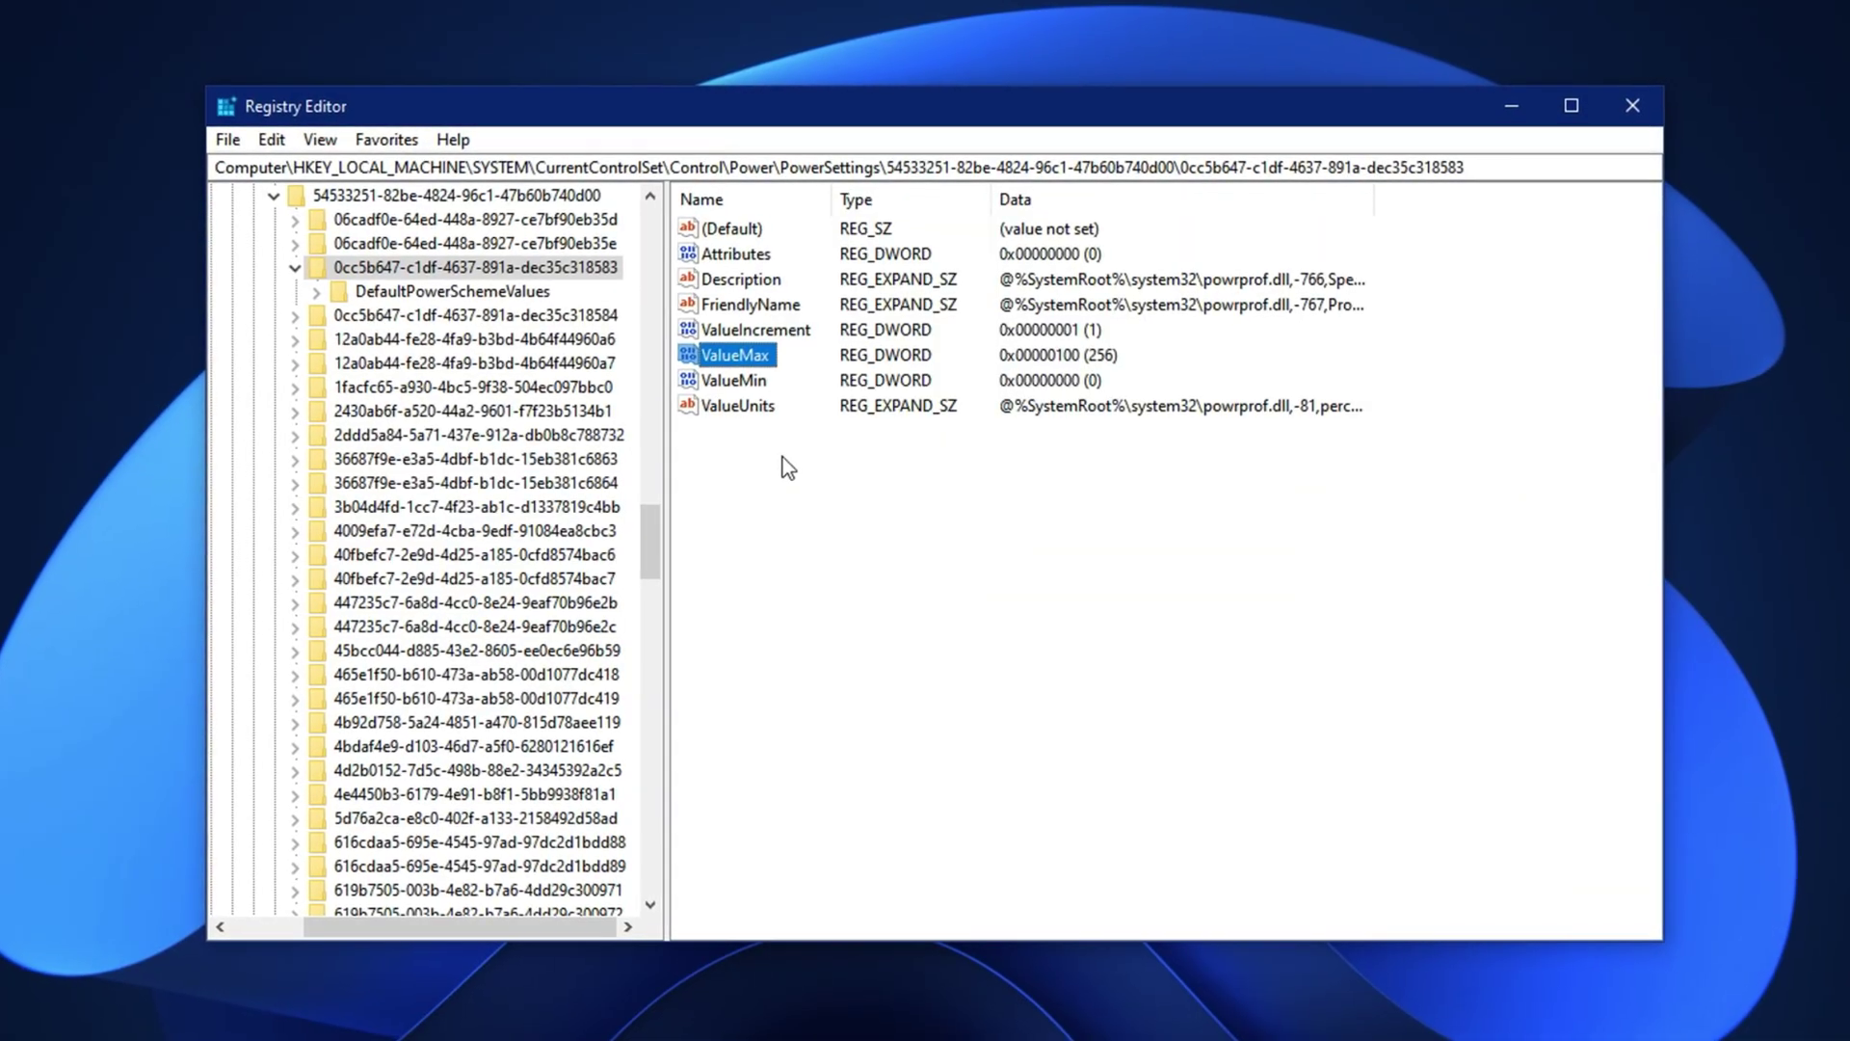
double_click(735, 382)
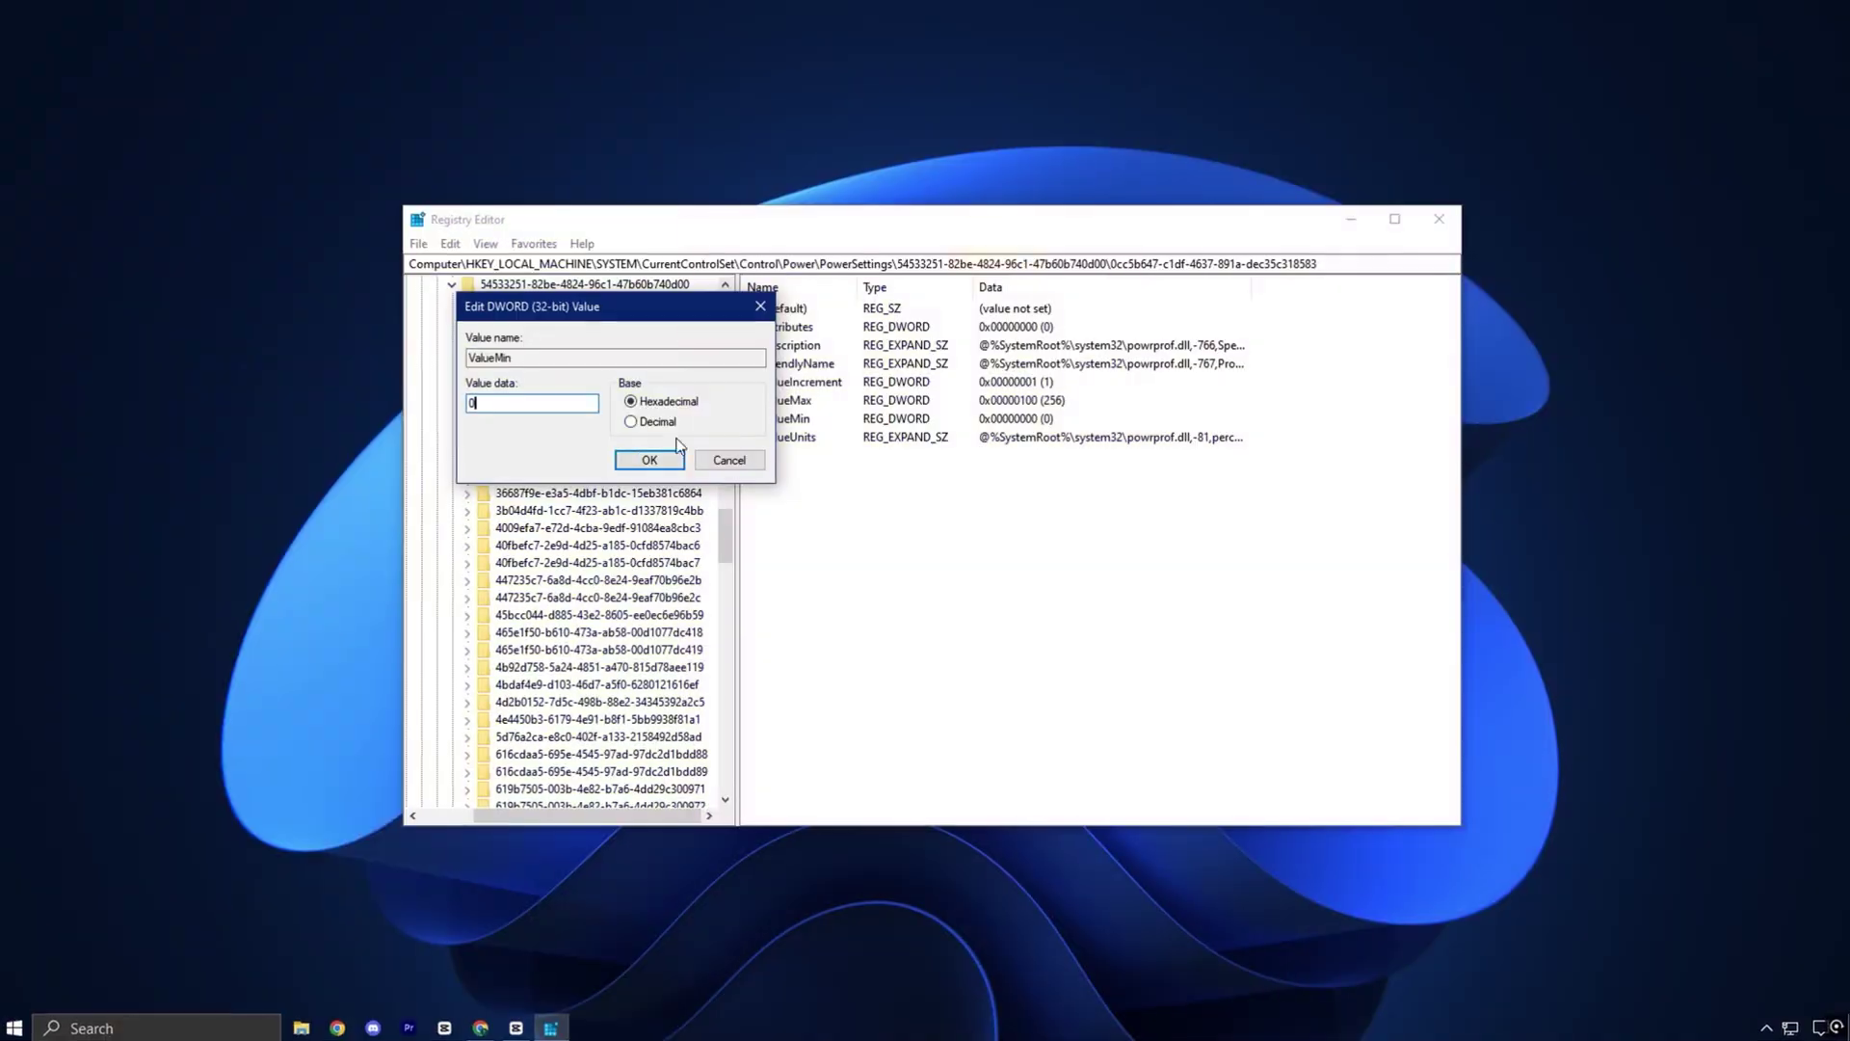
Step: Close ValueMin unchanged and jump to the Control\PriorityControl key via the address bar
left_click(662, 461)
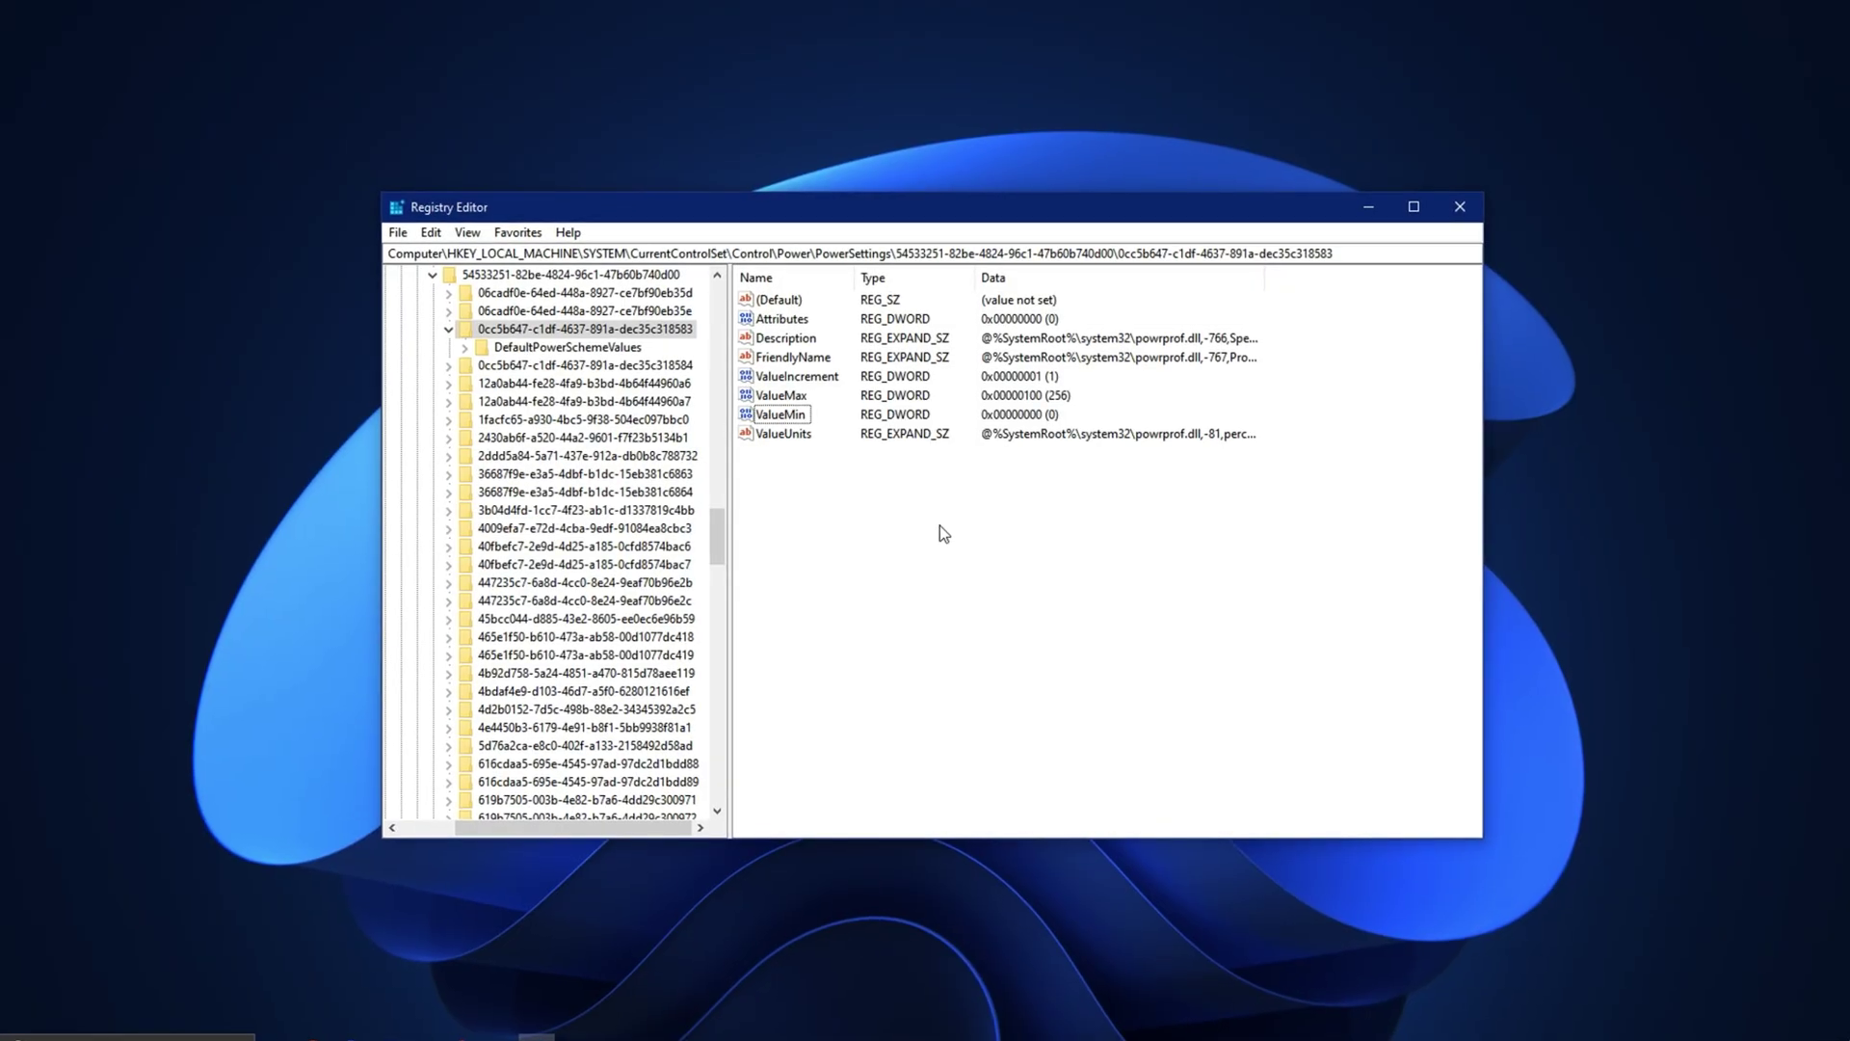
left_click_drag(1342, 251, 351, 249)
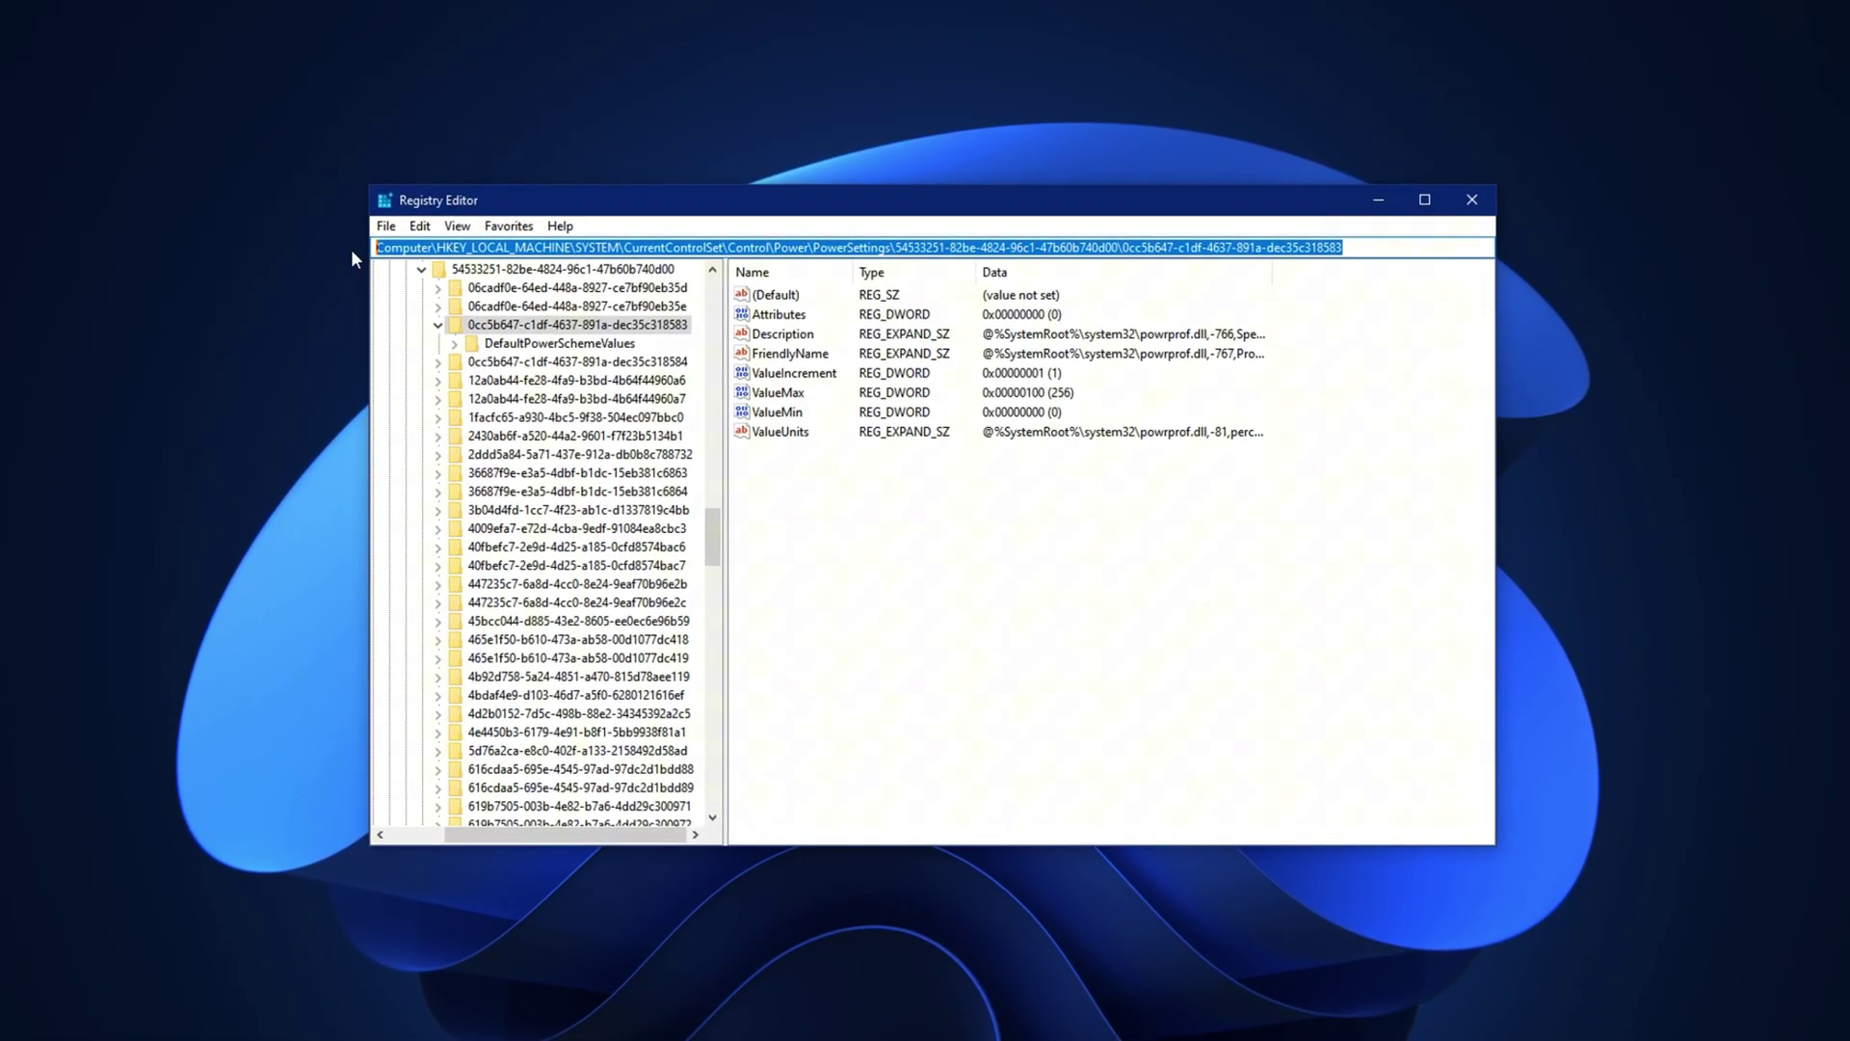
type("Computer\\HKEY_LOCAL_MACHINE\\SYSTEM\\CurrentControlSet\\Control\\PriorityControl")
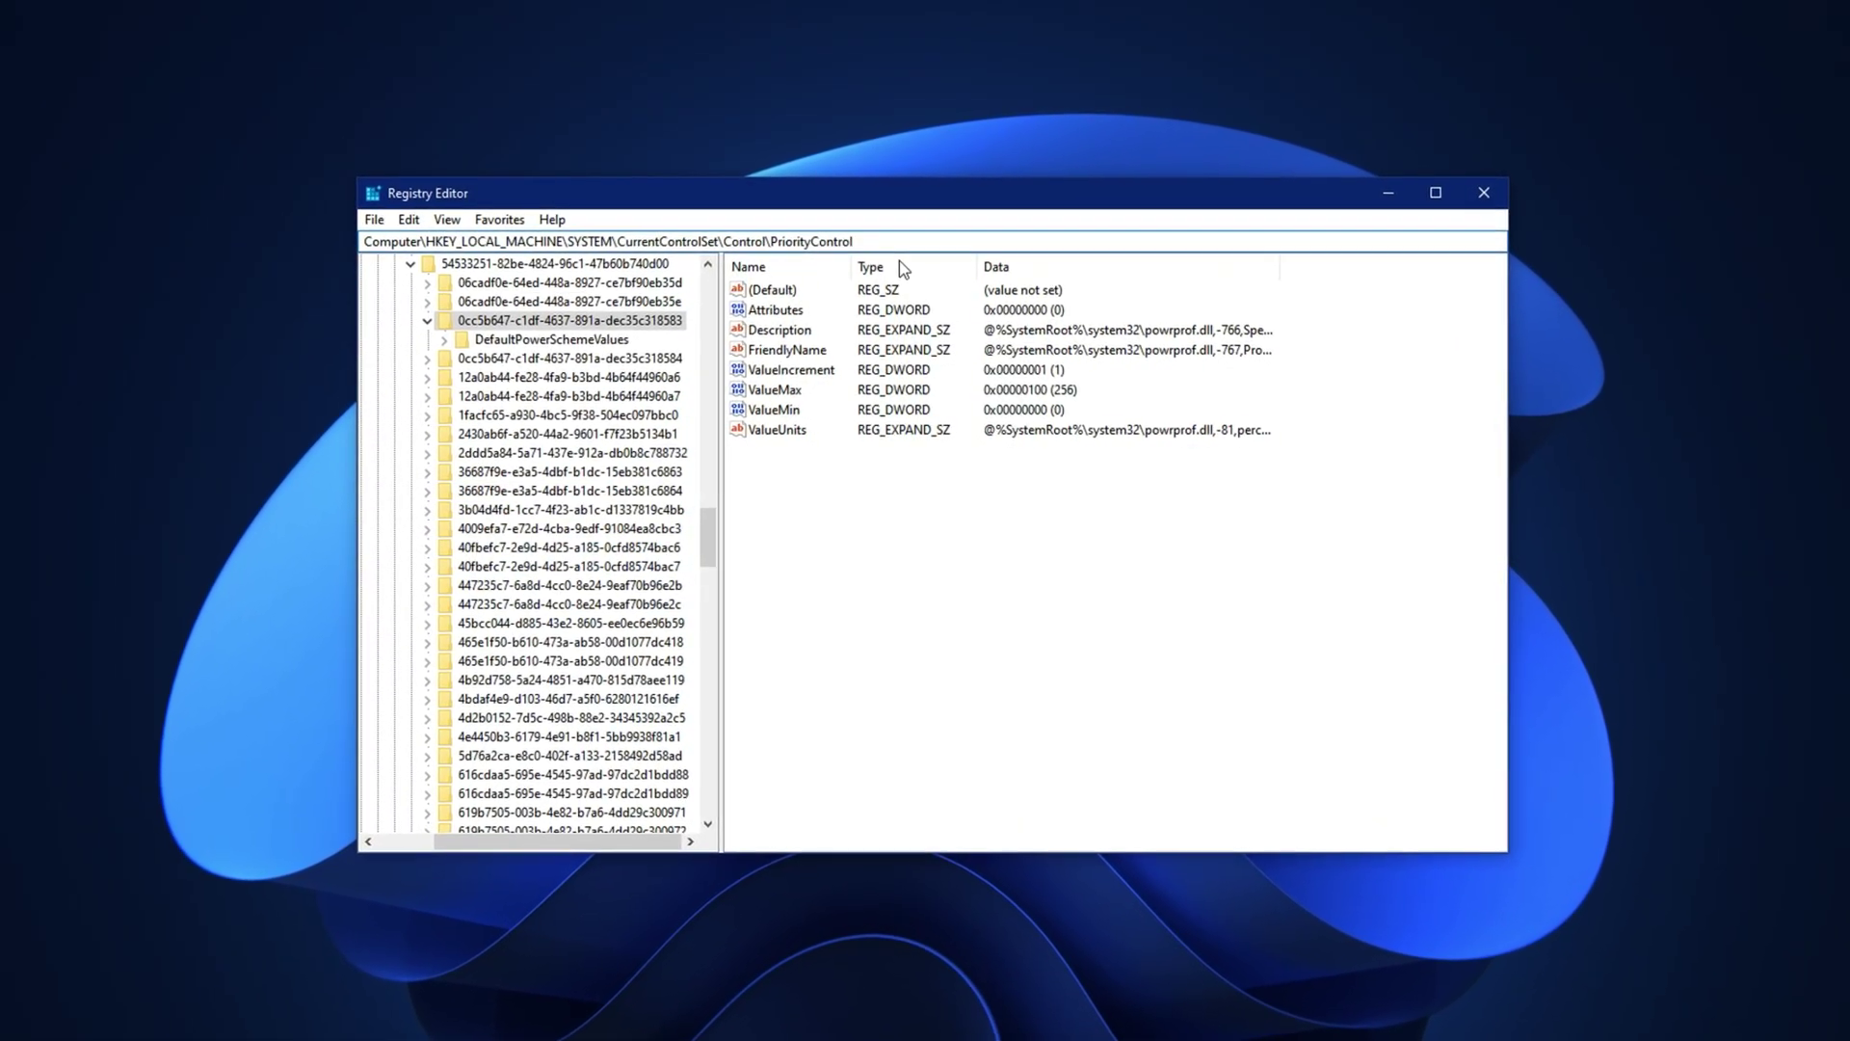
key("Return")
Step: Confirm Win32PrioritySeparation holds hex 26 and close it unchanged
left_click(795, 460)
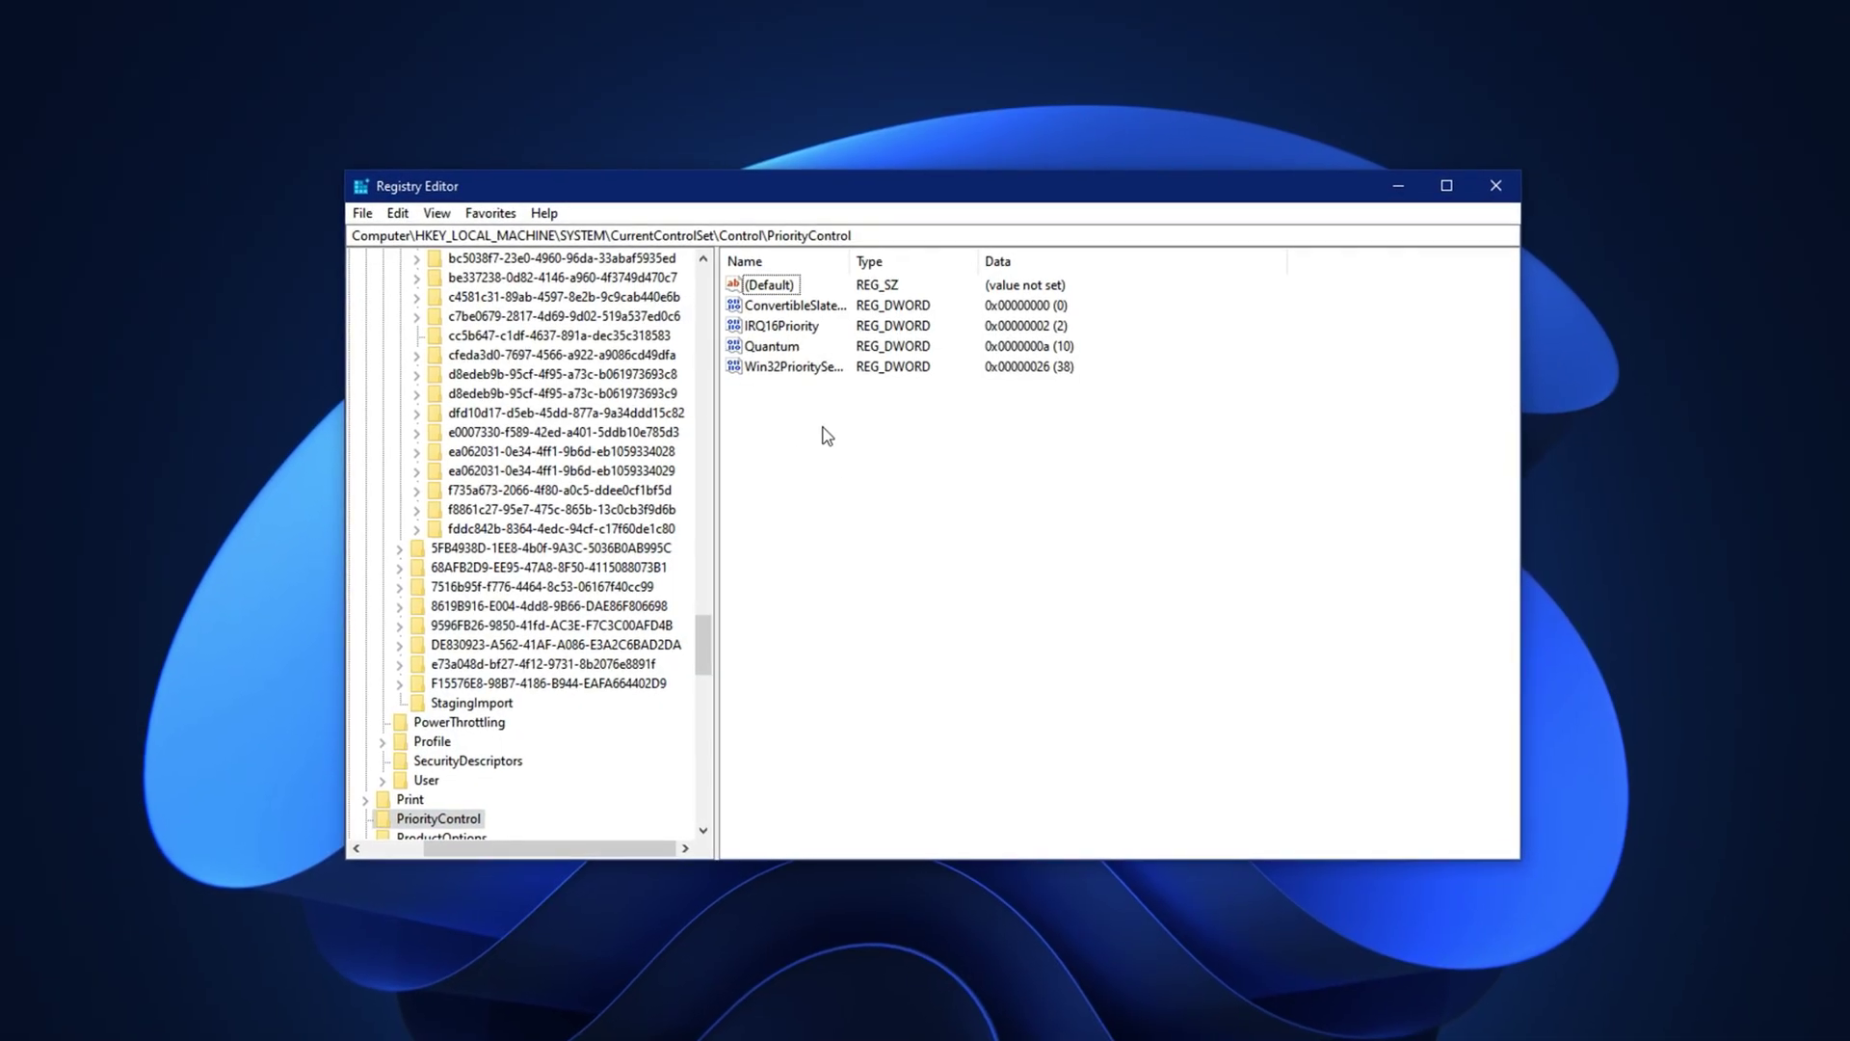
left_click(786, 367)
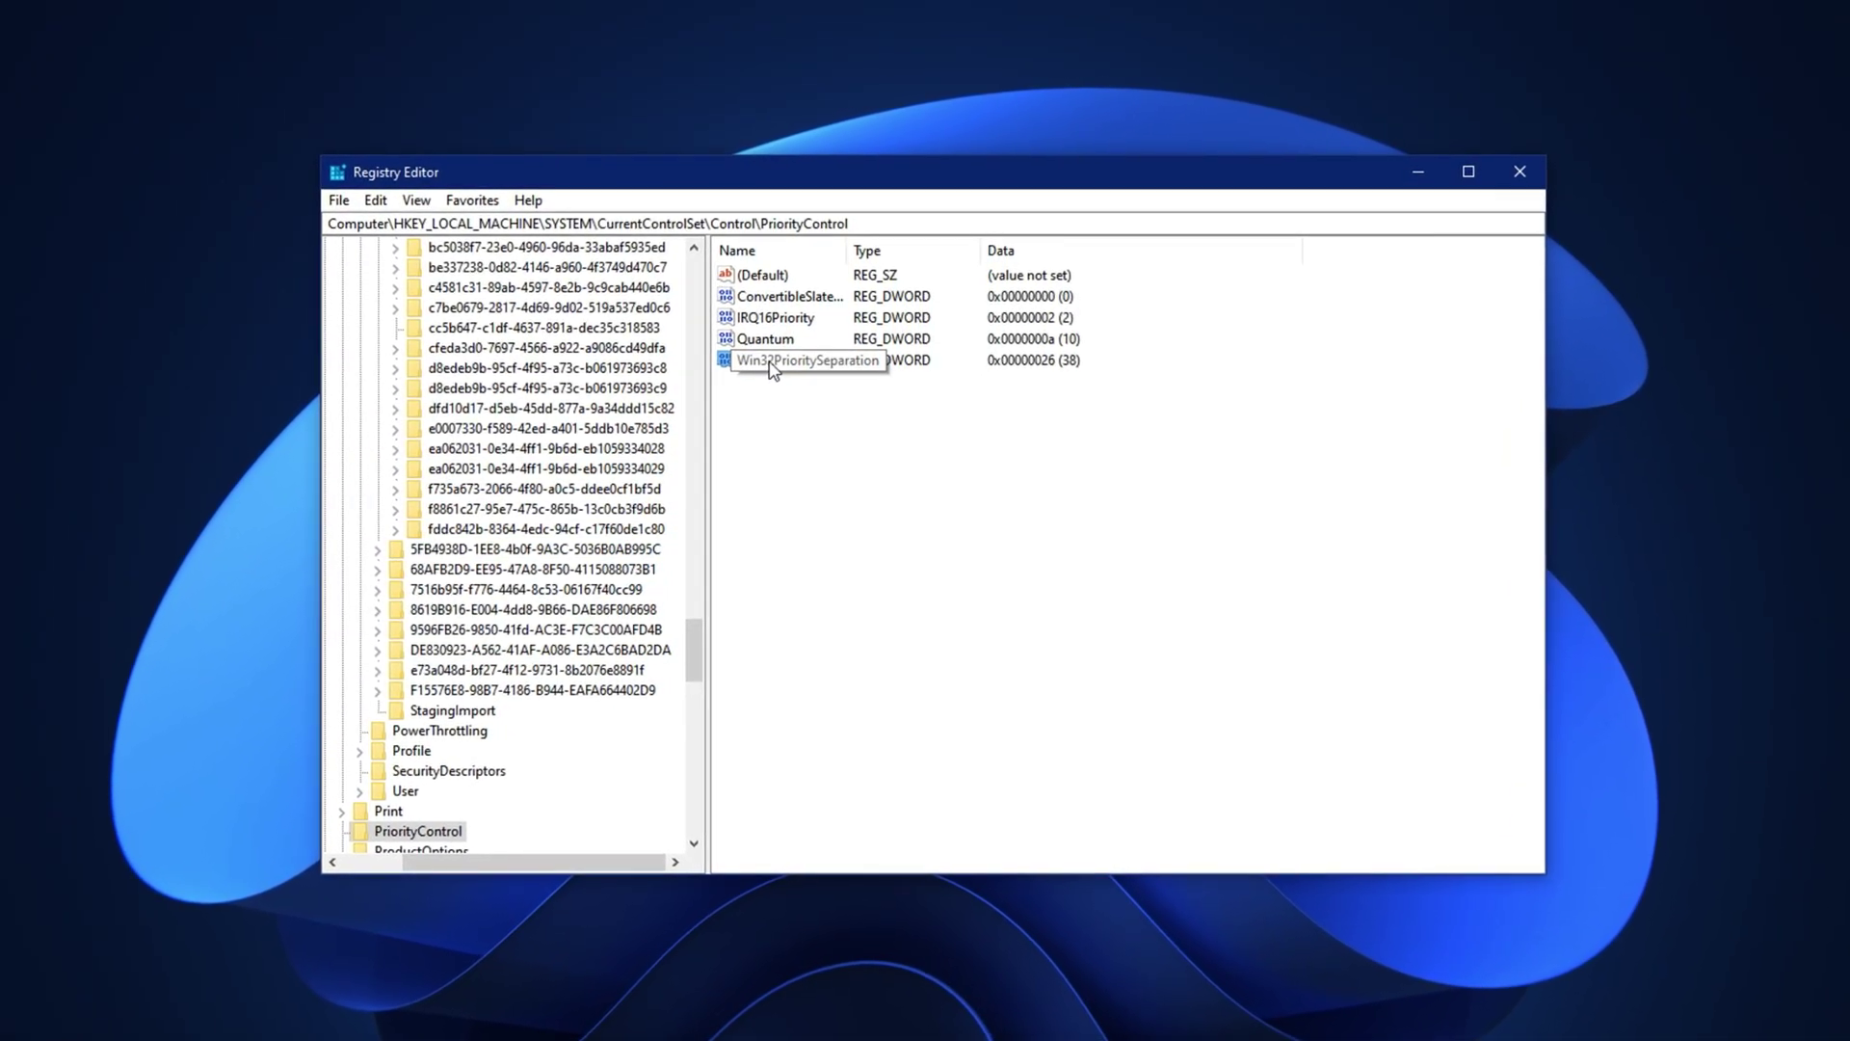
right_click(771, 367)
left_click(812, 374)
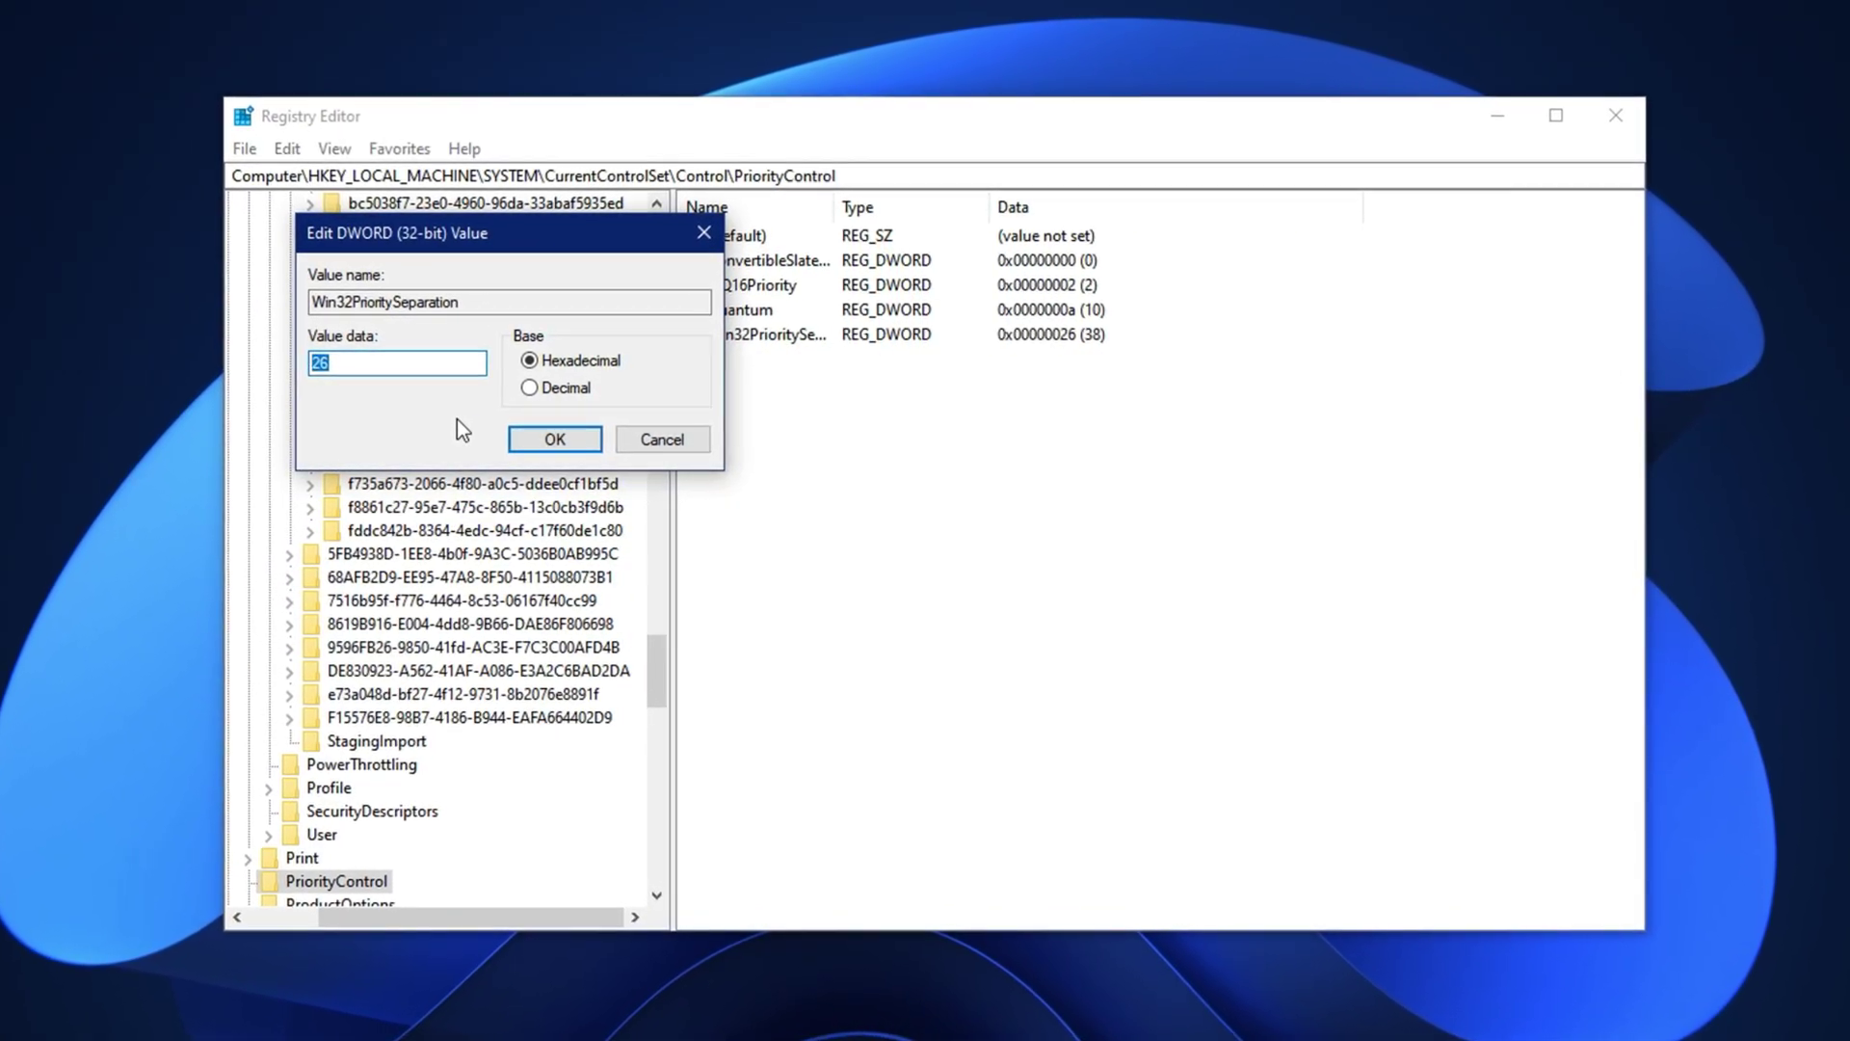
left_click(540, 438)
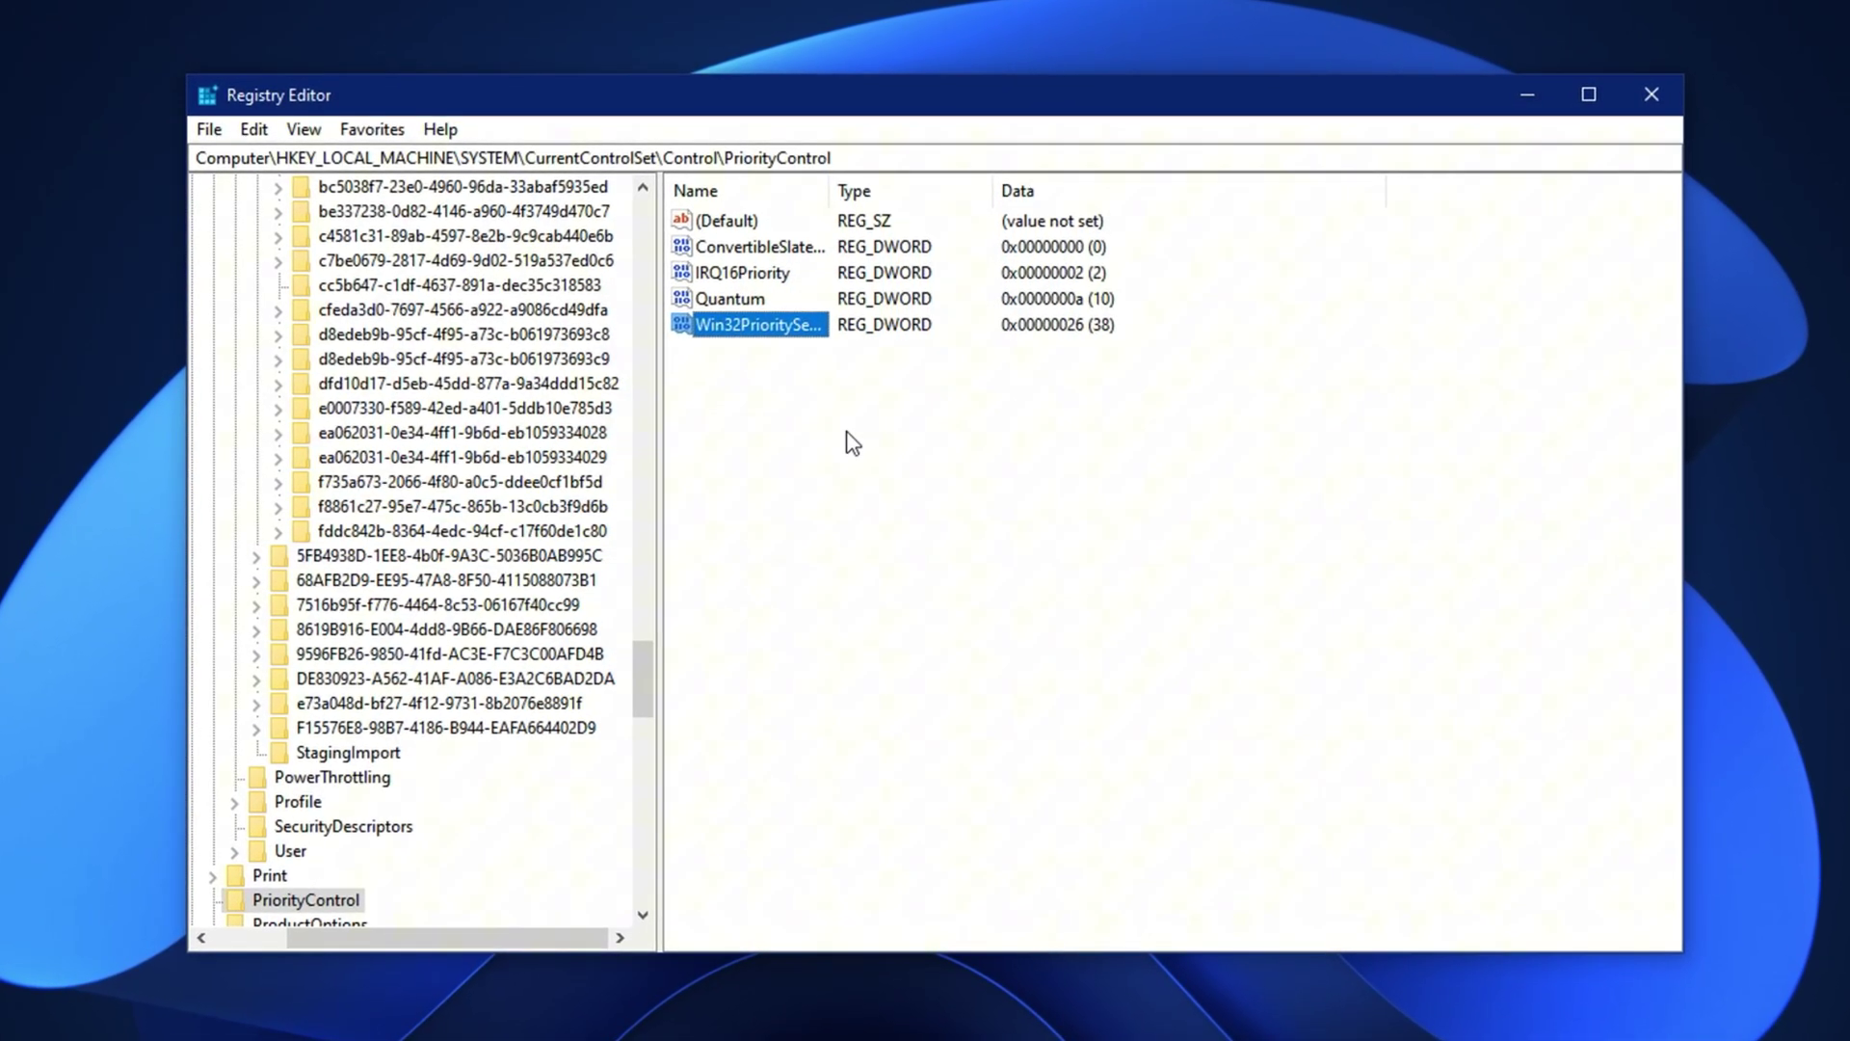
left_click(847, 438)
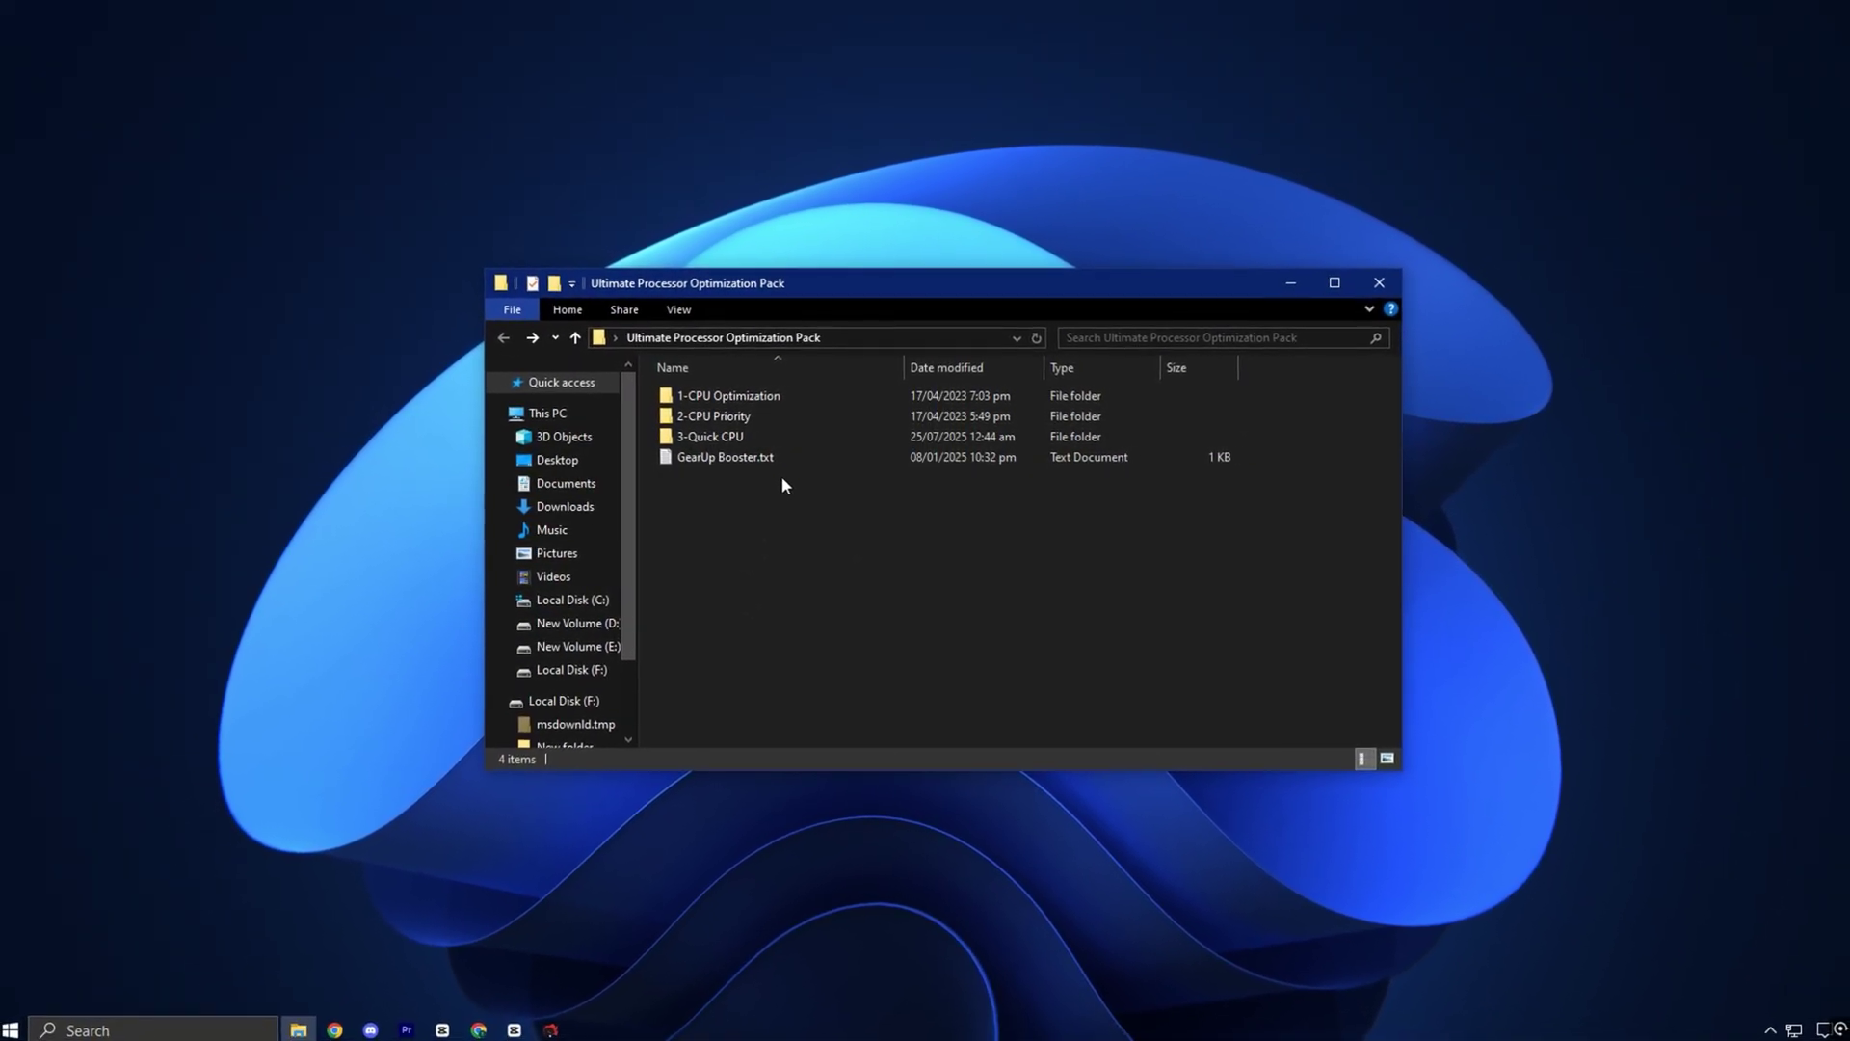
Step: Bring up the uptopacks.com Chrome window, scroll its home page, and close Chrome
left_click(491, 1036)
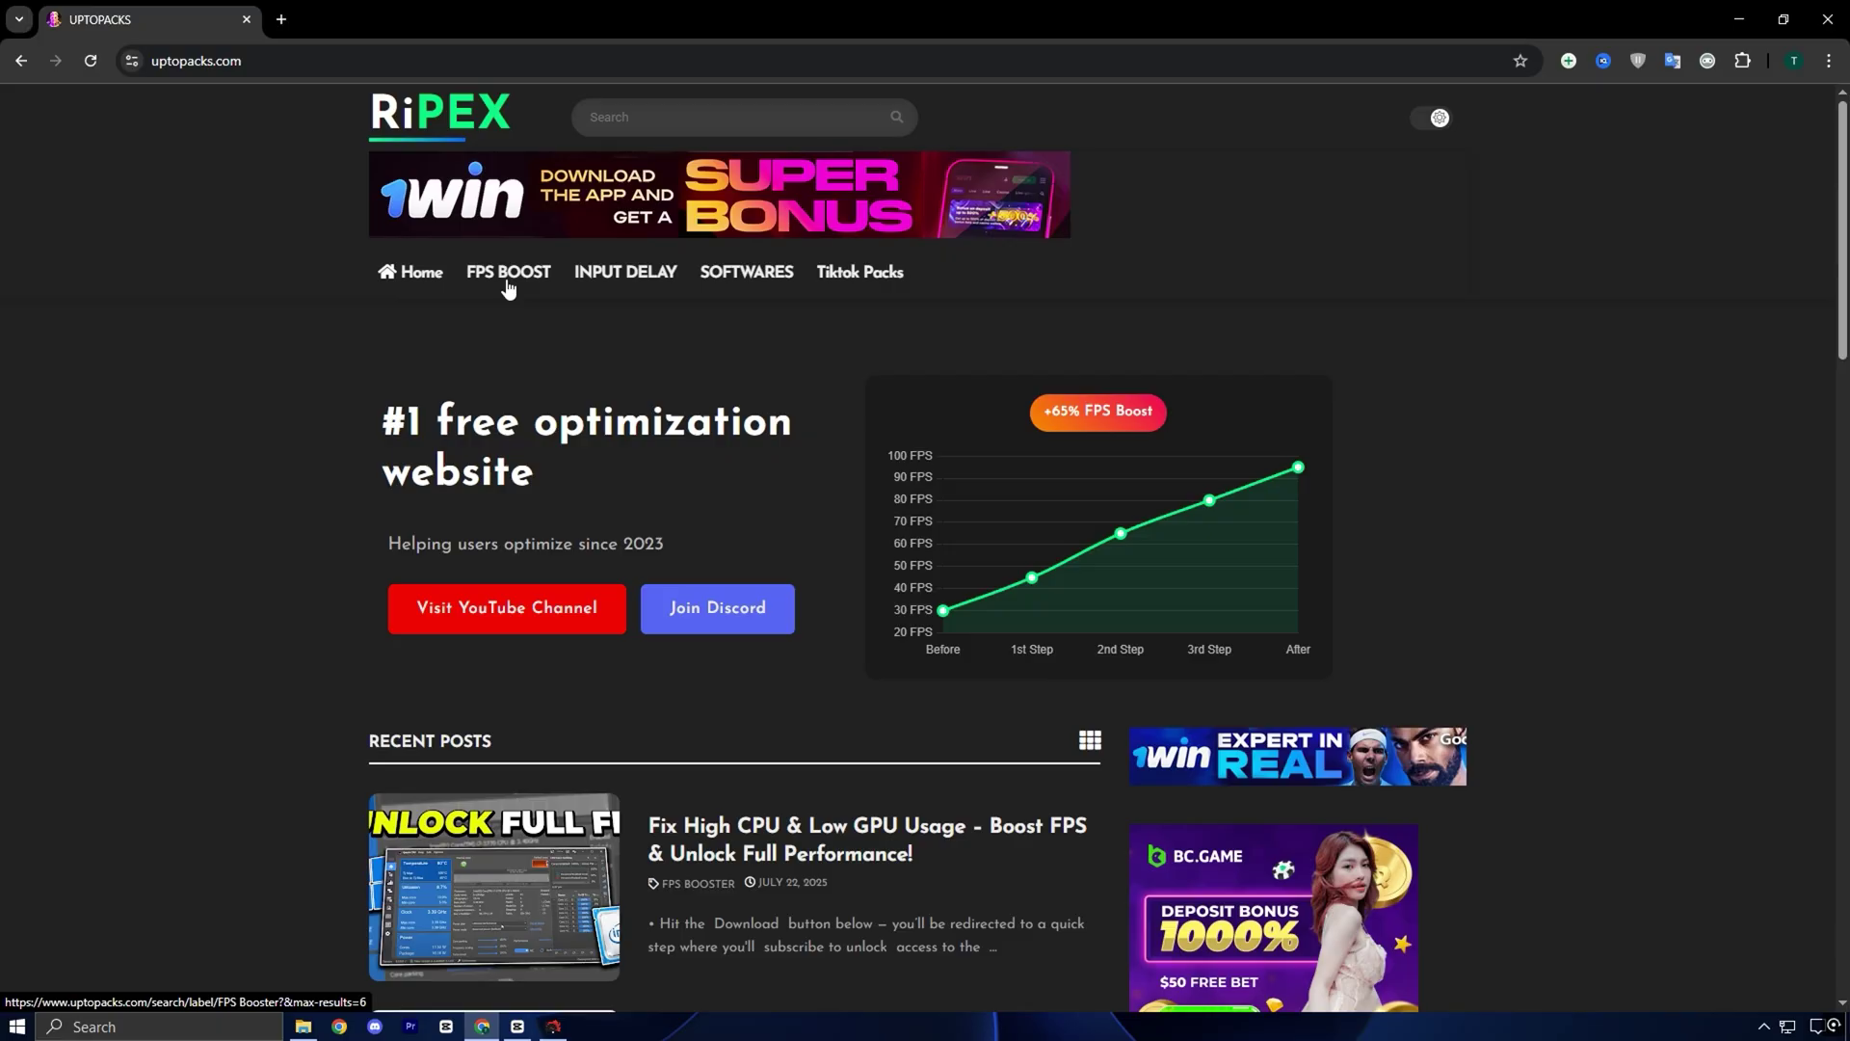
scroll(573, 448, "down", 6)
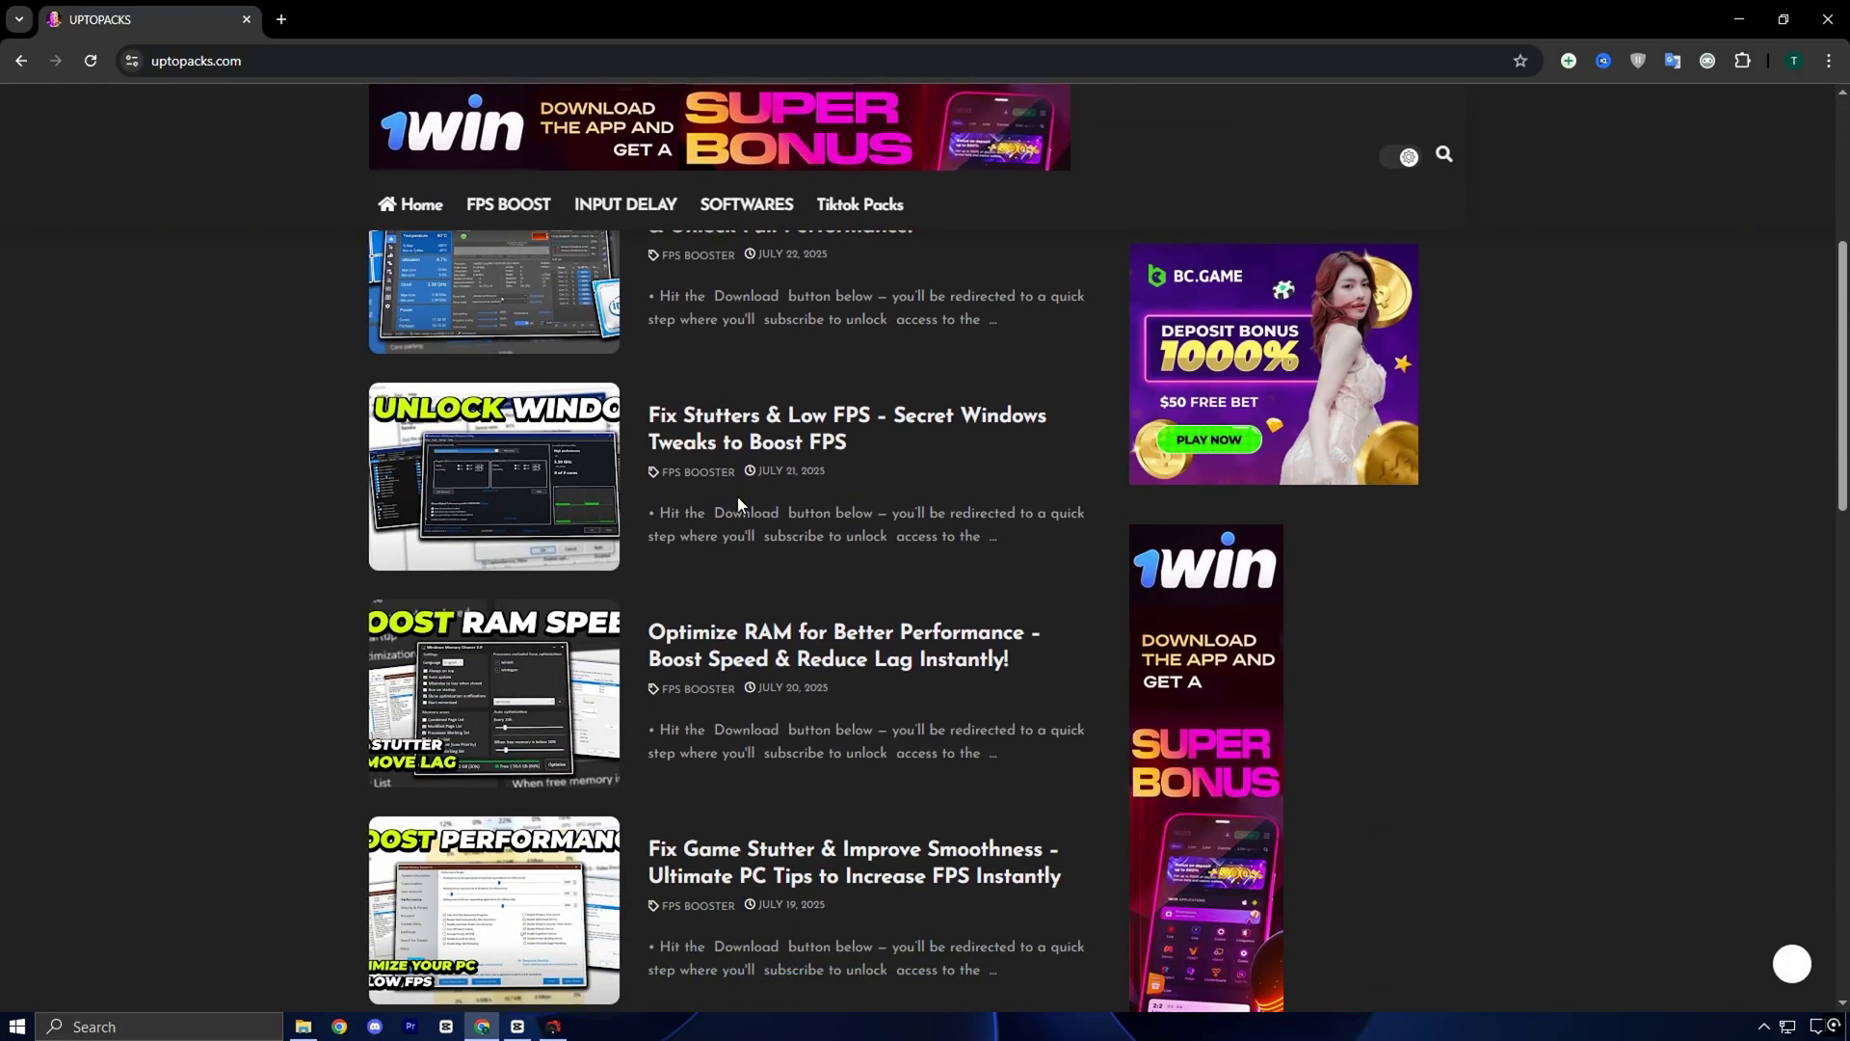
scroll(740, 484, "up", 2)
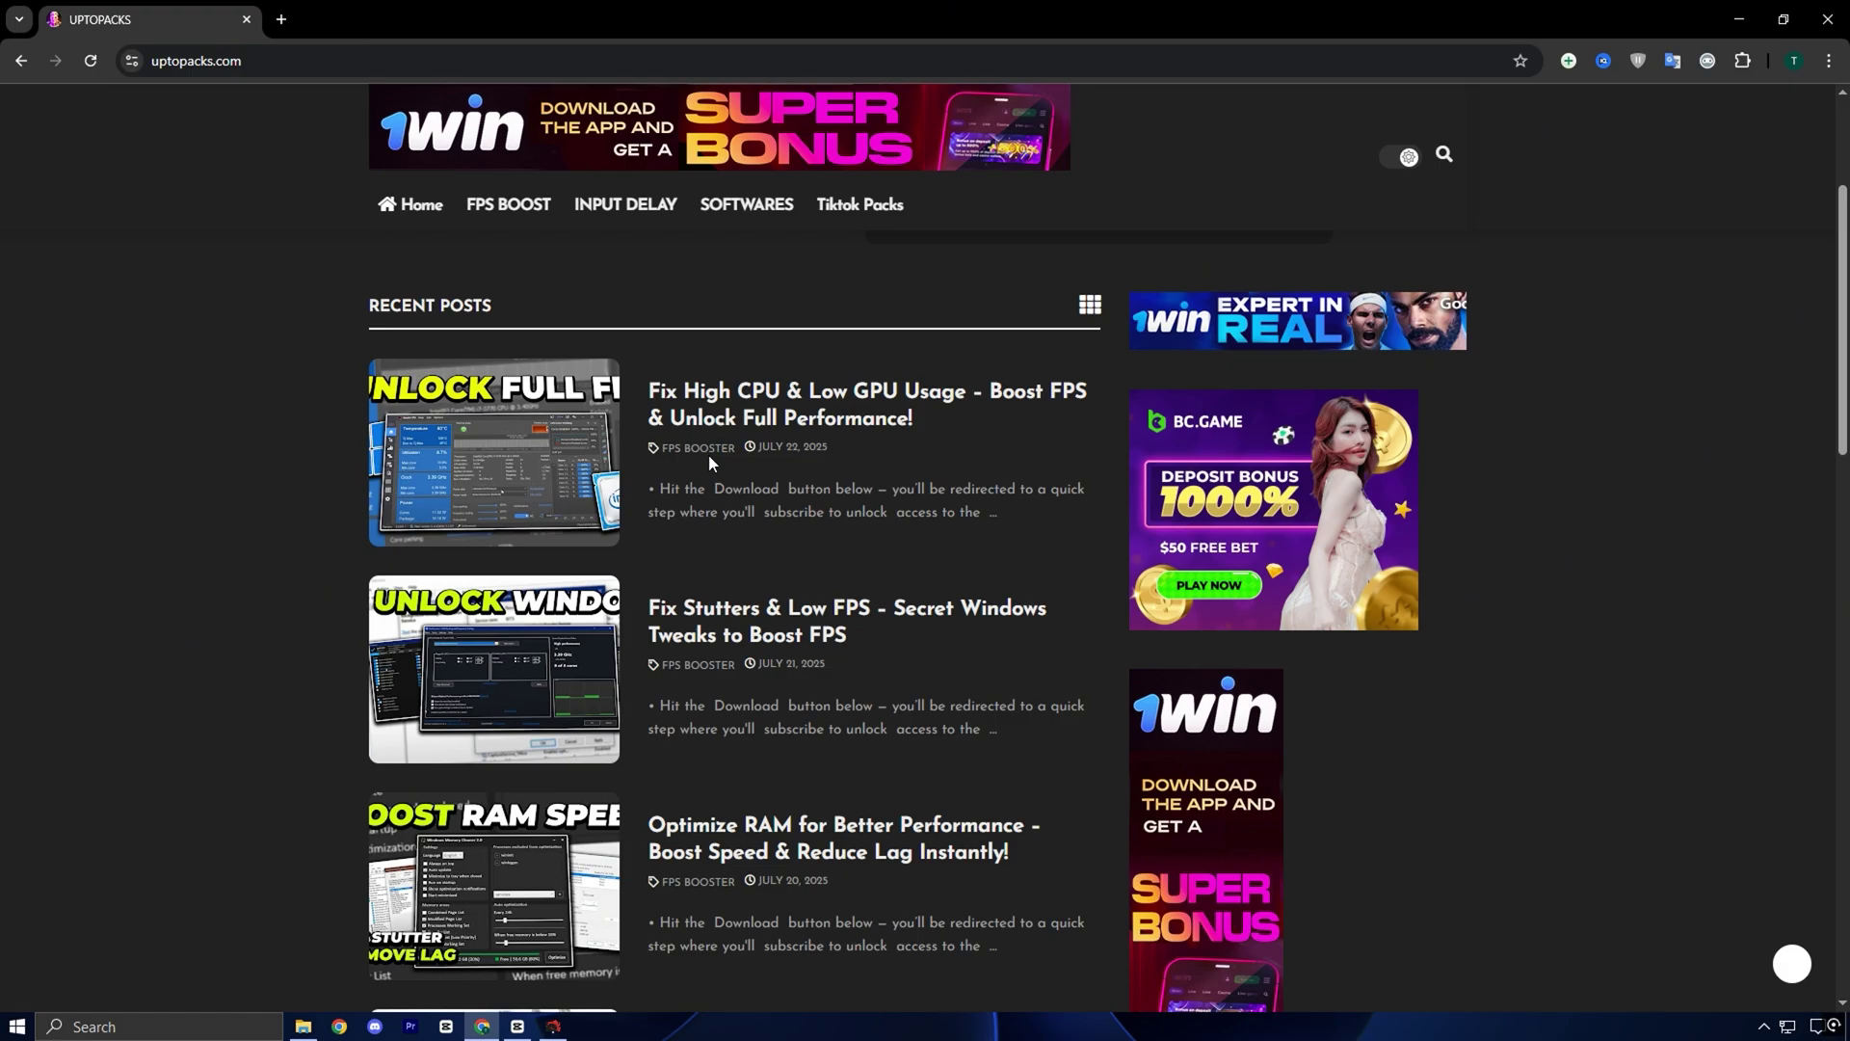
left_click(1829, 21)
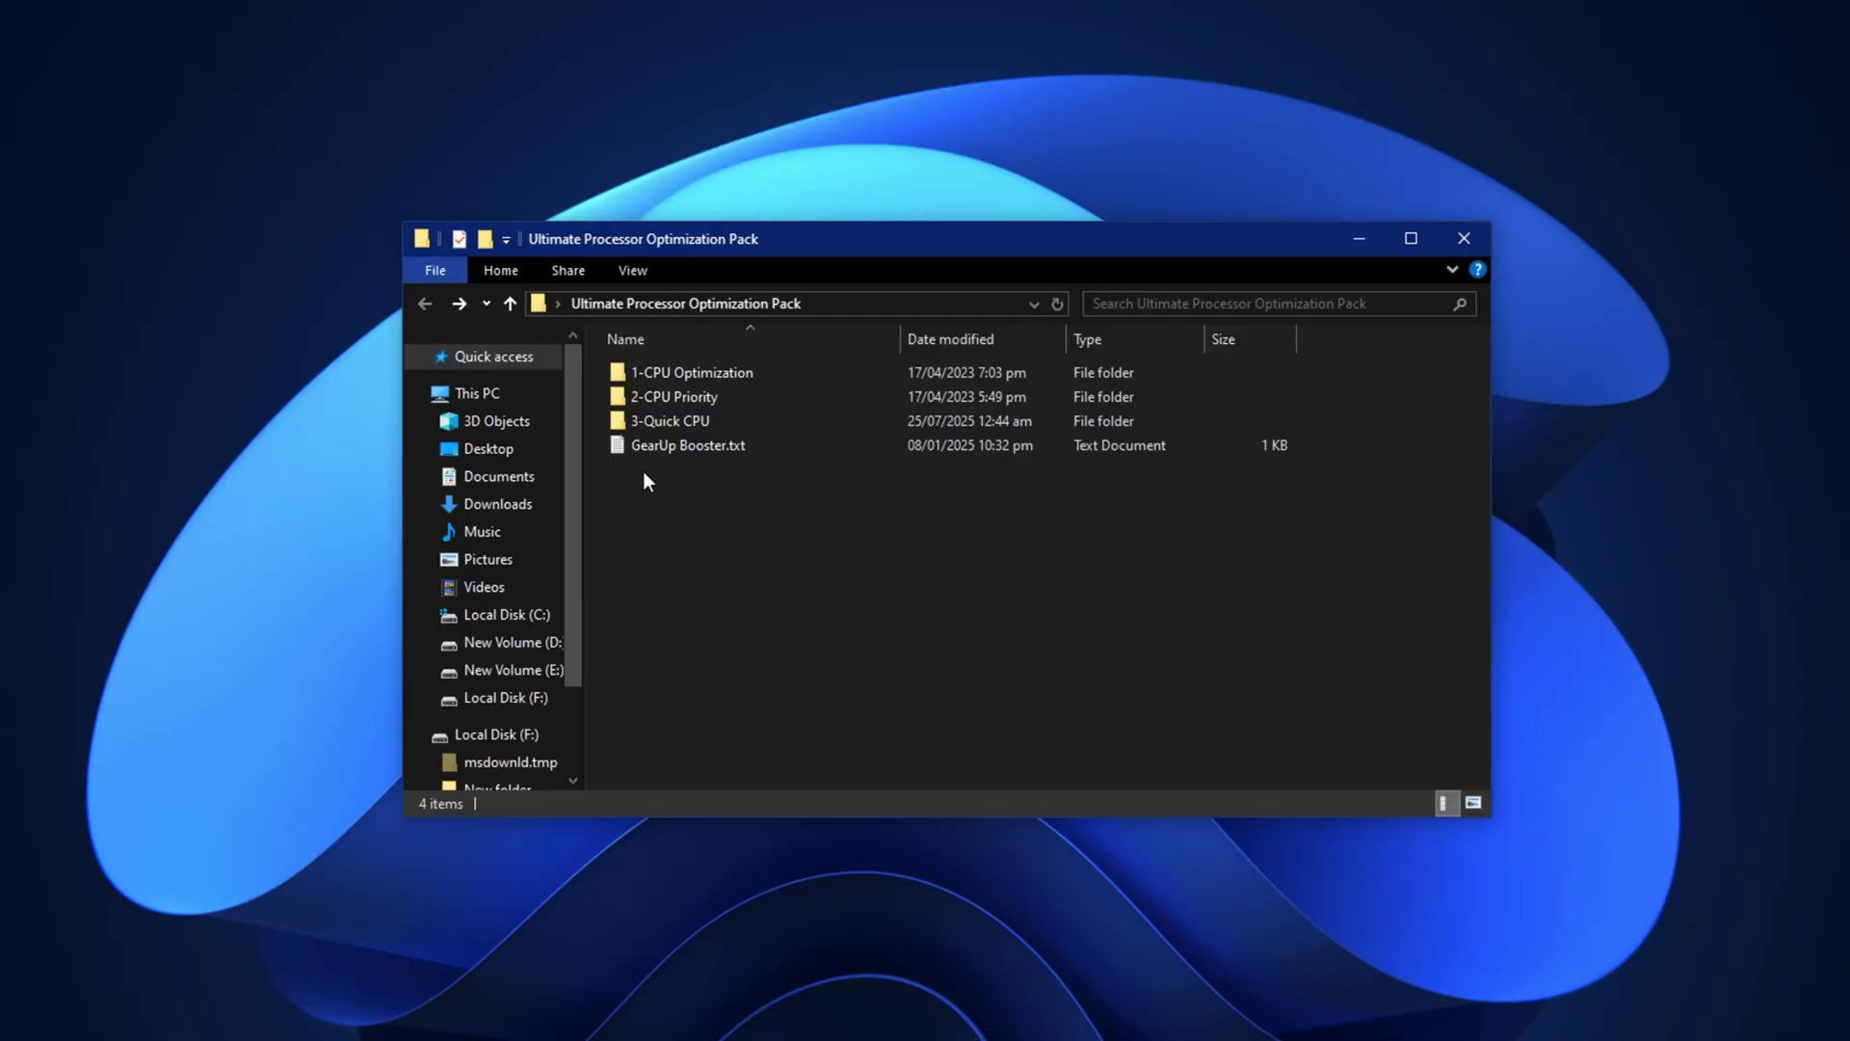
Step: Inspect the four .reg files in 1-CPU Optimization, then return to the pack folder
double_click(704, 370)
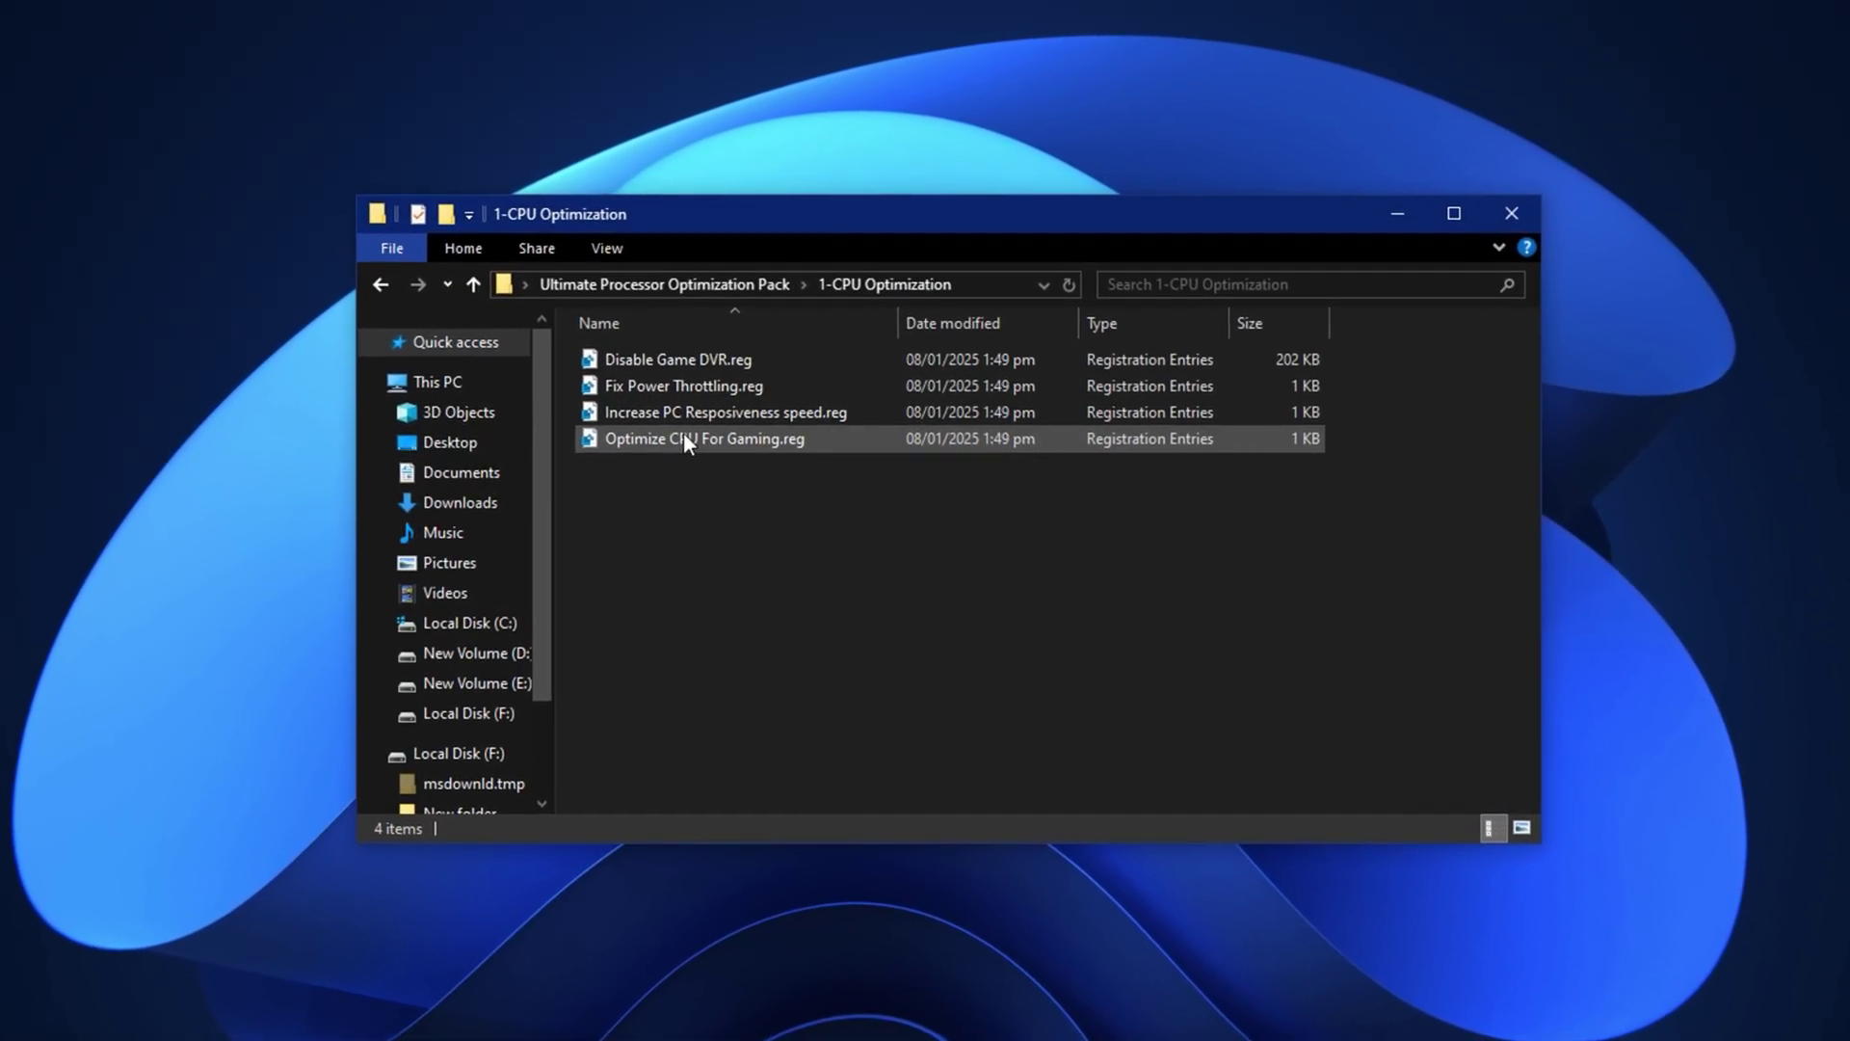
key("ctrl+a")
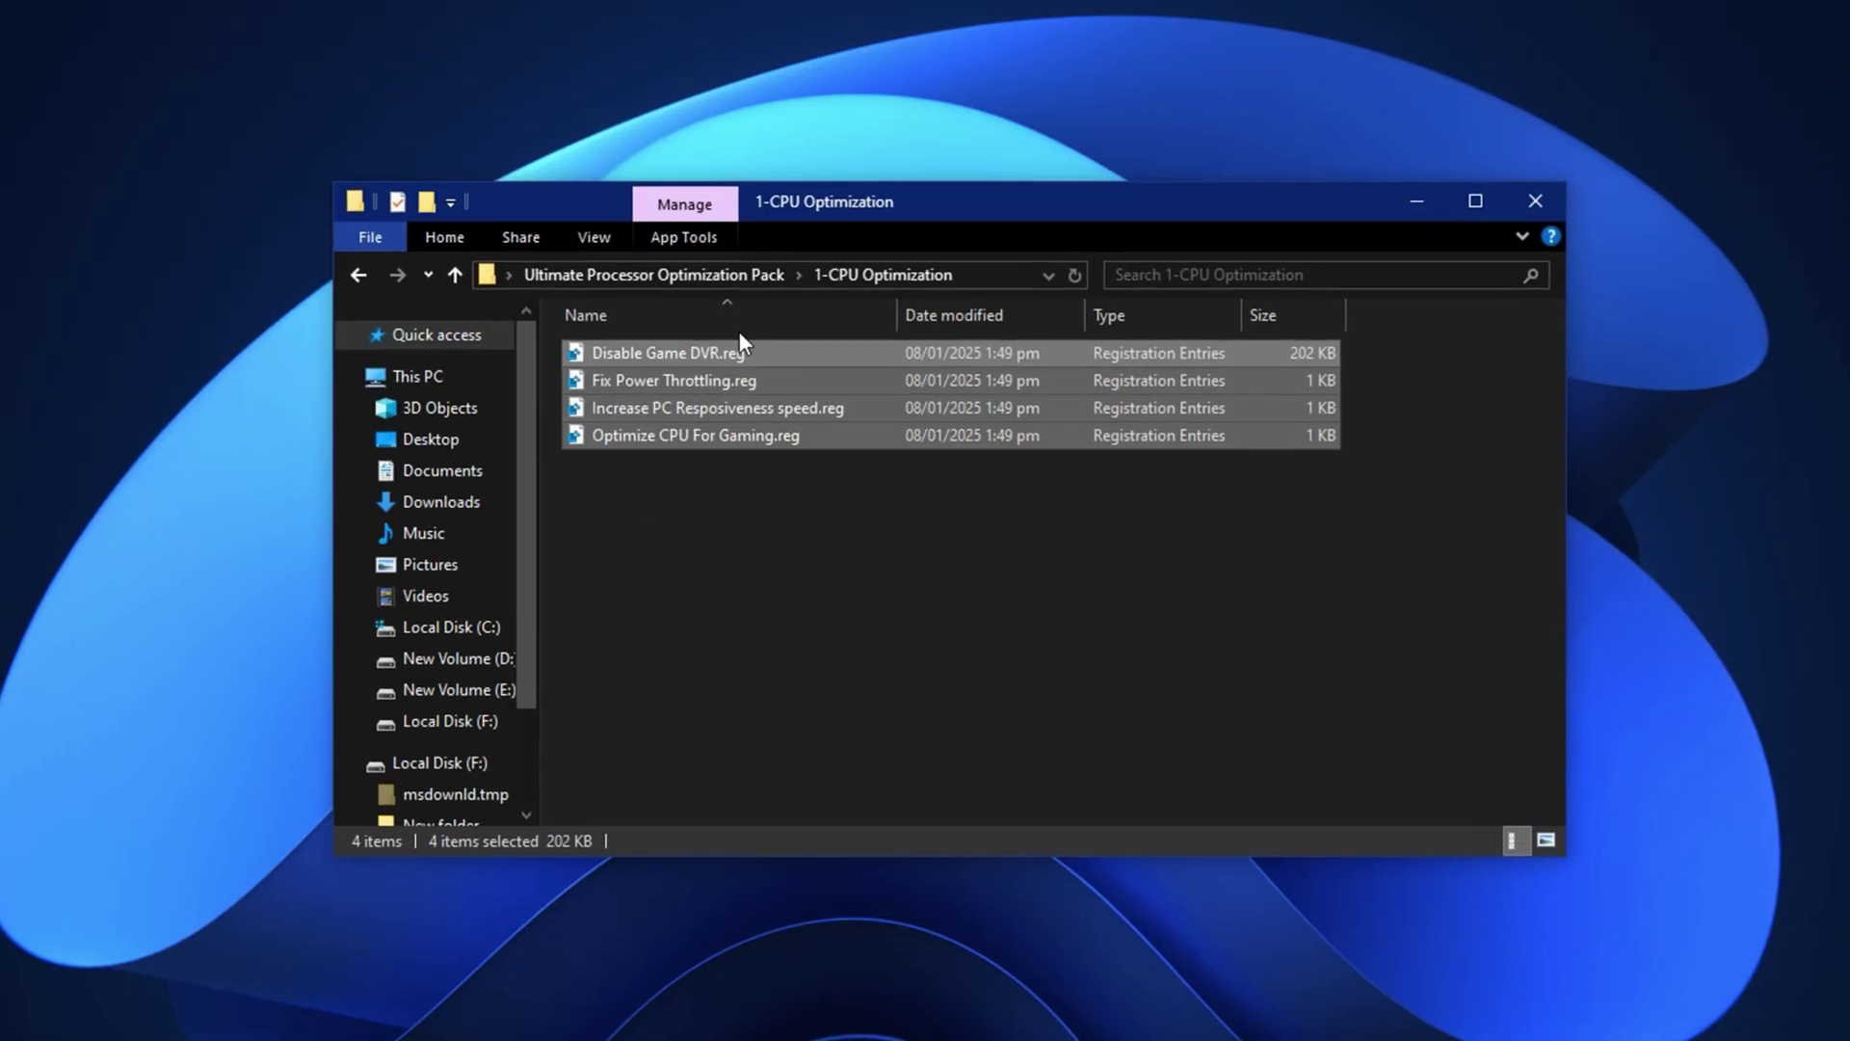
left_click(726, 536)
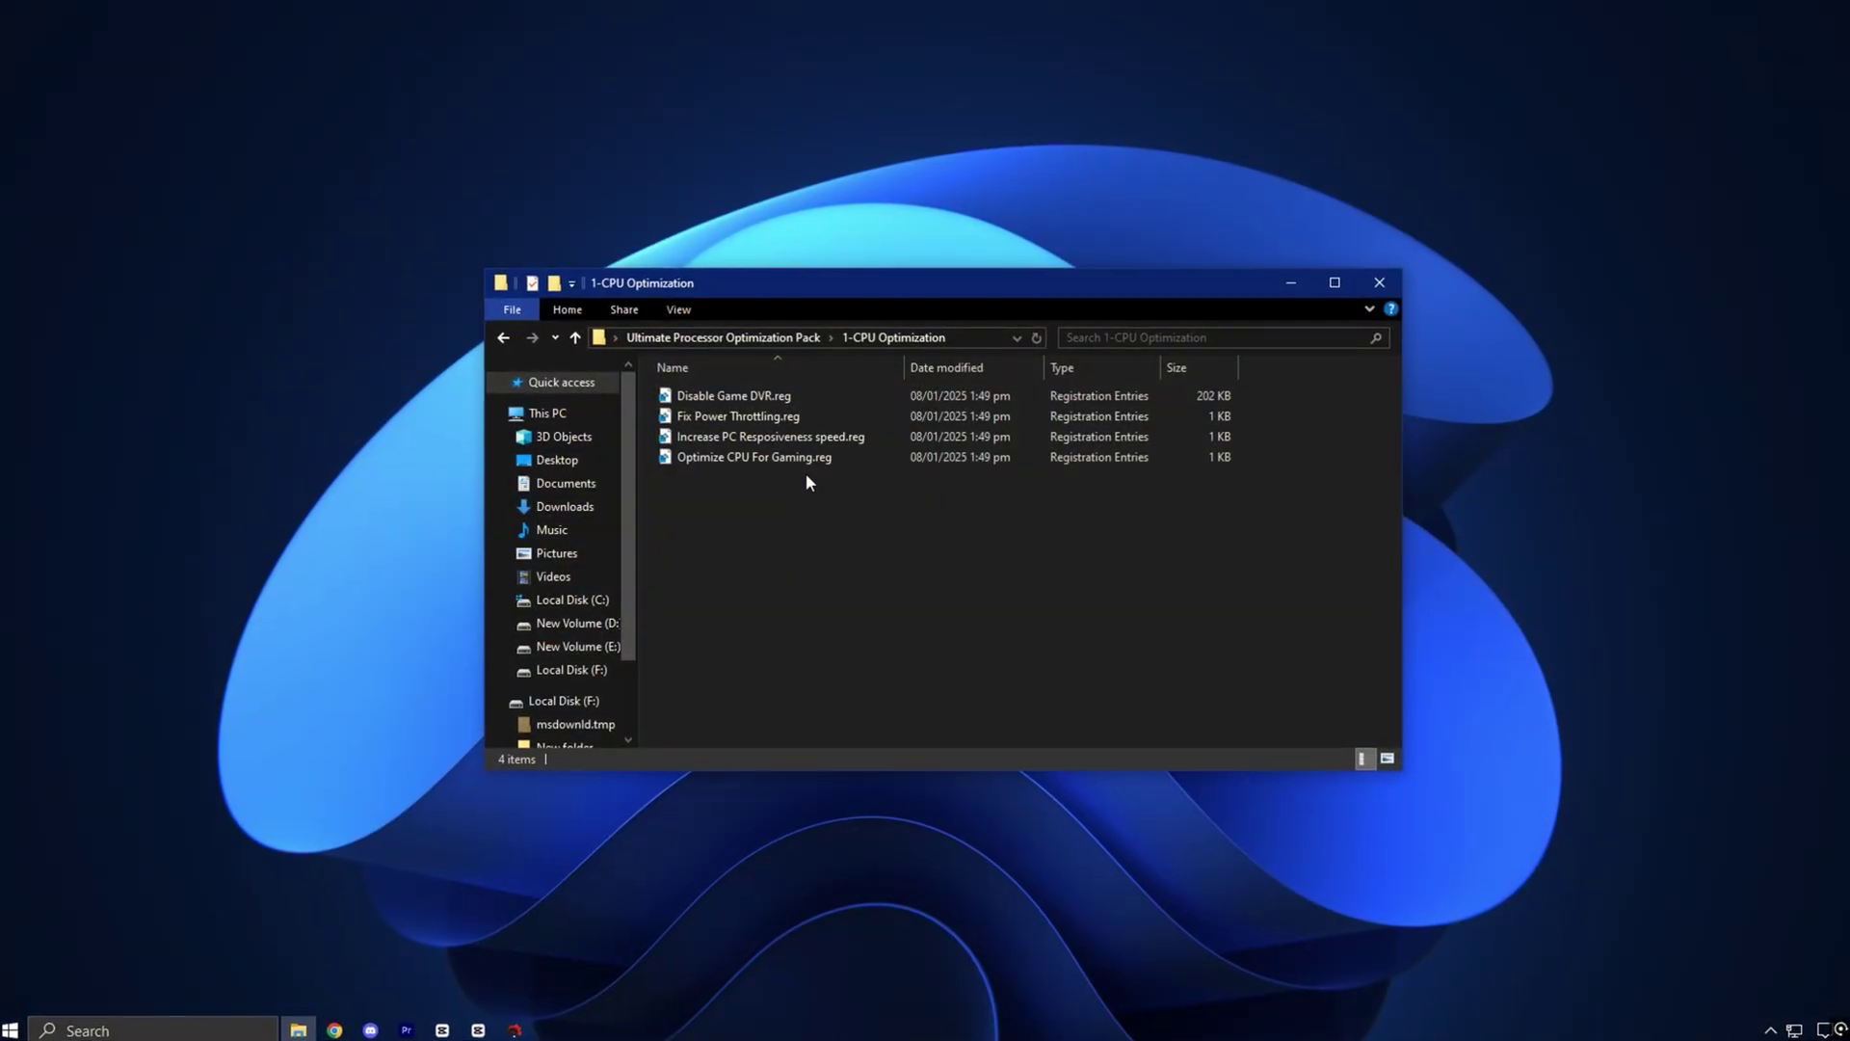
key("alt+Up")
Step: Browse the INTEL and AMD subfolders of 2-CPU Priority, ending back in 2-CPU Priority
double_click(760, 414)
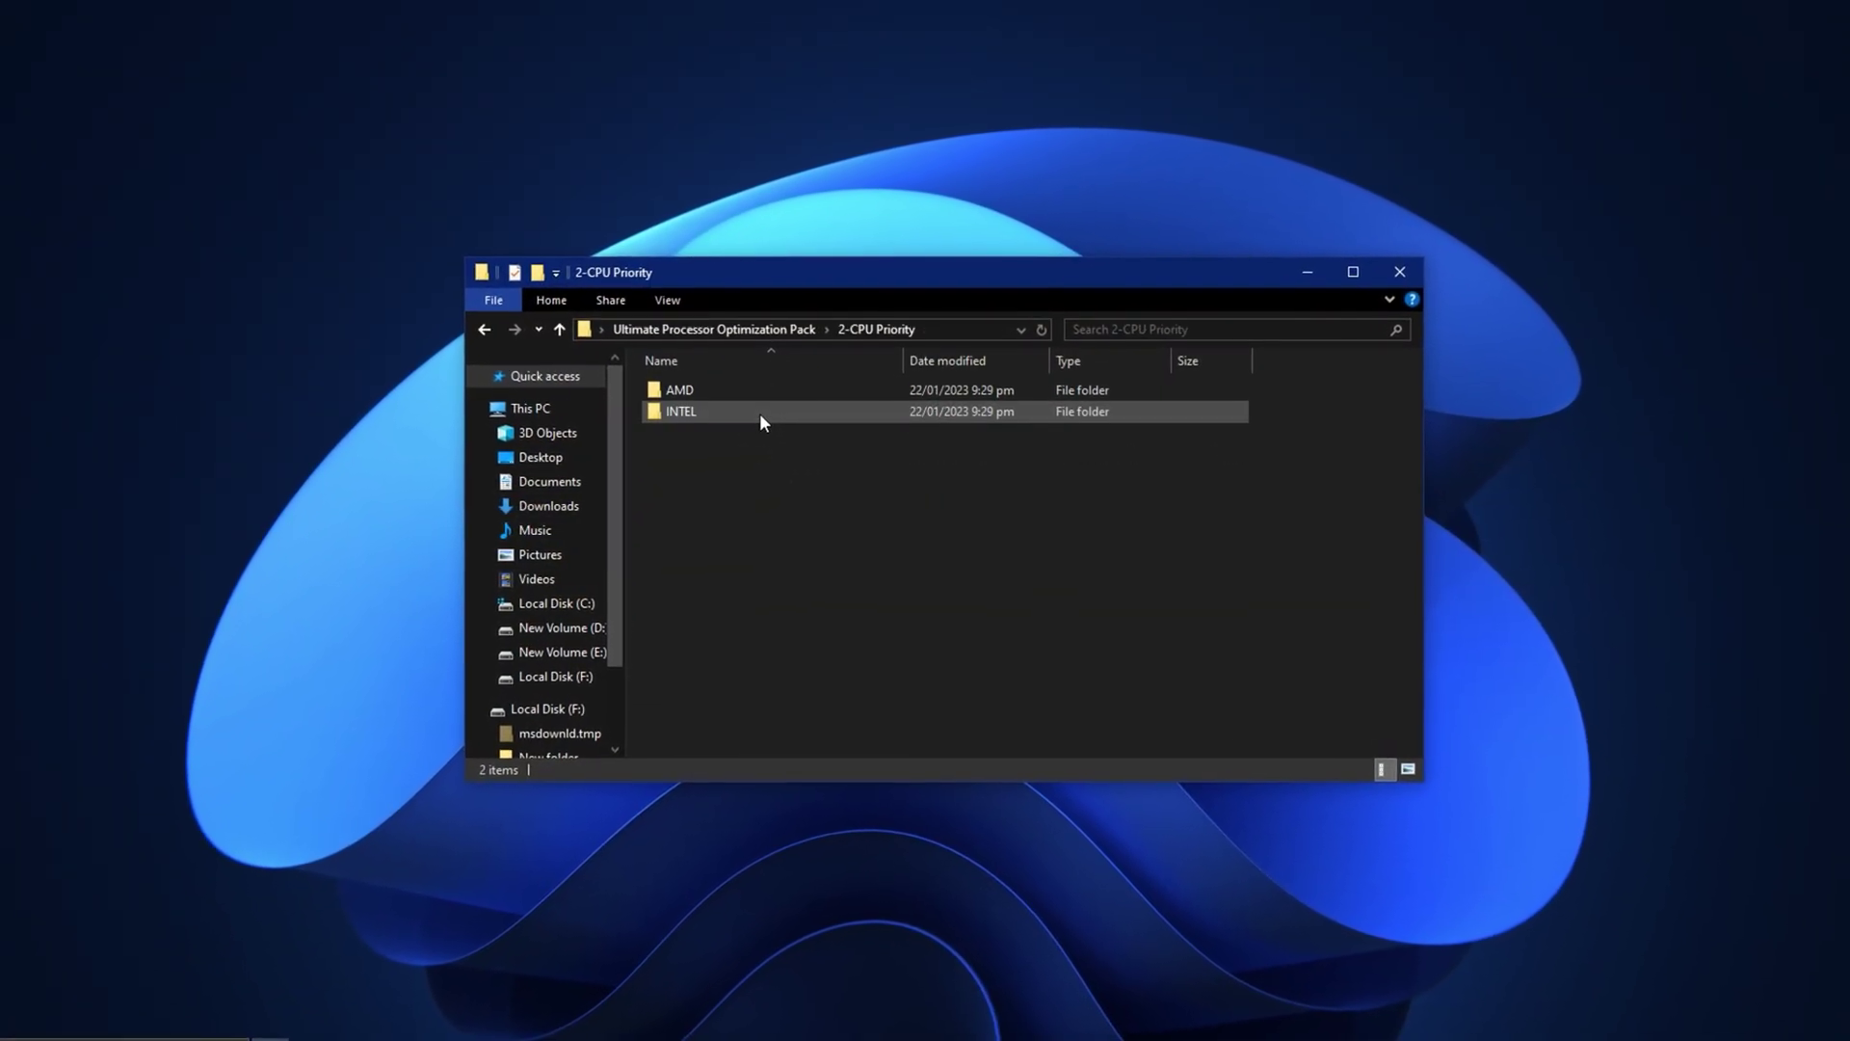
left_click(736, 412)
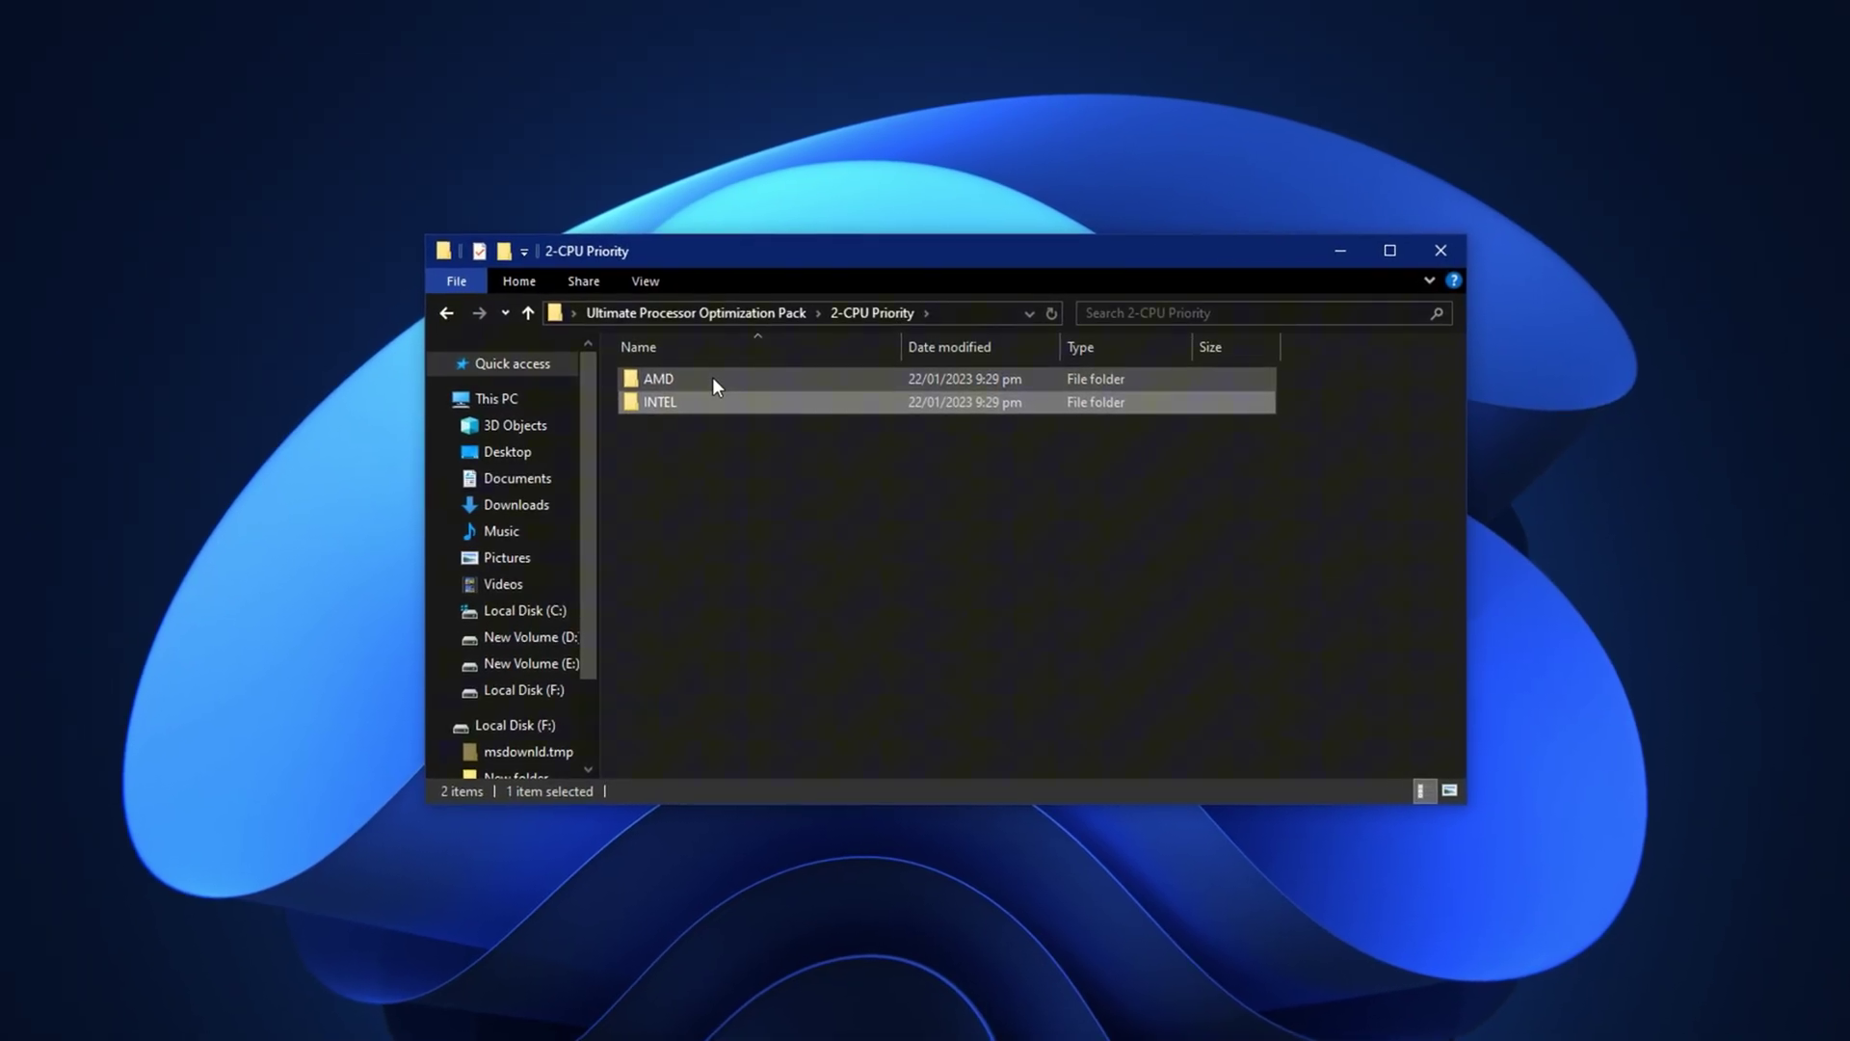
left_click(718, 382)
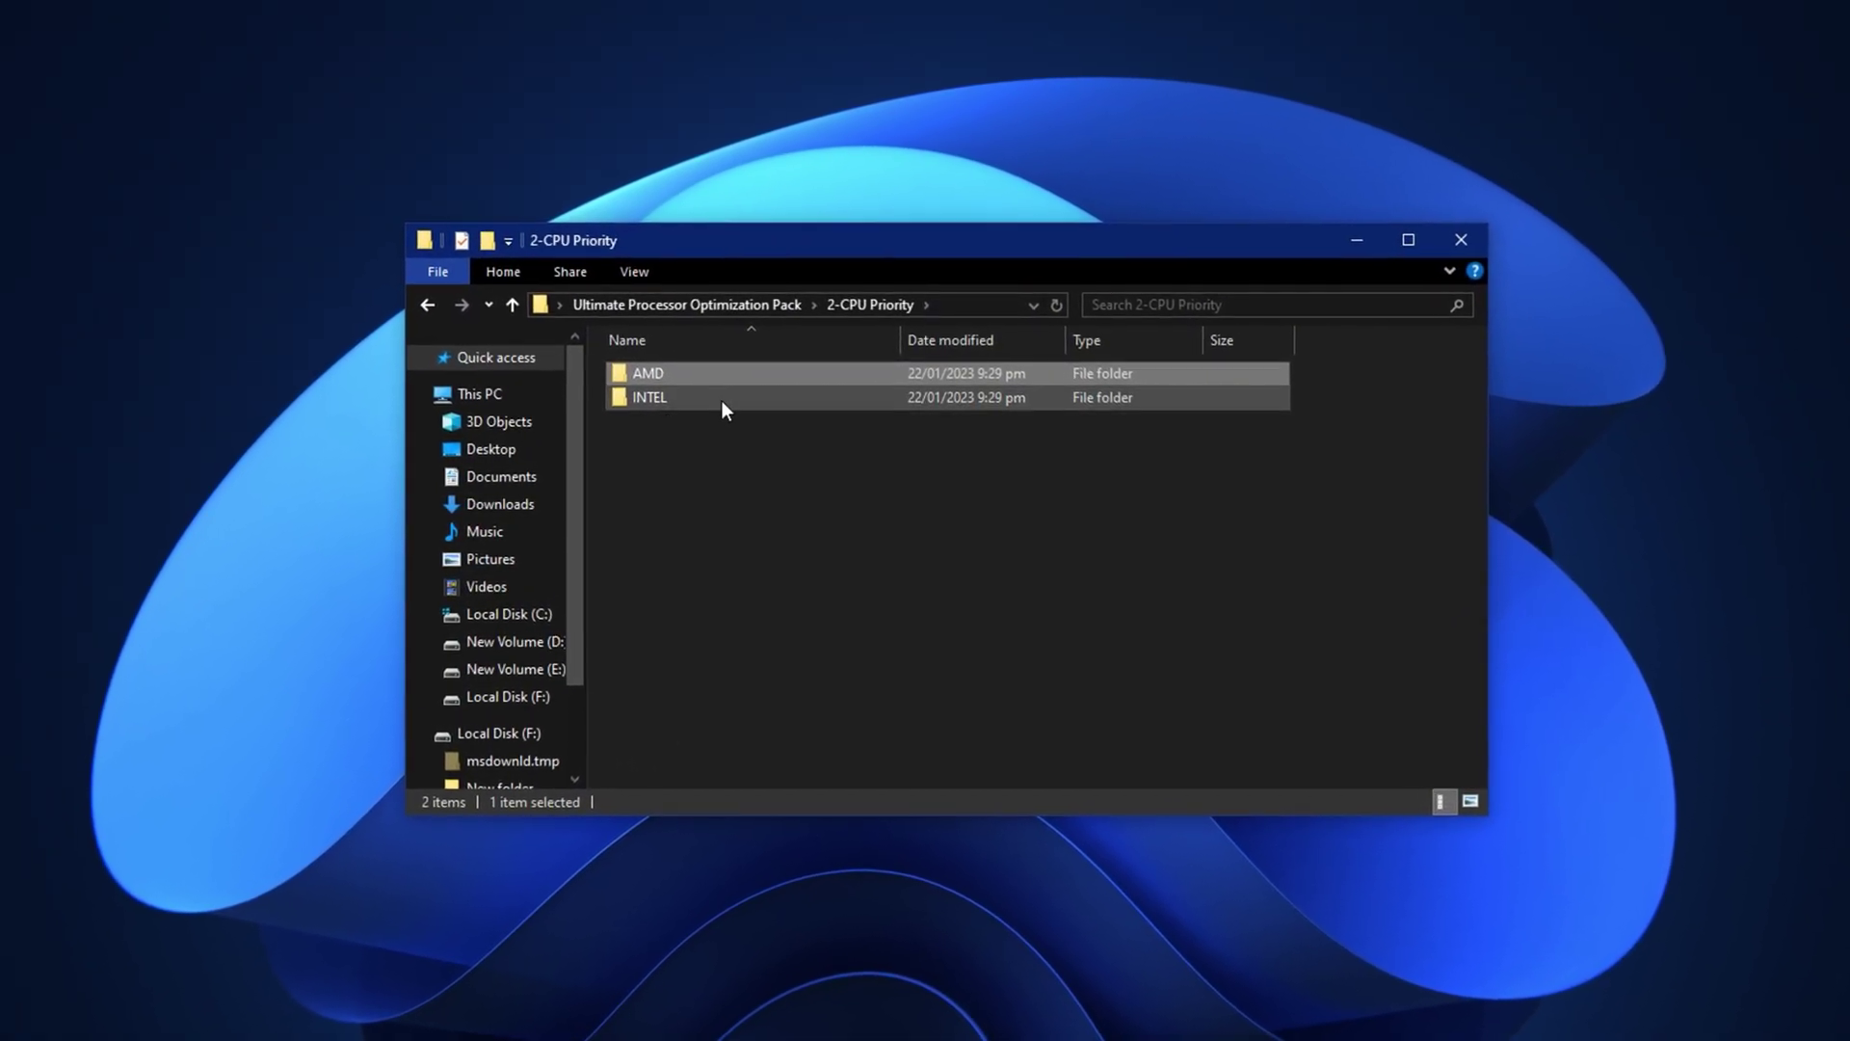
left_click(720, 401)
double_click(720, 399)
left_click(673, 367)
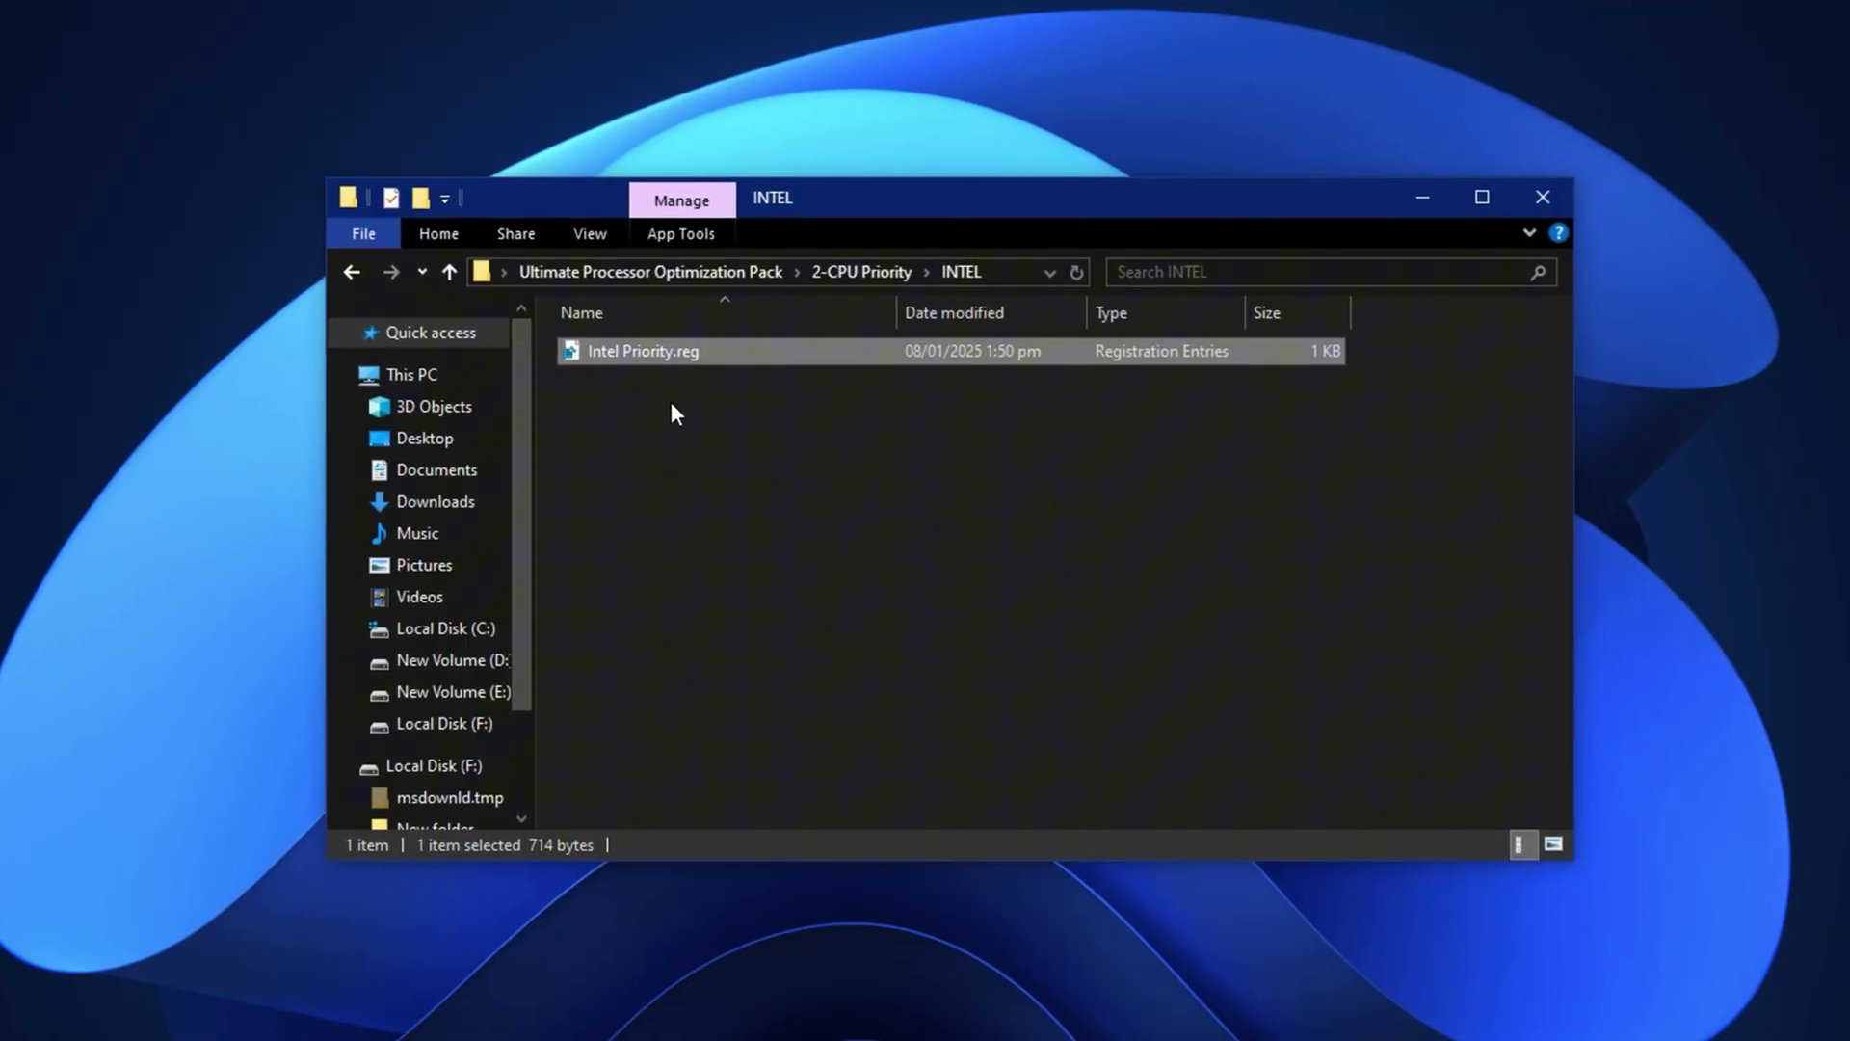
key("BackSpace")
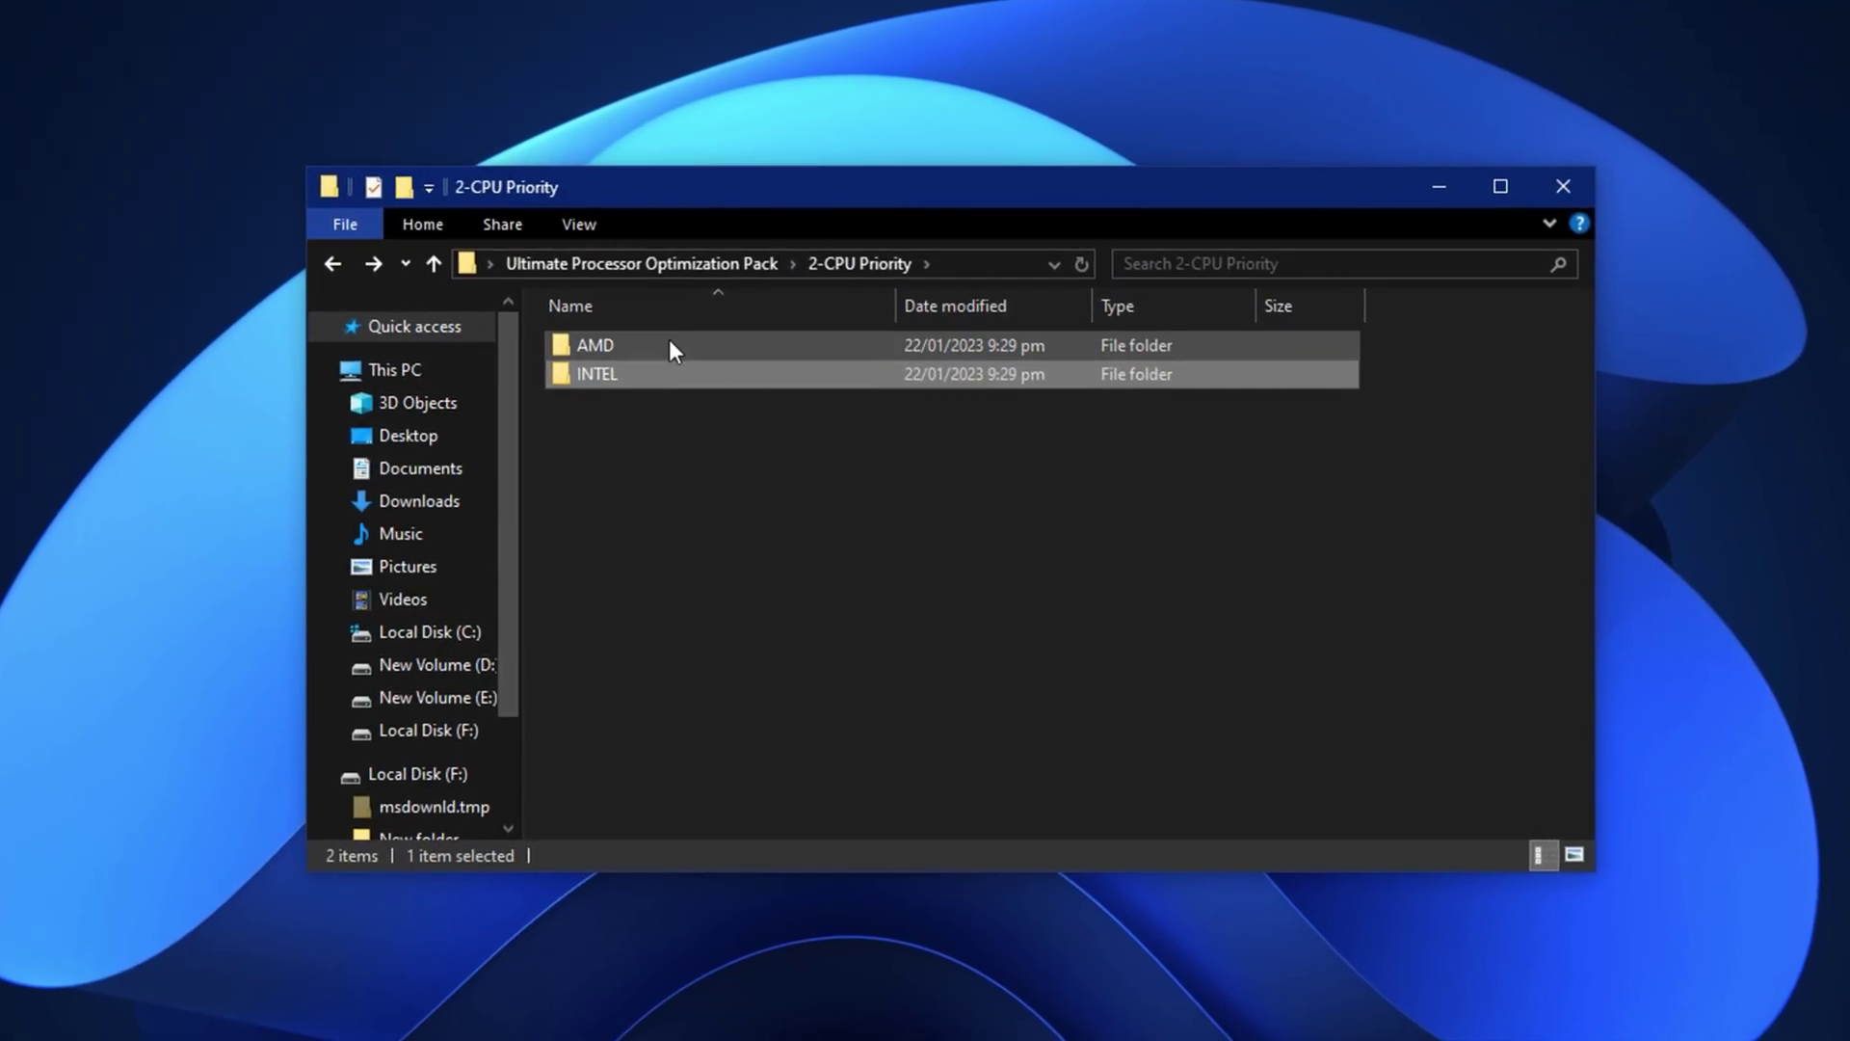
double_click(671, 345)
key("BackSpace")
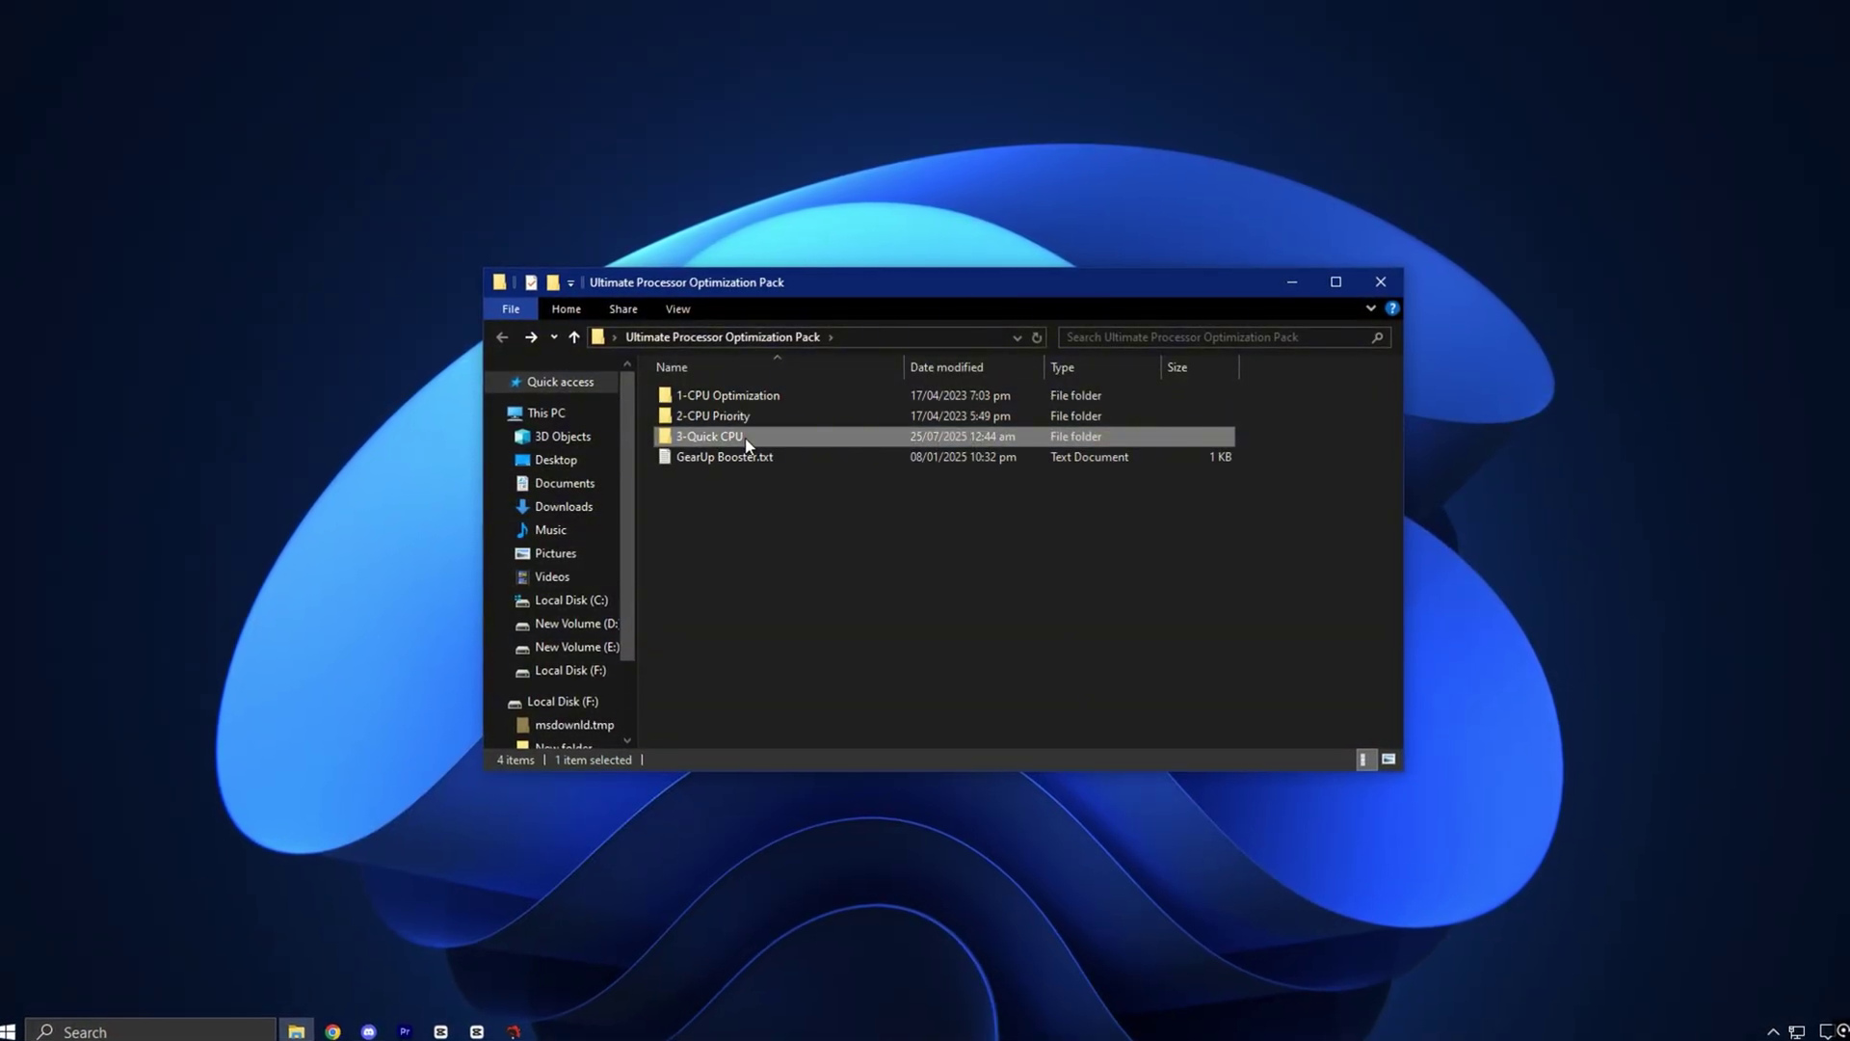
Step: Select QuickCpuSetup.msi in the 3-Quick CPU folder
left_click(740, 397)
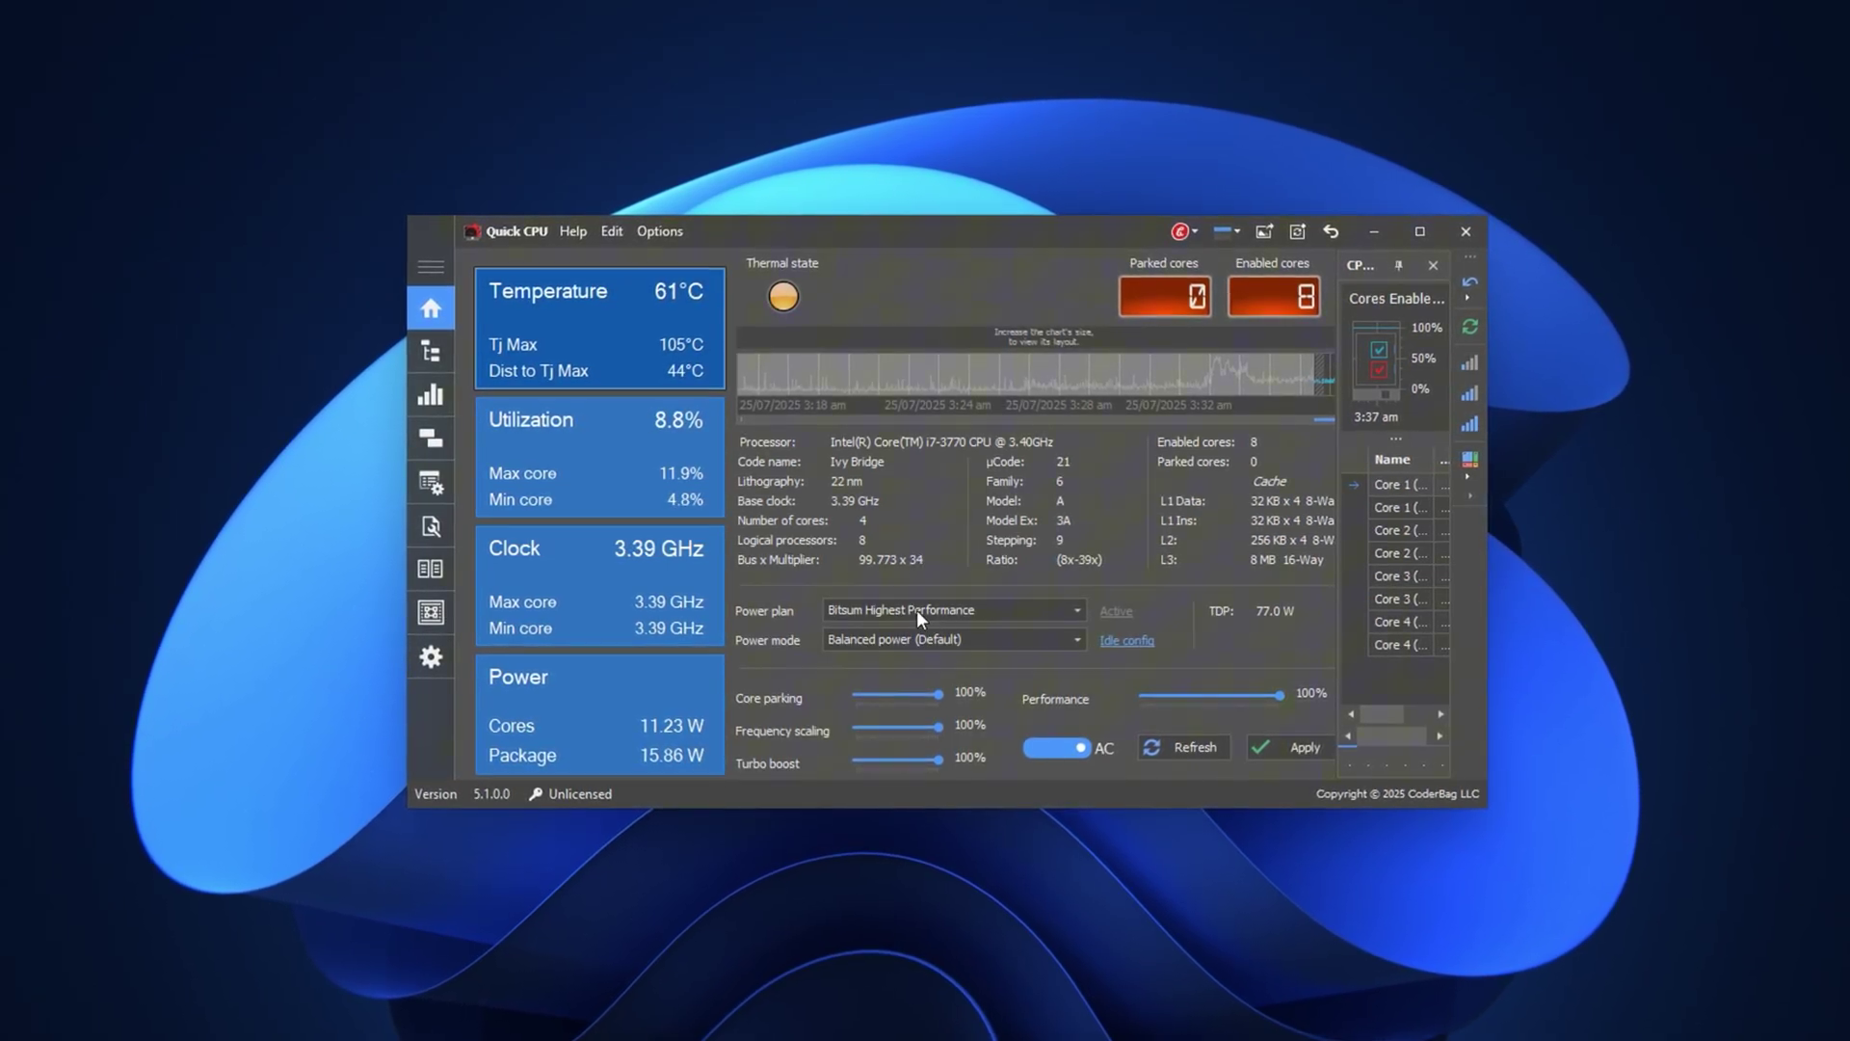
Step: Set Quick CPU's power plan to Ultimate Performance and show the advanced CPU settings
left_click(916, 610)
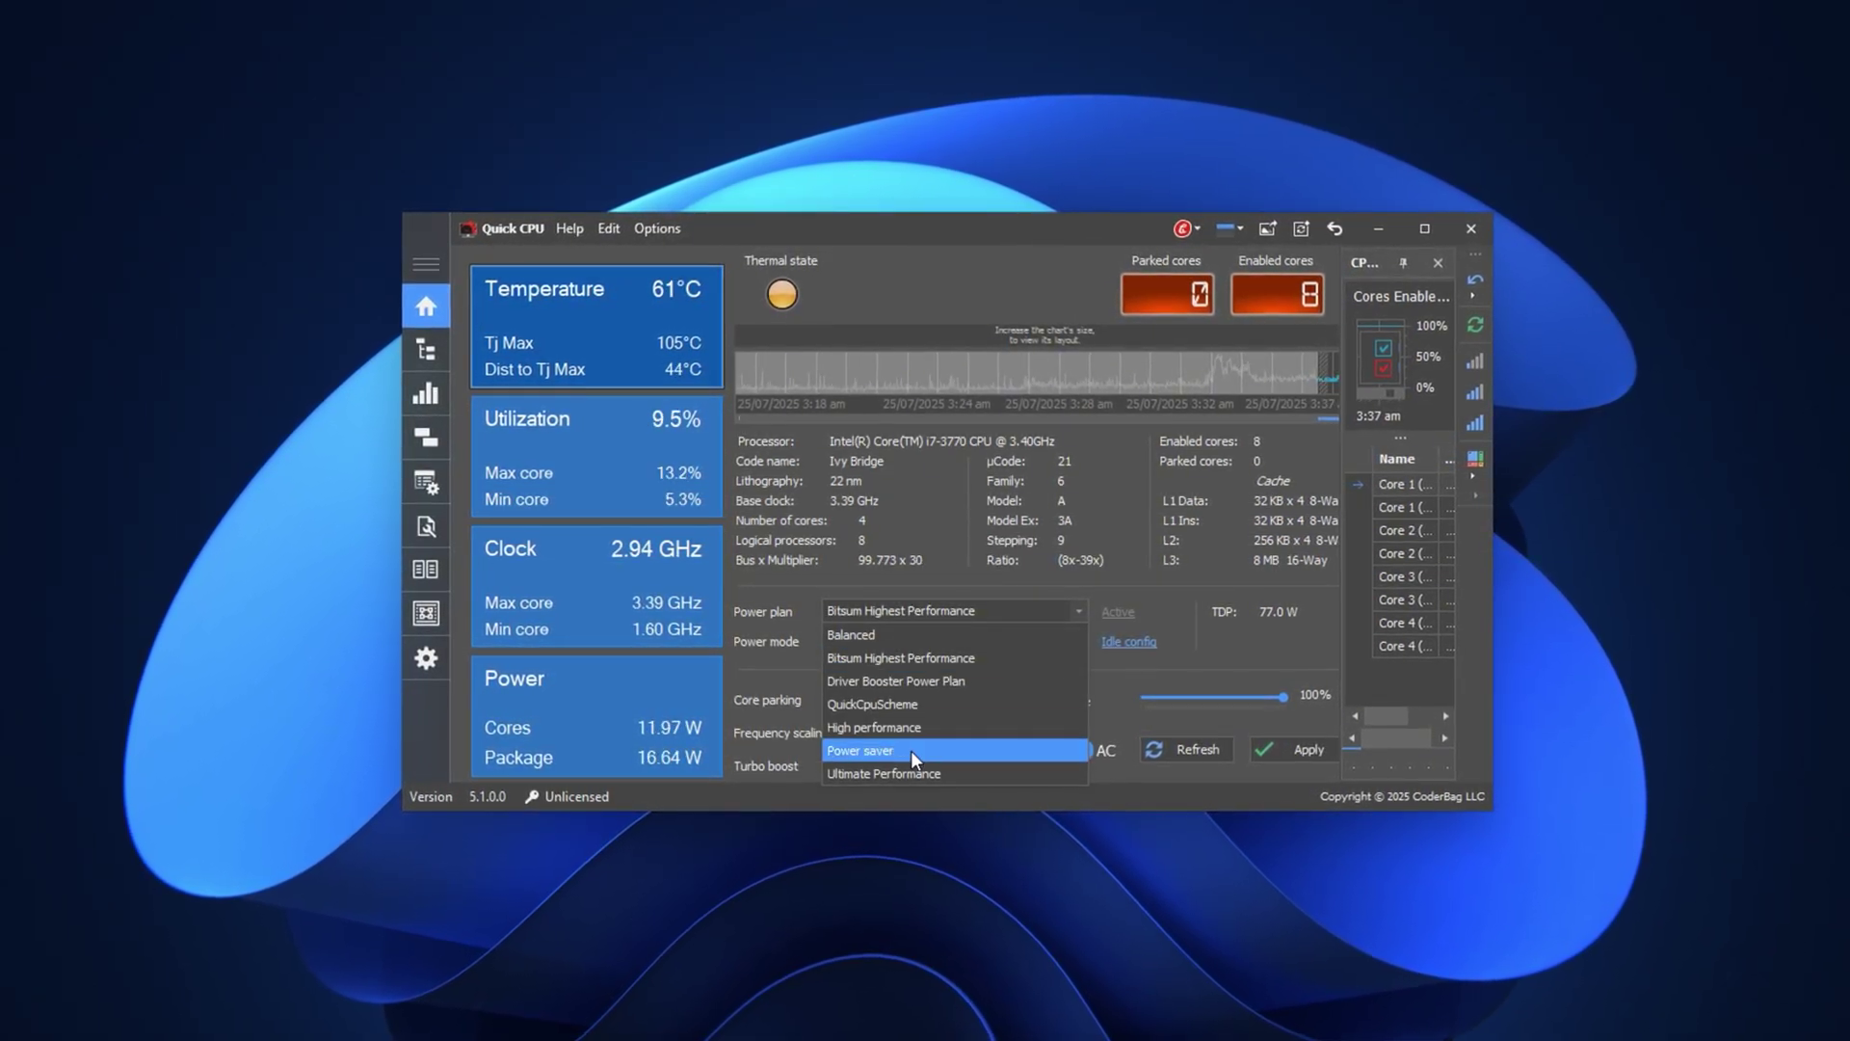
left_click(902, 769)
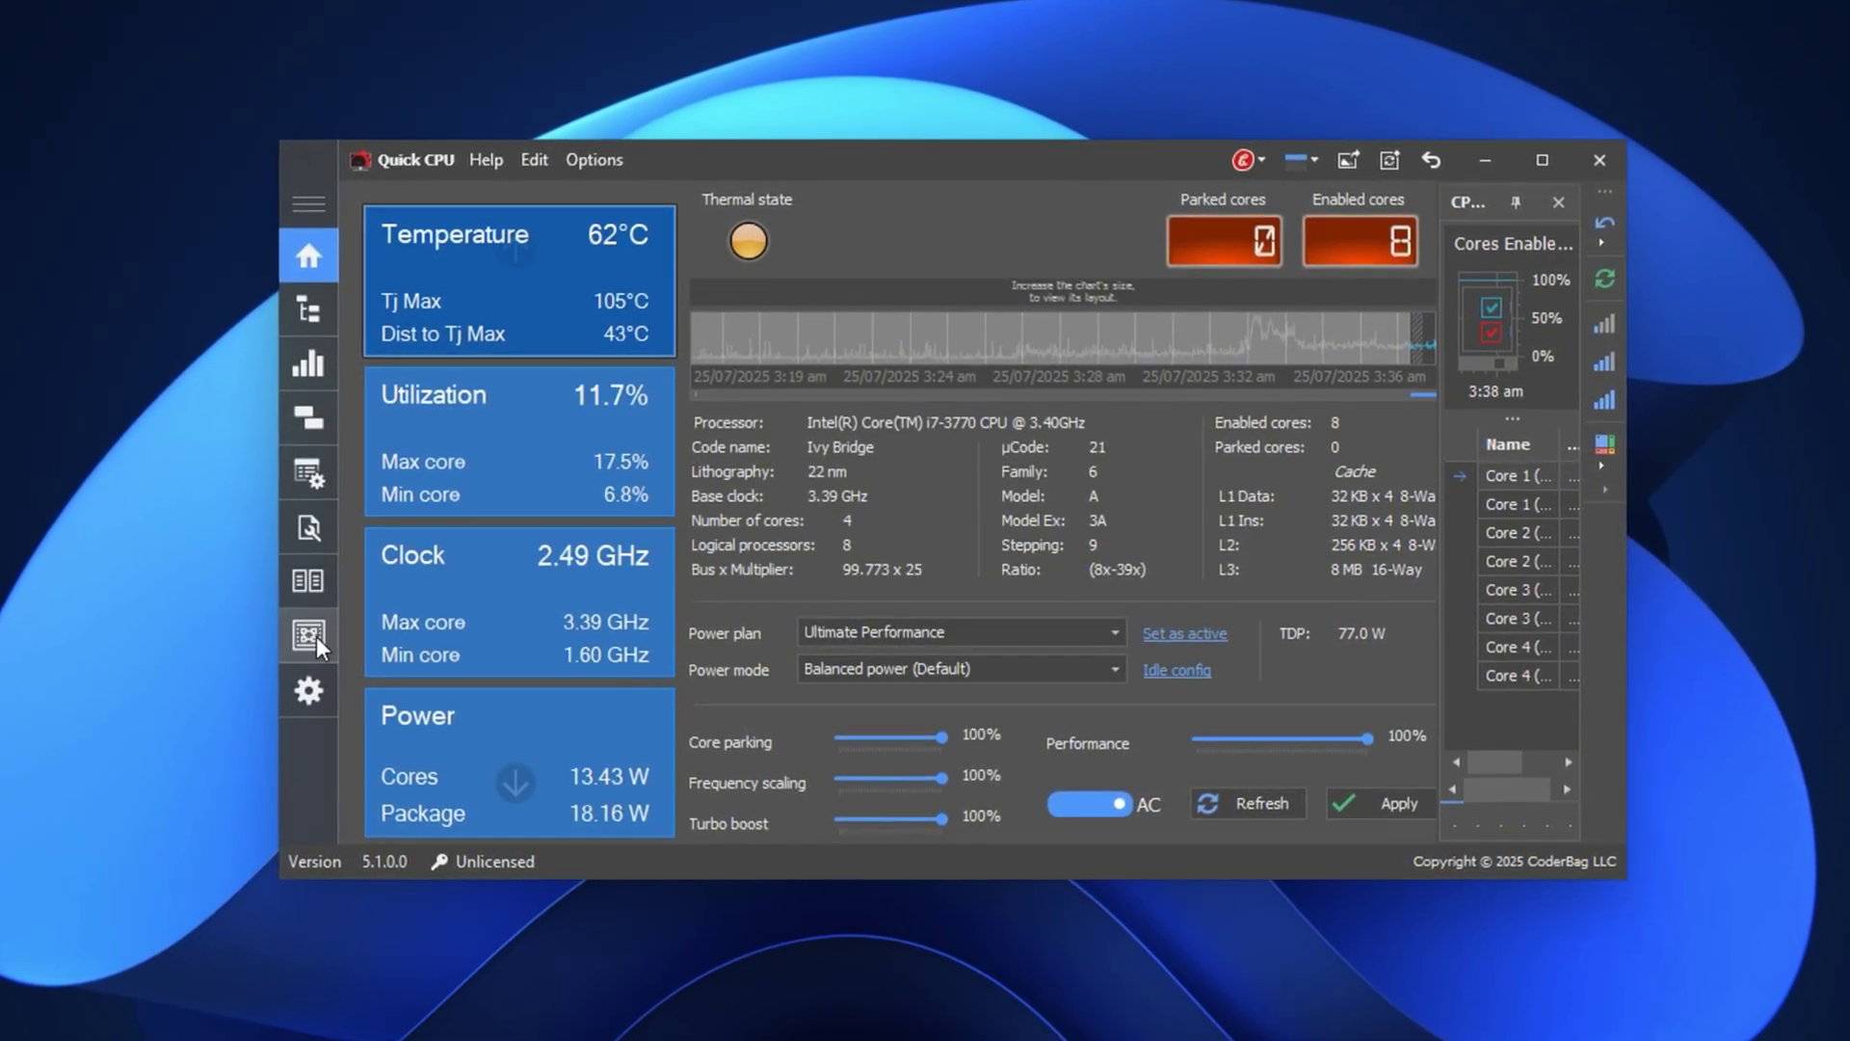
left_click(315, 636)
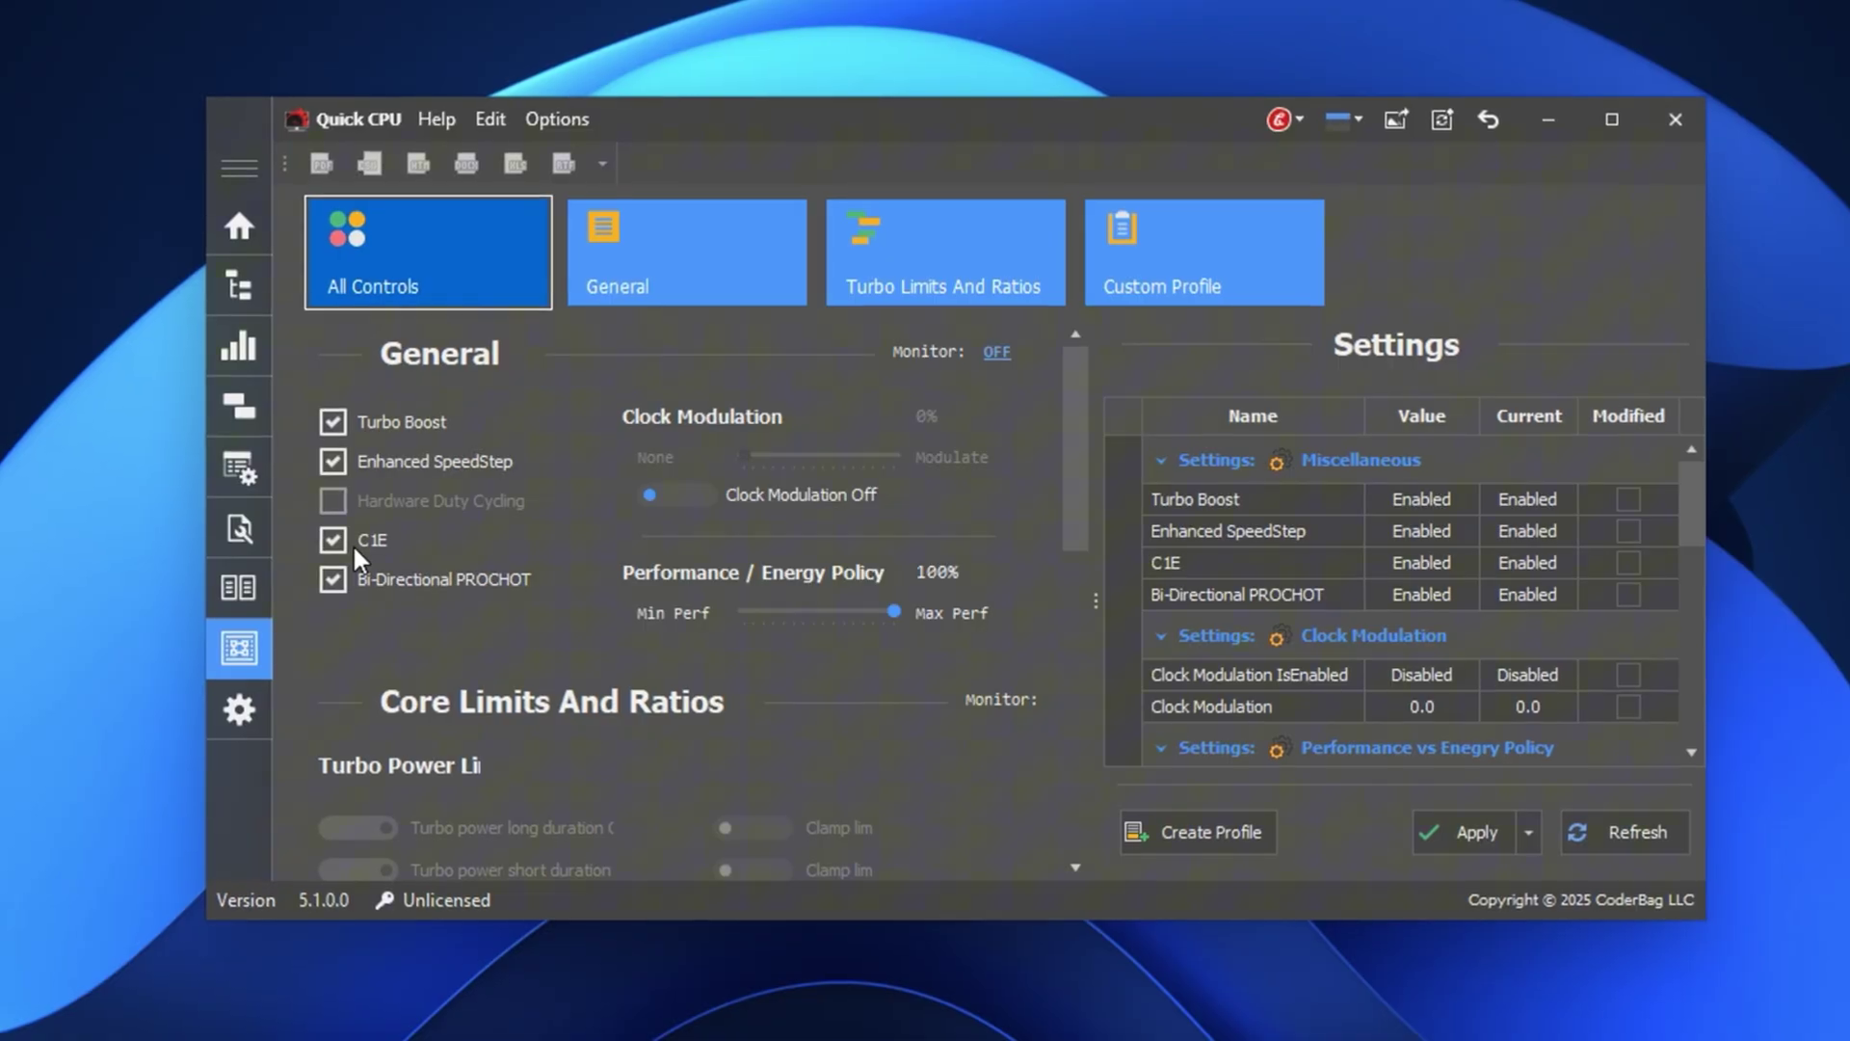
Step: Leave Turbo Boost, SpeedStep, C1E and PROCHOT enabled, scroll to Core Limits, and minimize Quick CPU
scroll(438, 540, "down", 3)
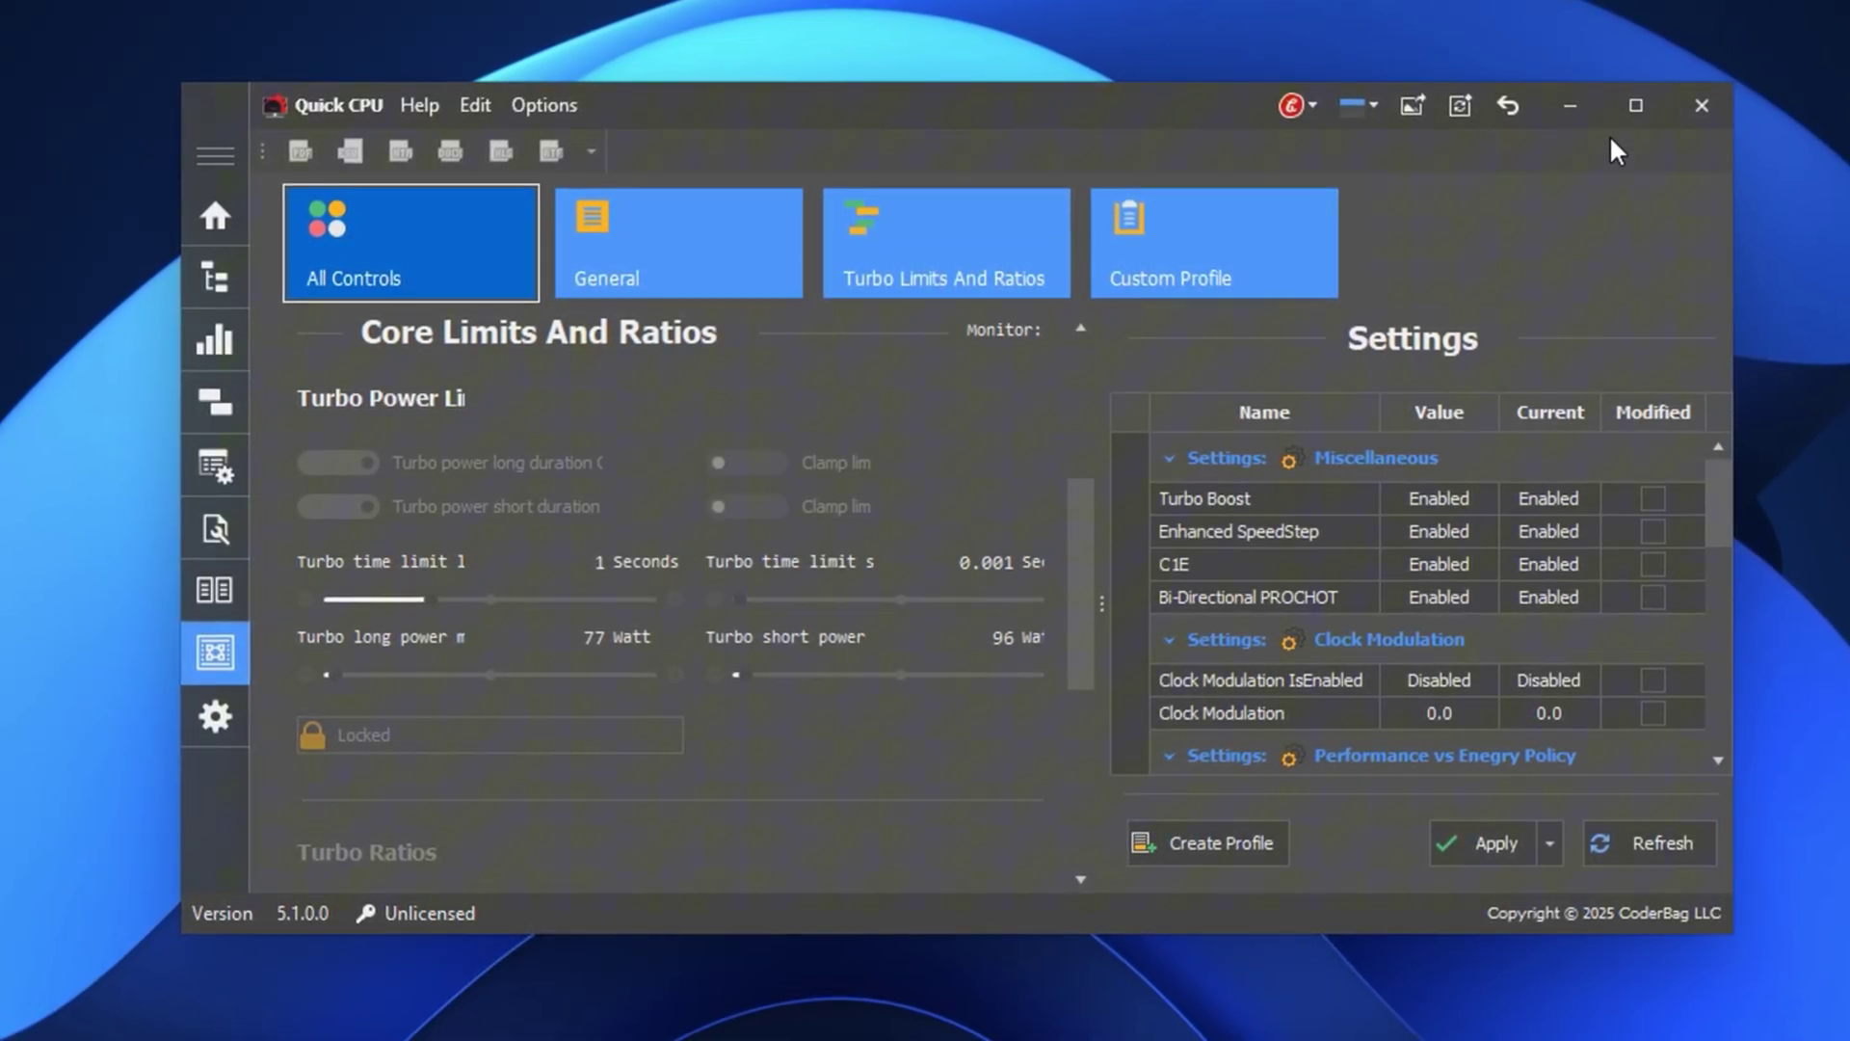
left_click(1569, 106)
Step: Clear the selection and go back up to the Ultimate Processor Optimization Pack folder
left_click(728, 443)
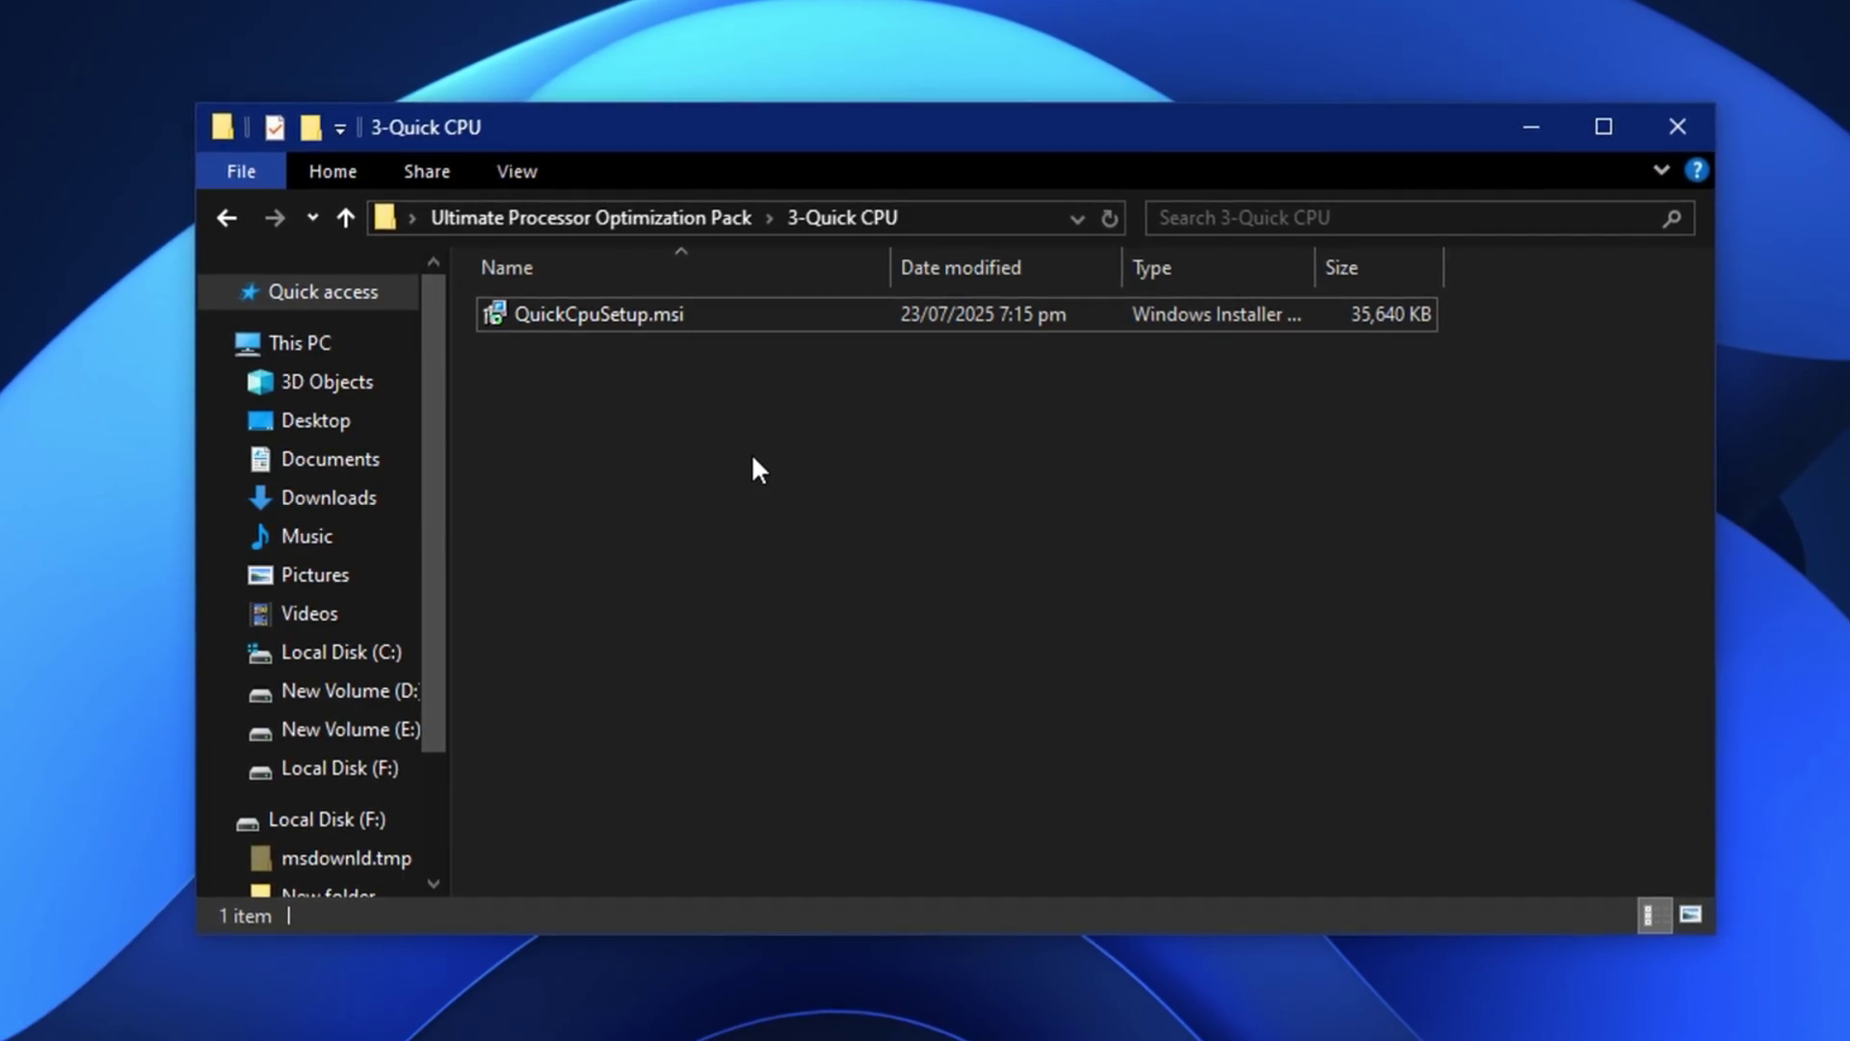
key("BackSpace")
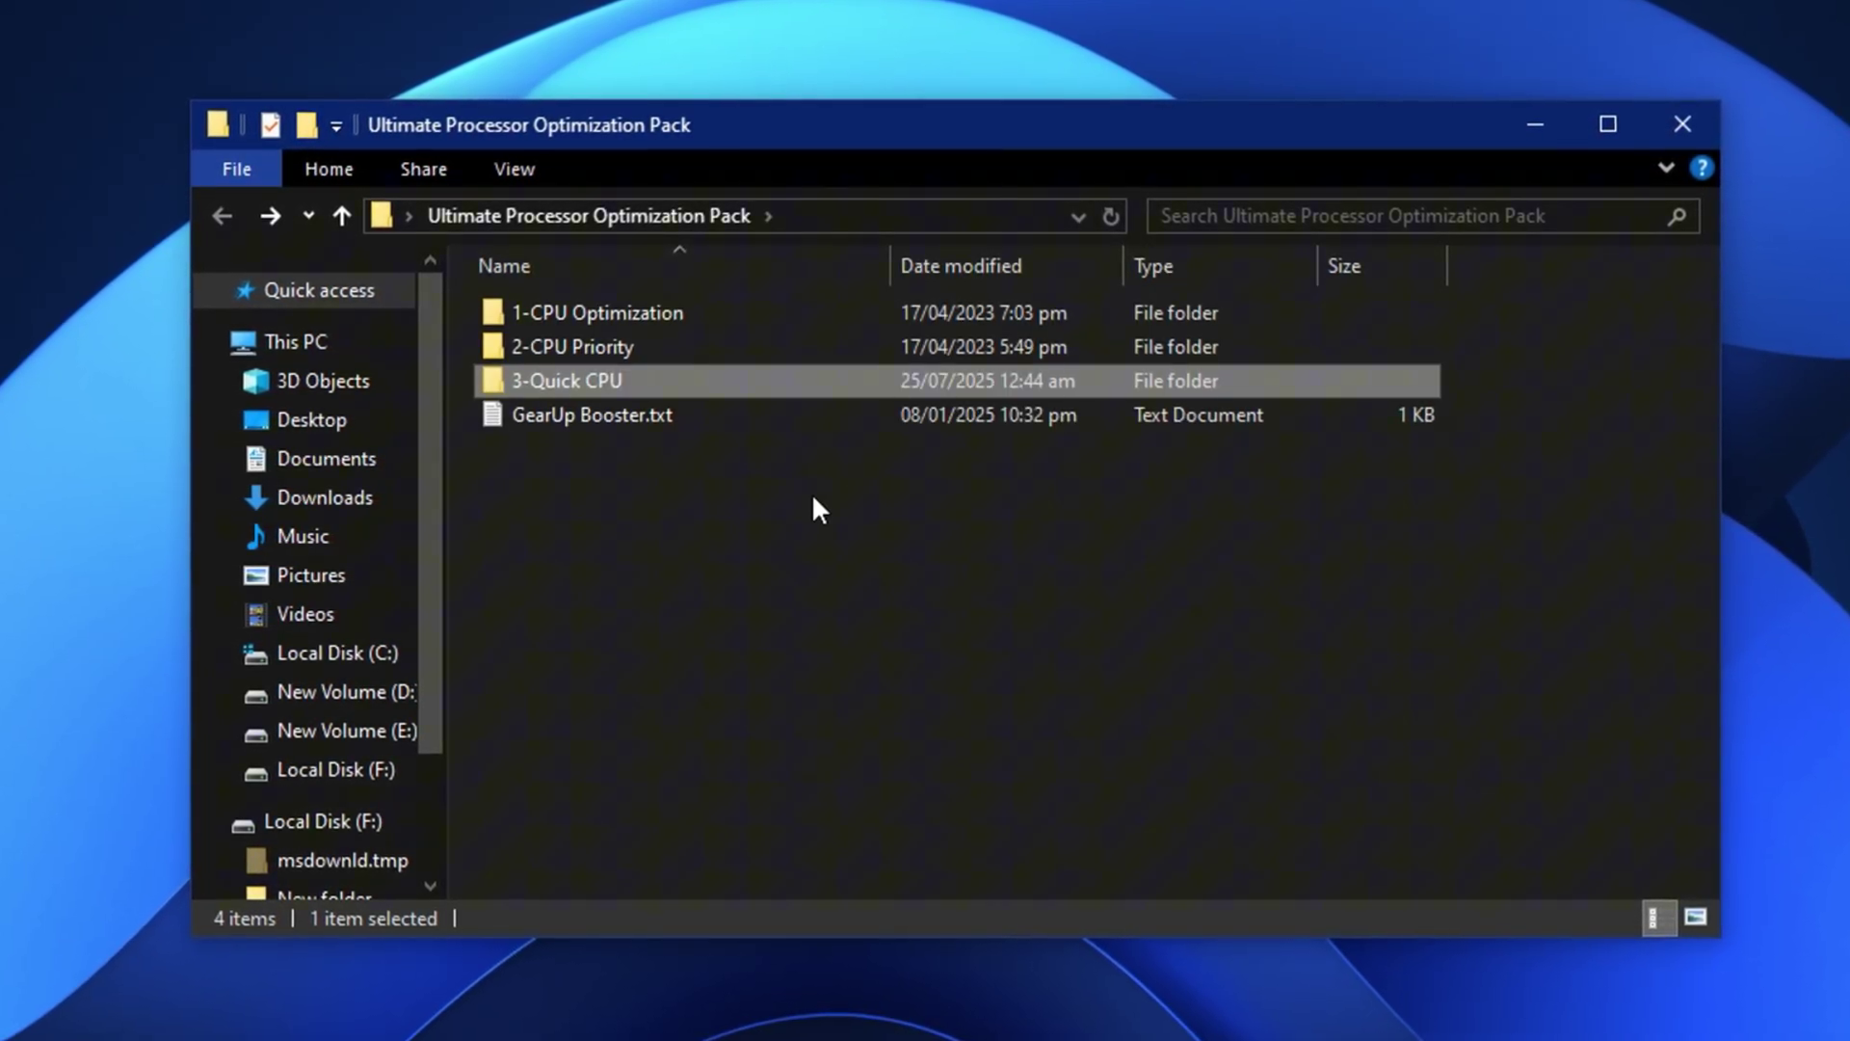
left_click(709, 511)
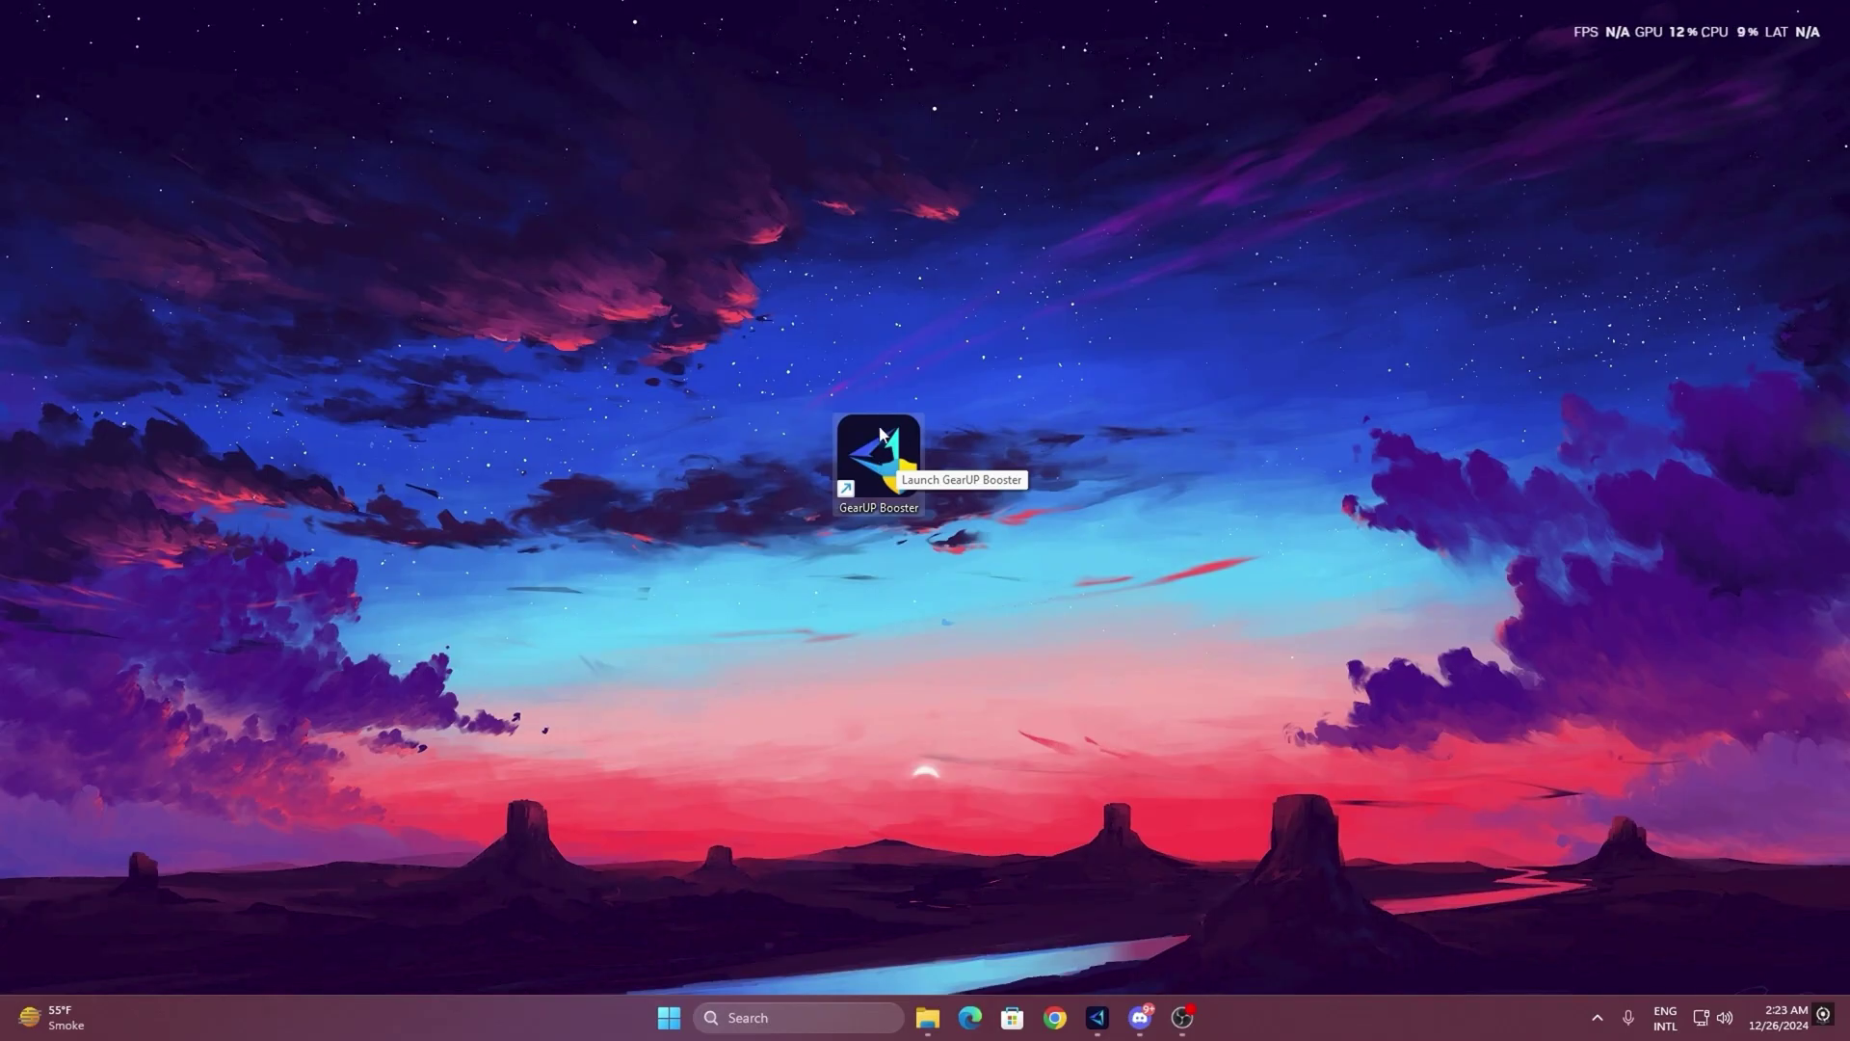
Step: Launch GearUP Booster from the desktop and browse its Games catalogue
double_click(881, 470)
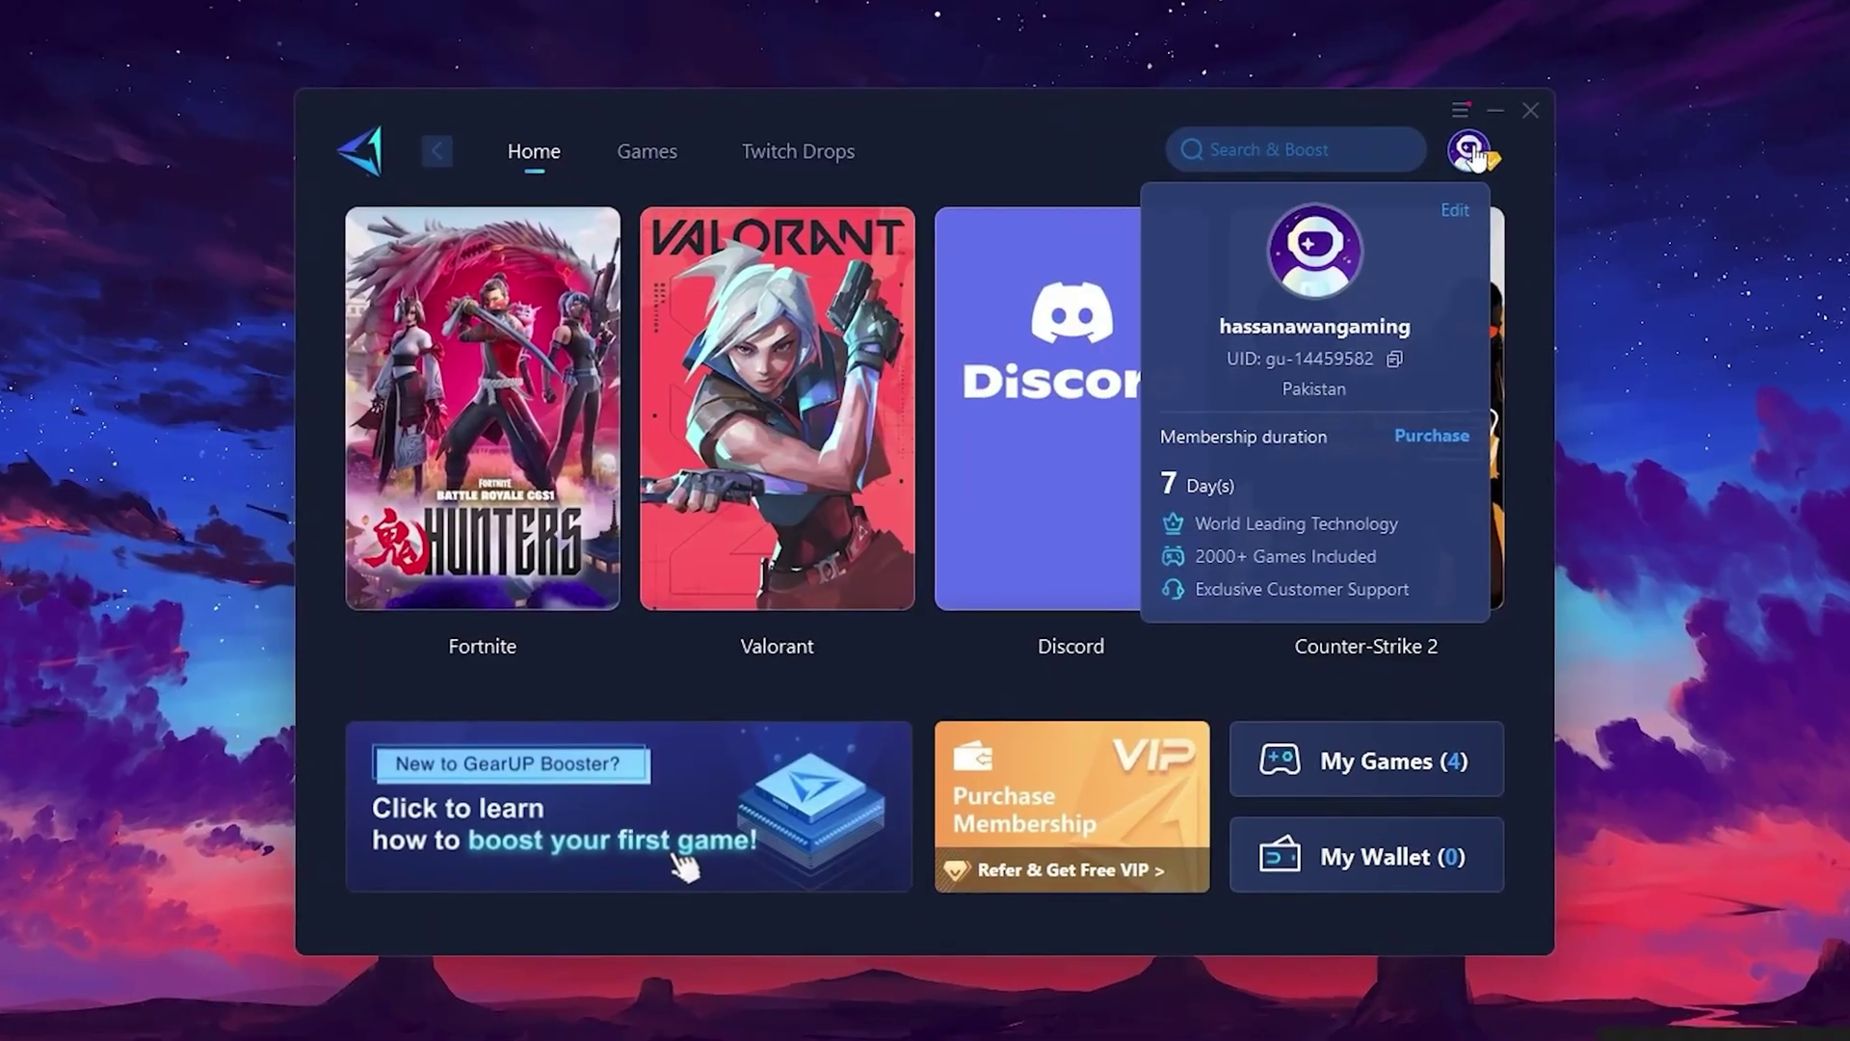
mouse_move(1127, 261)
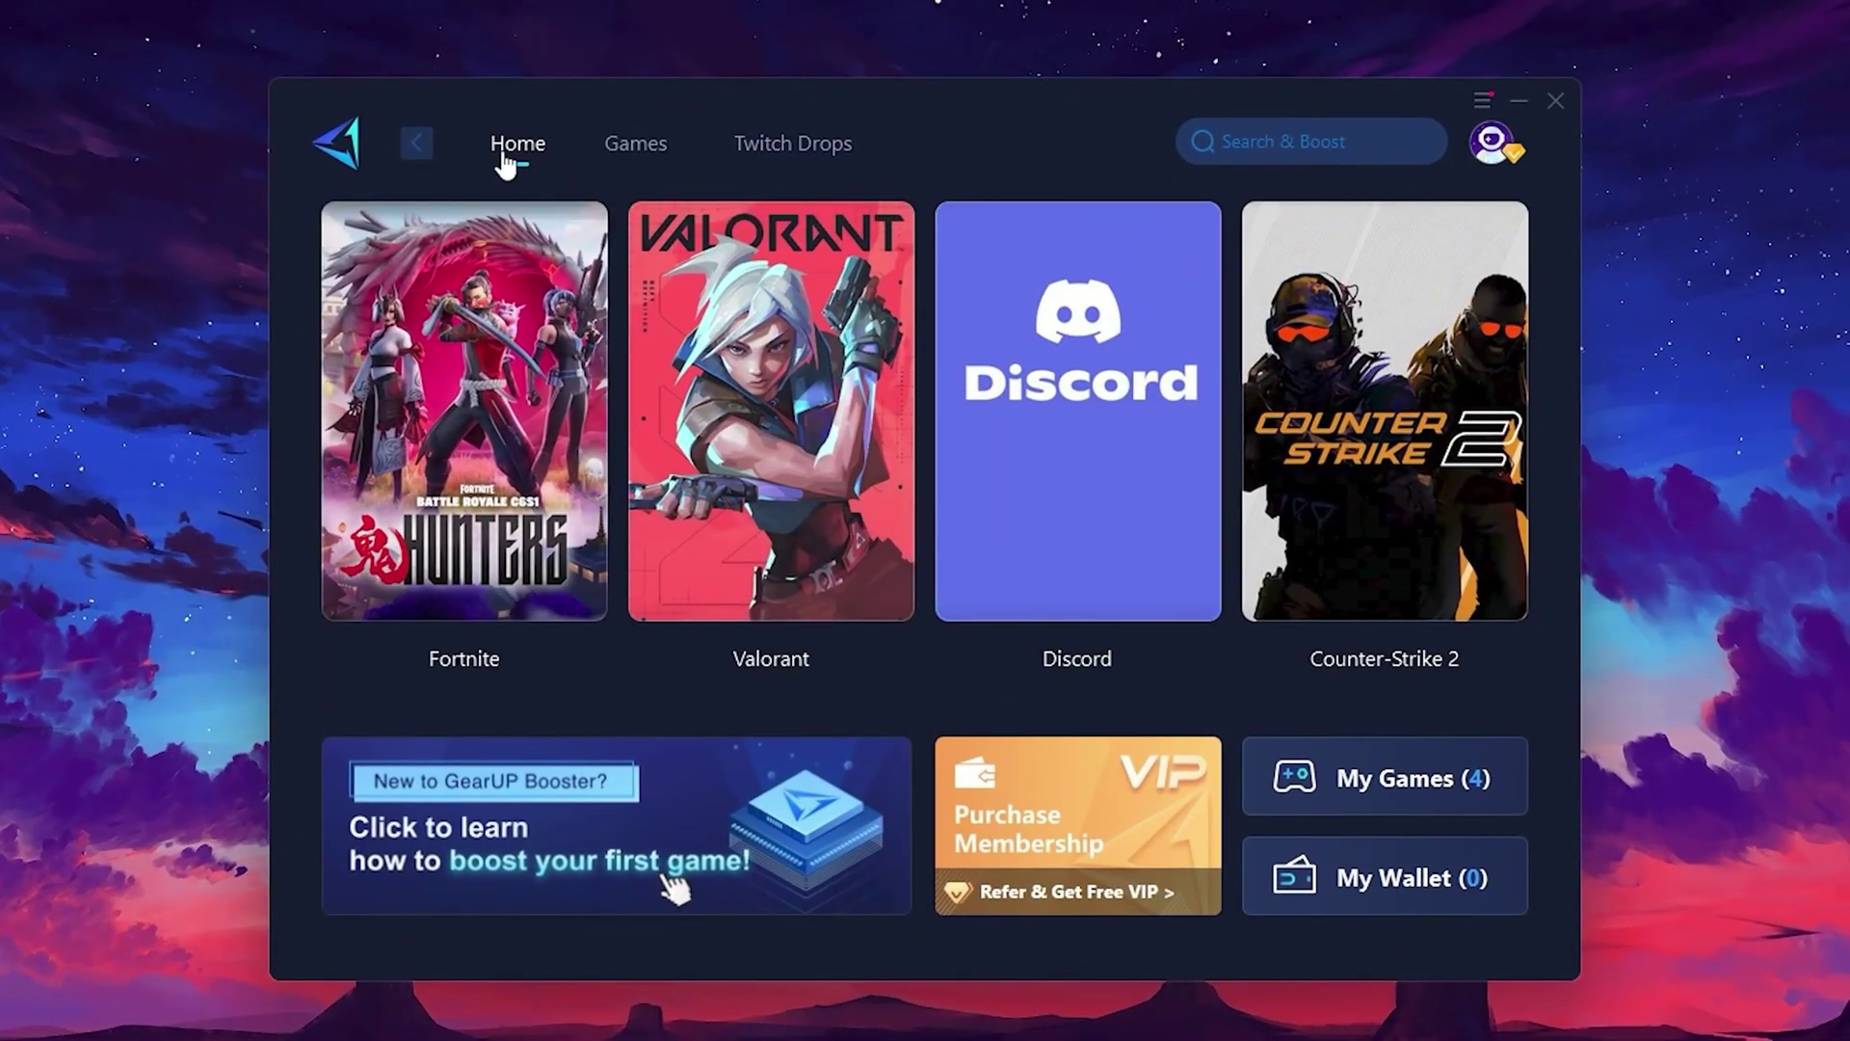
mouse_move(553, 297)
mouse_move(1409, 374)
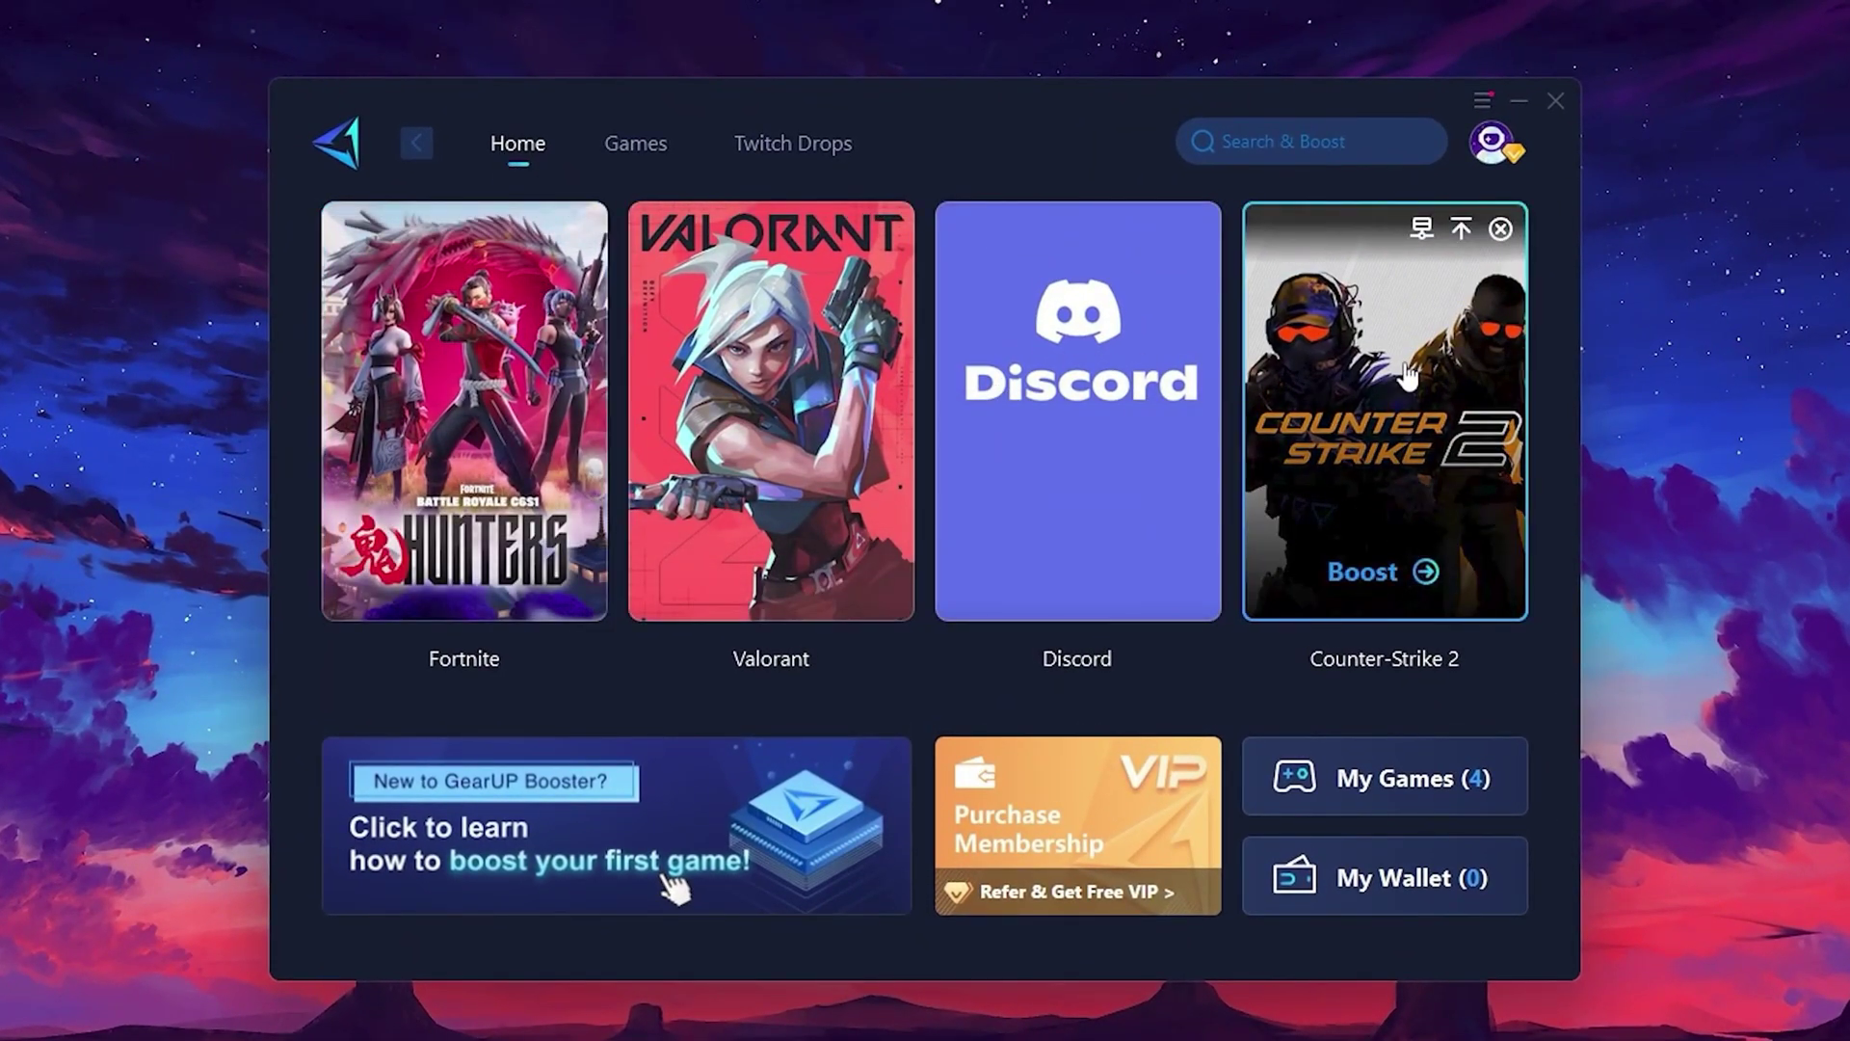
left_click(638, 146)
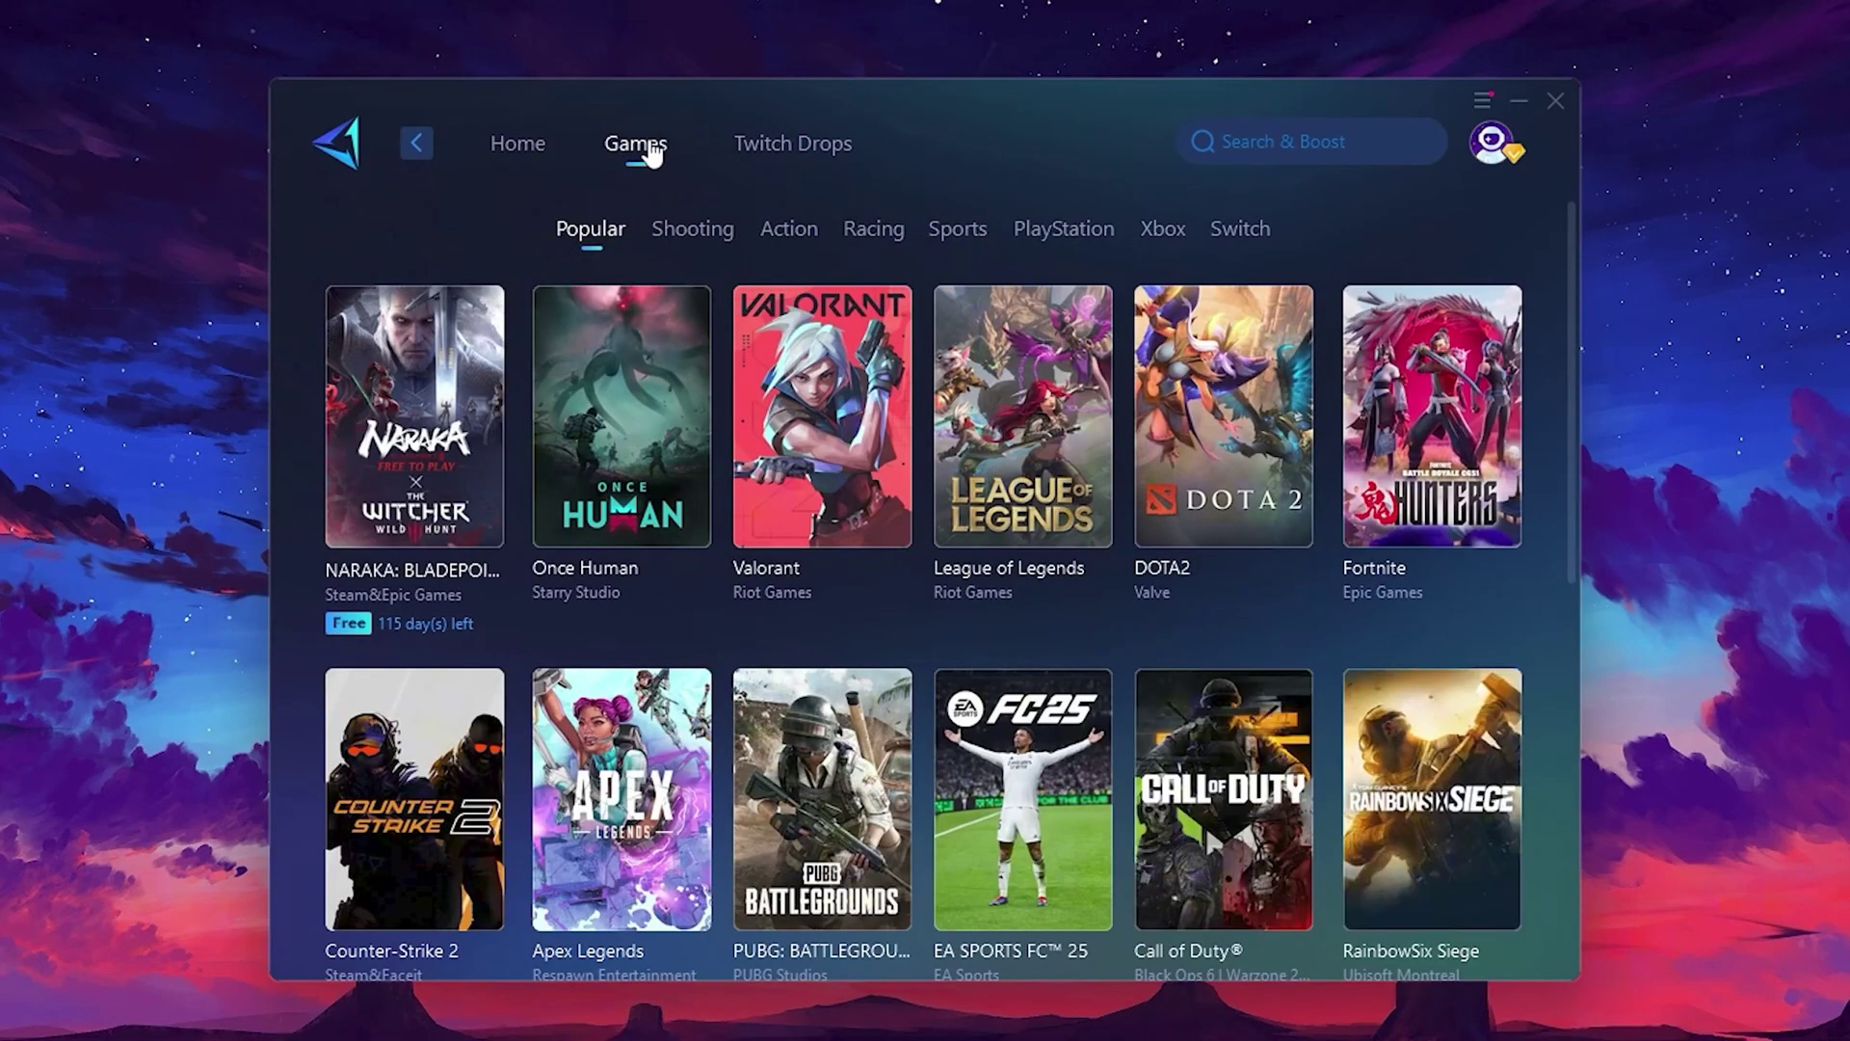
mouse_move(809, 342)
mouse_move(1275, 361)
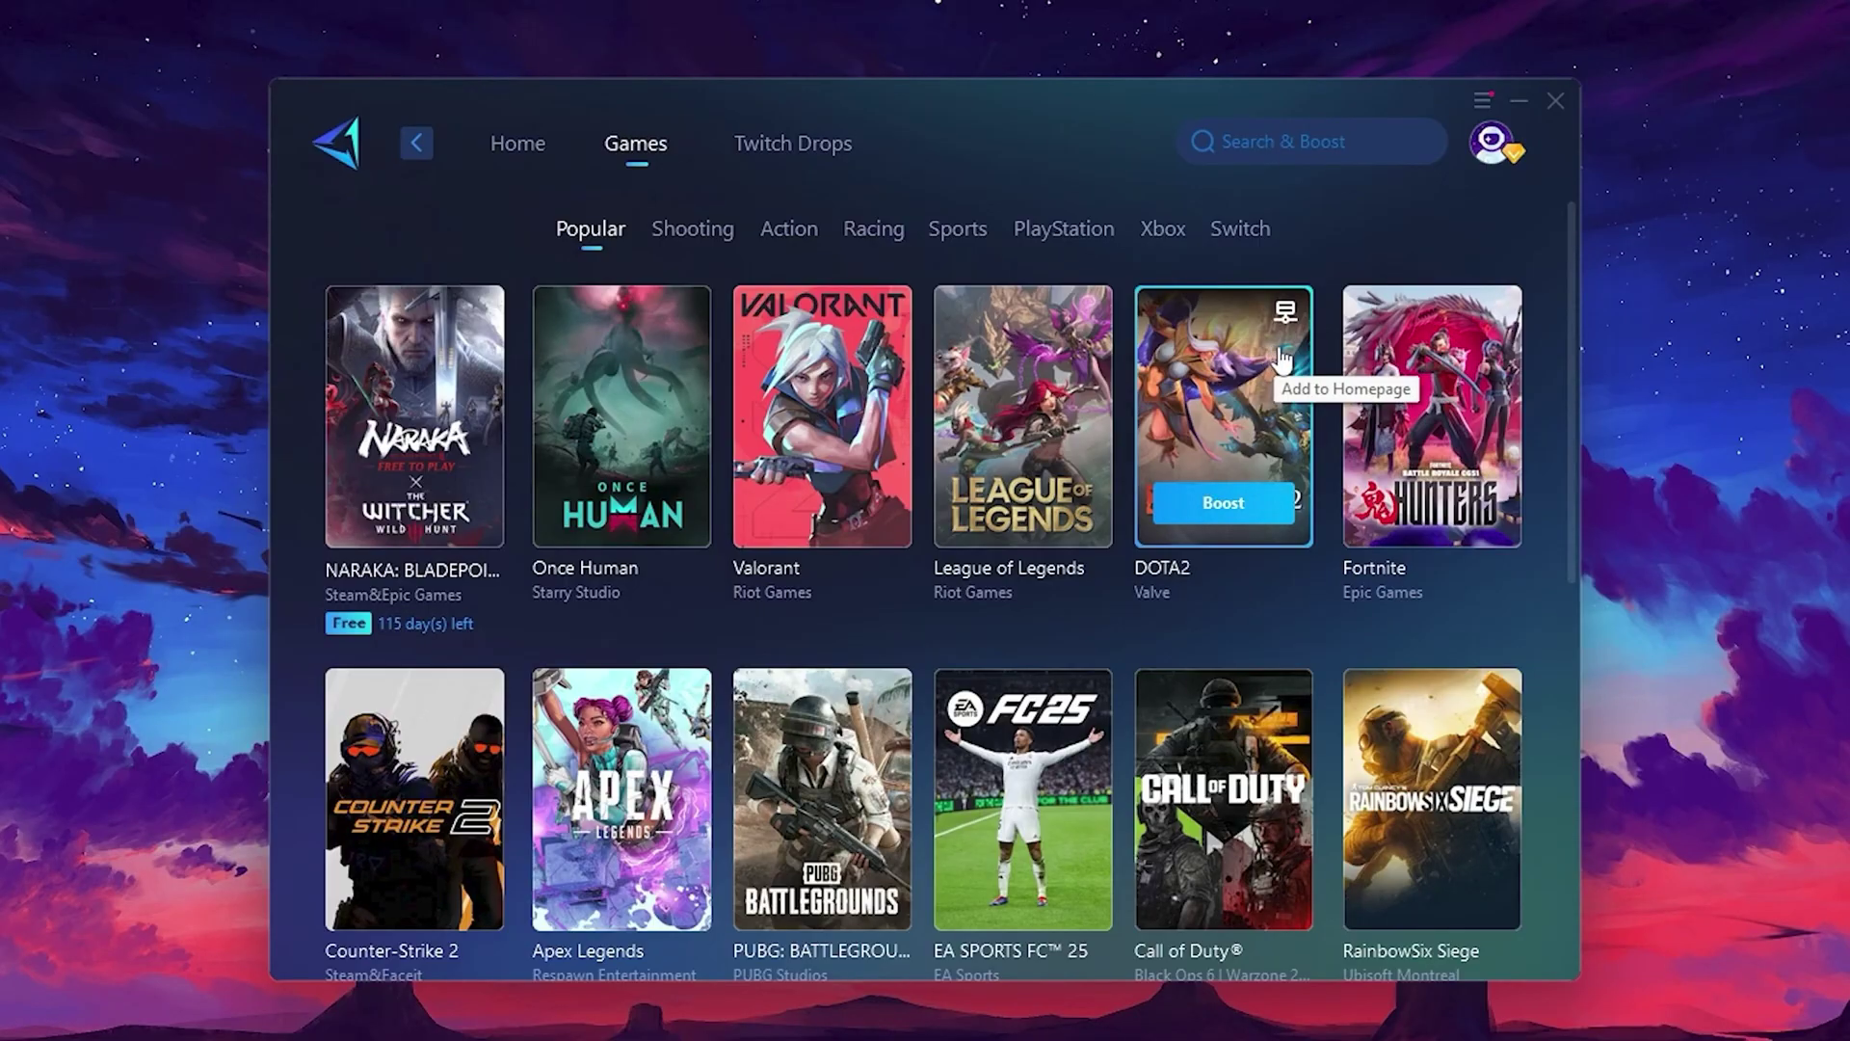
Step: Return to Home and boost Fortnite on the Middle East server region
left_click(522, 156)
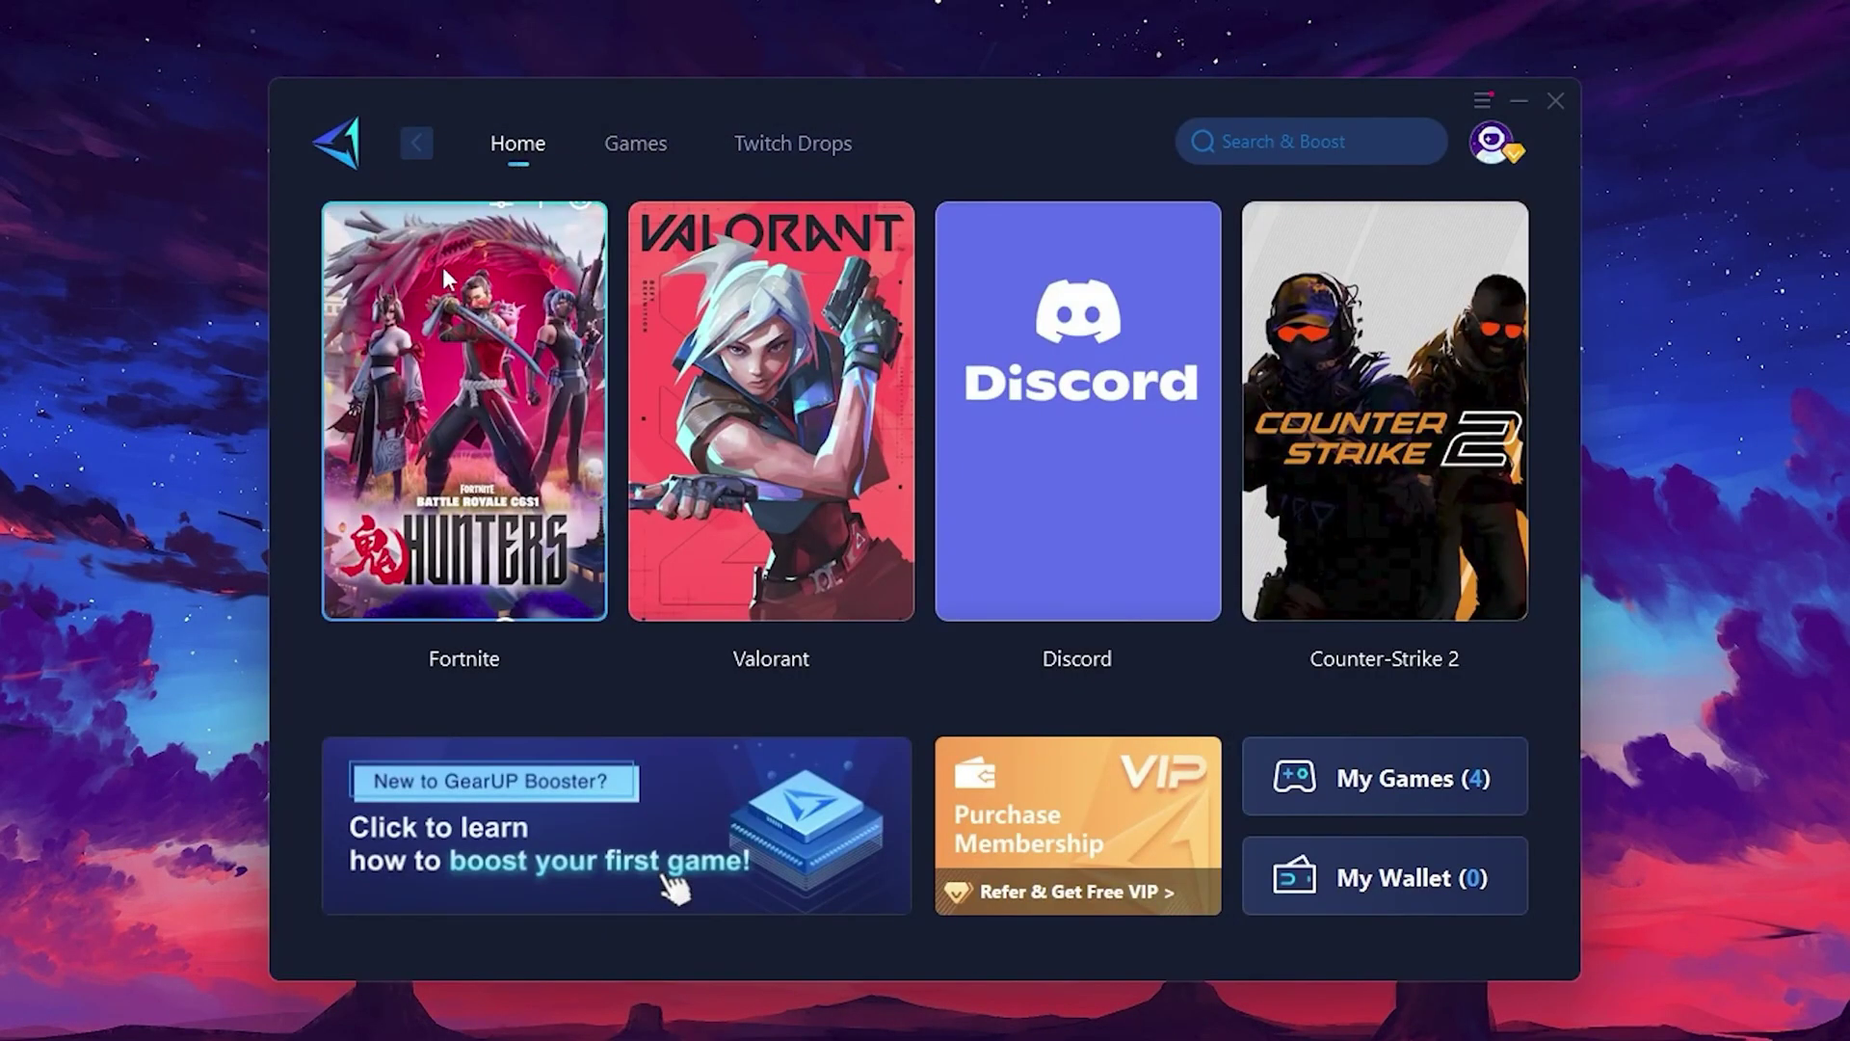
mouse_move(491, 395)
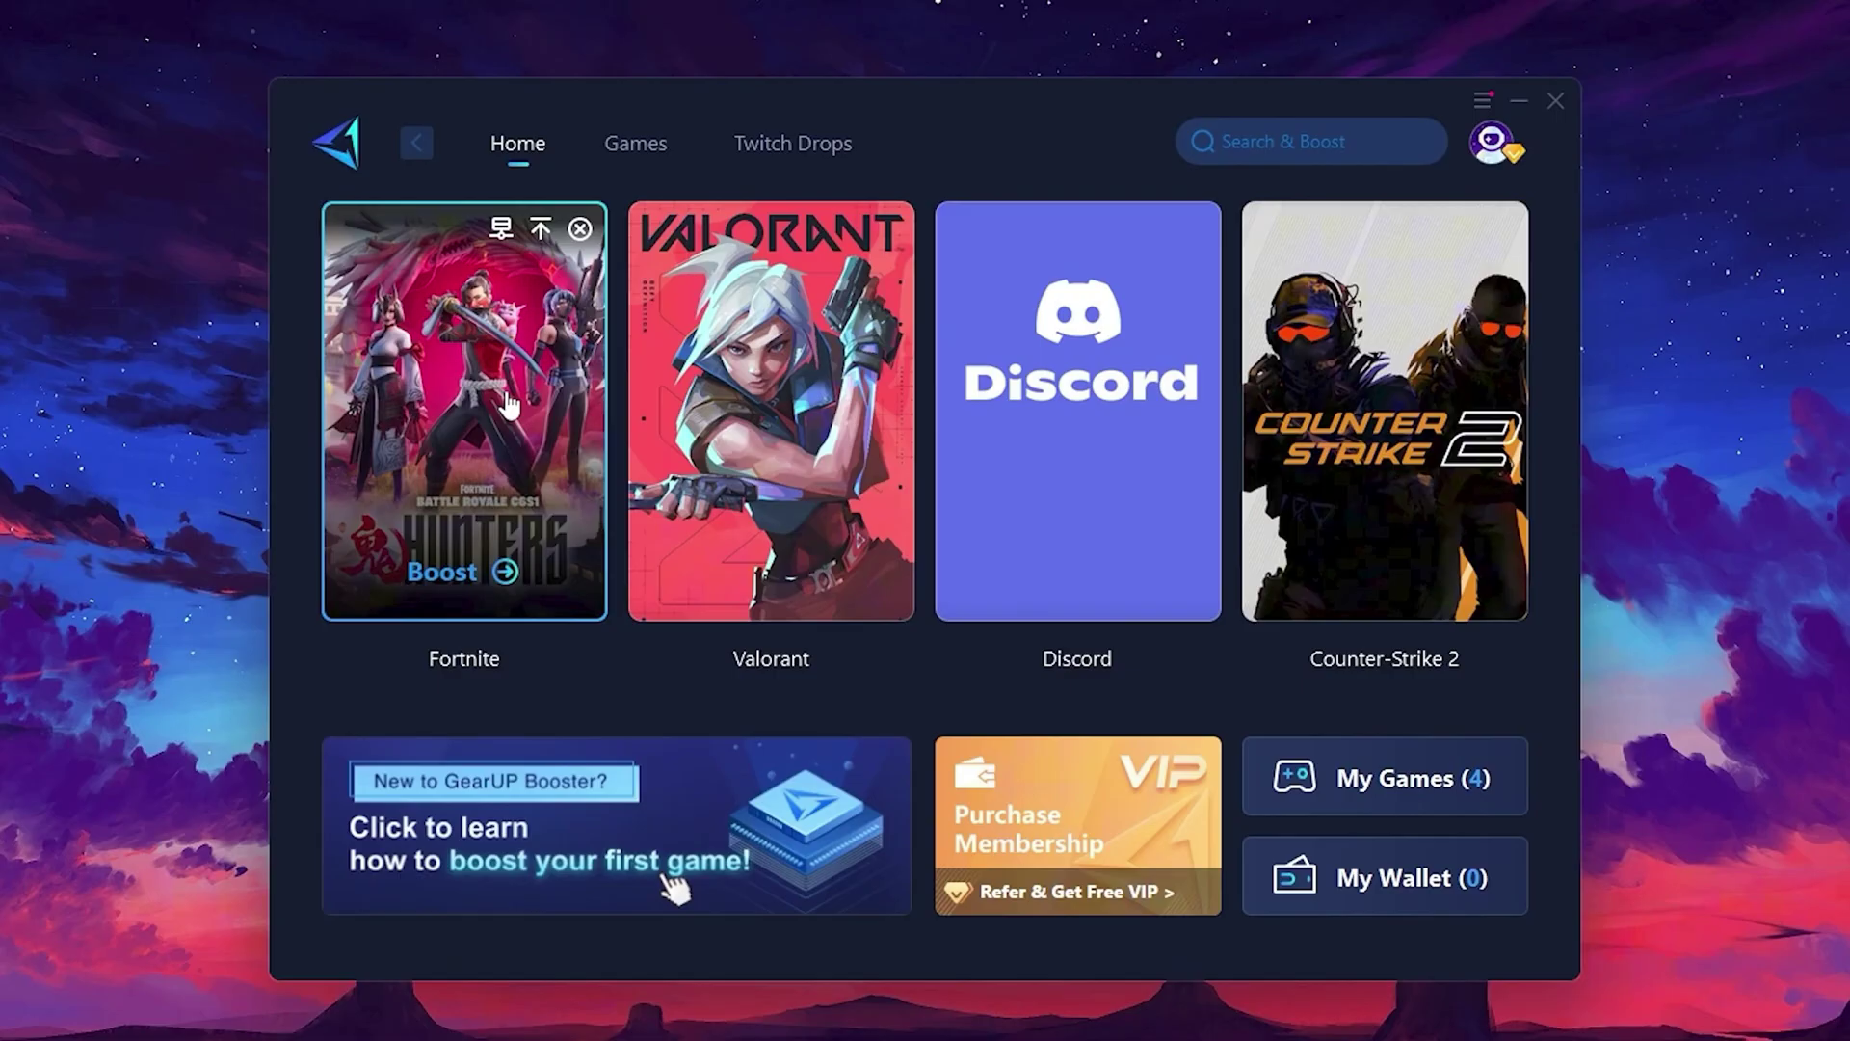
left_click(447, 578)
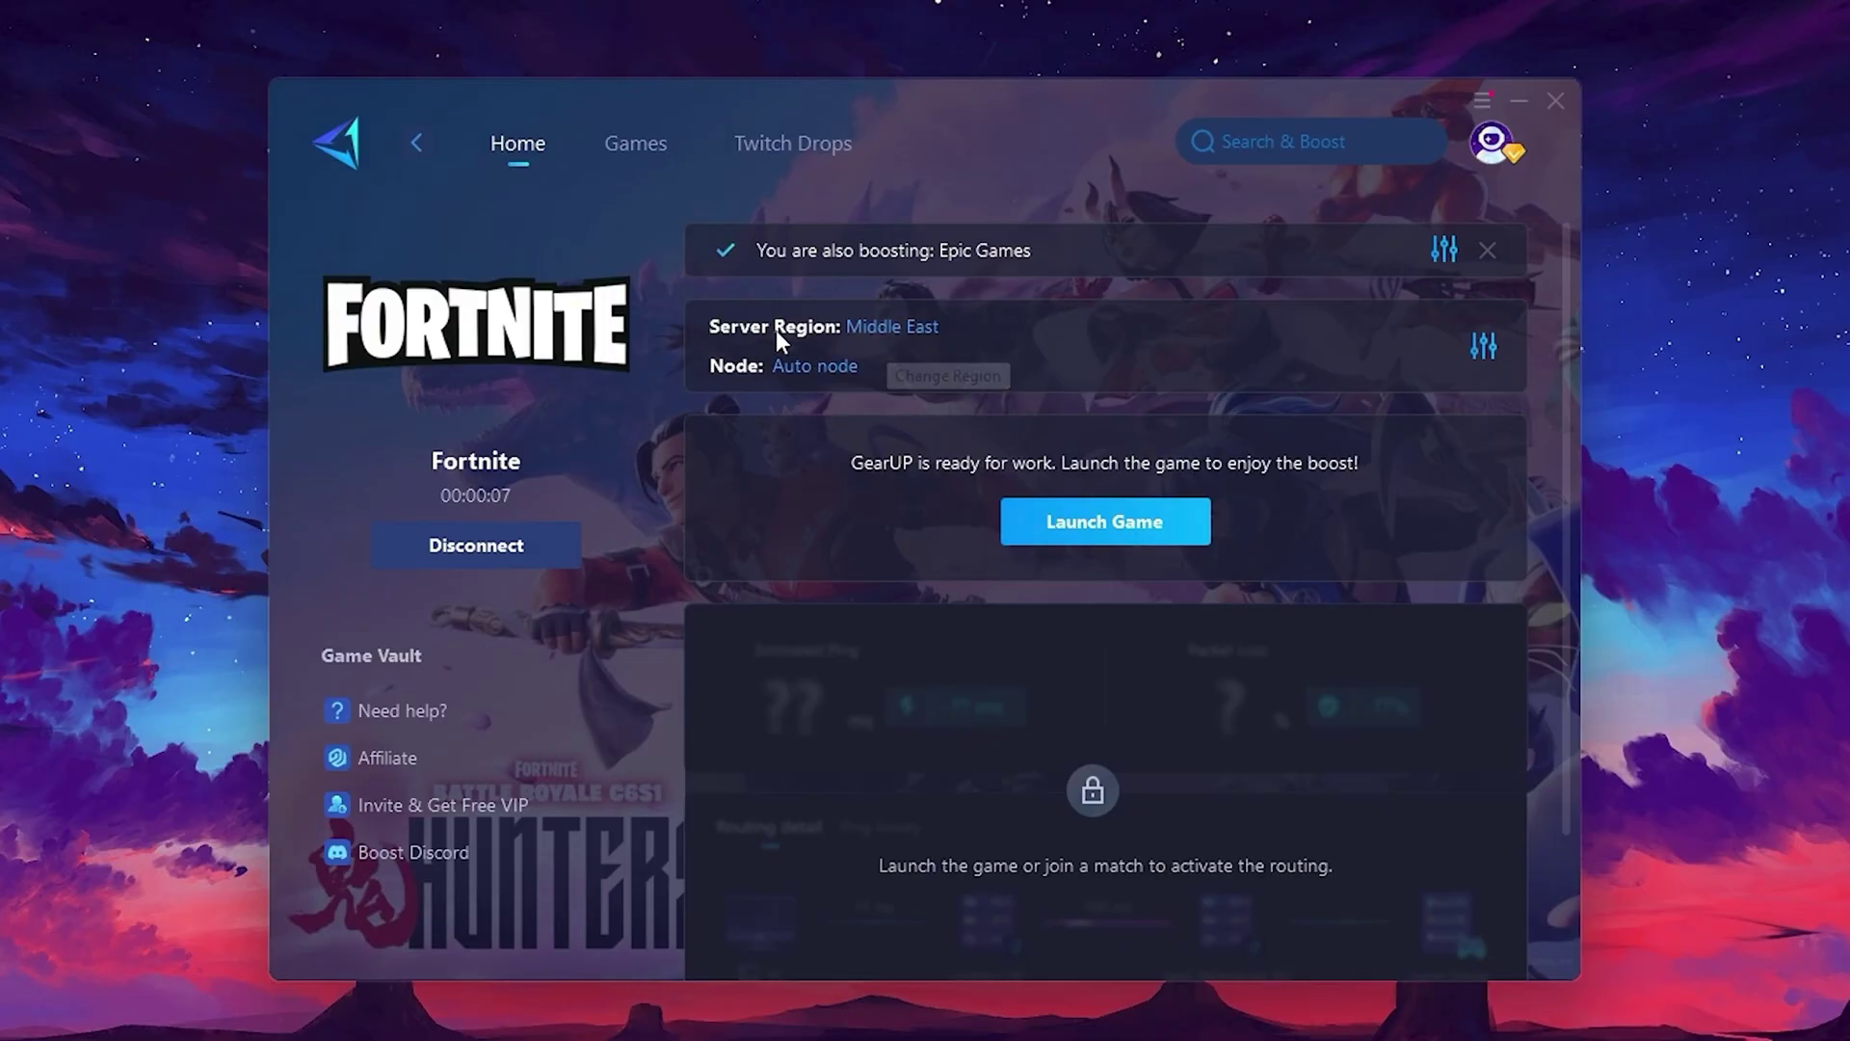
left_click(905, 327)
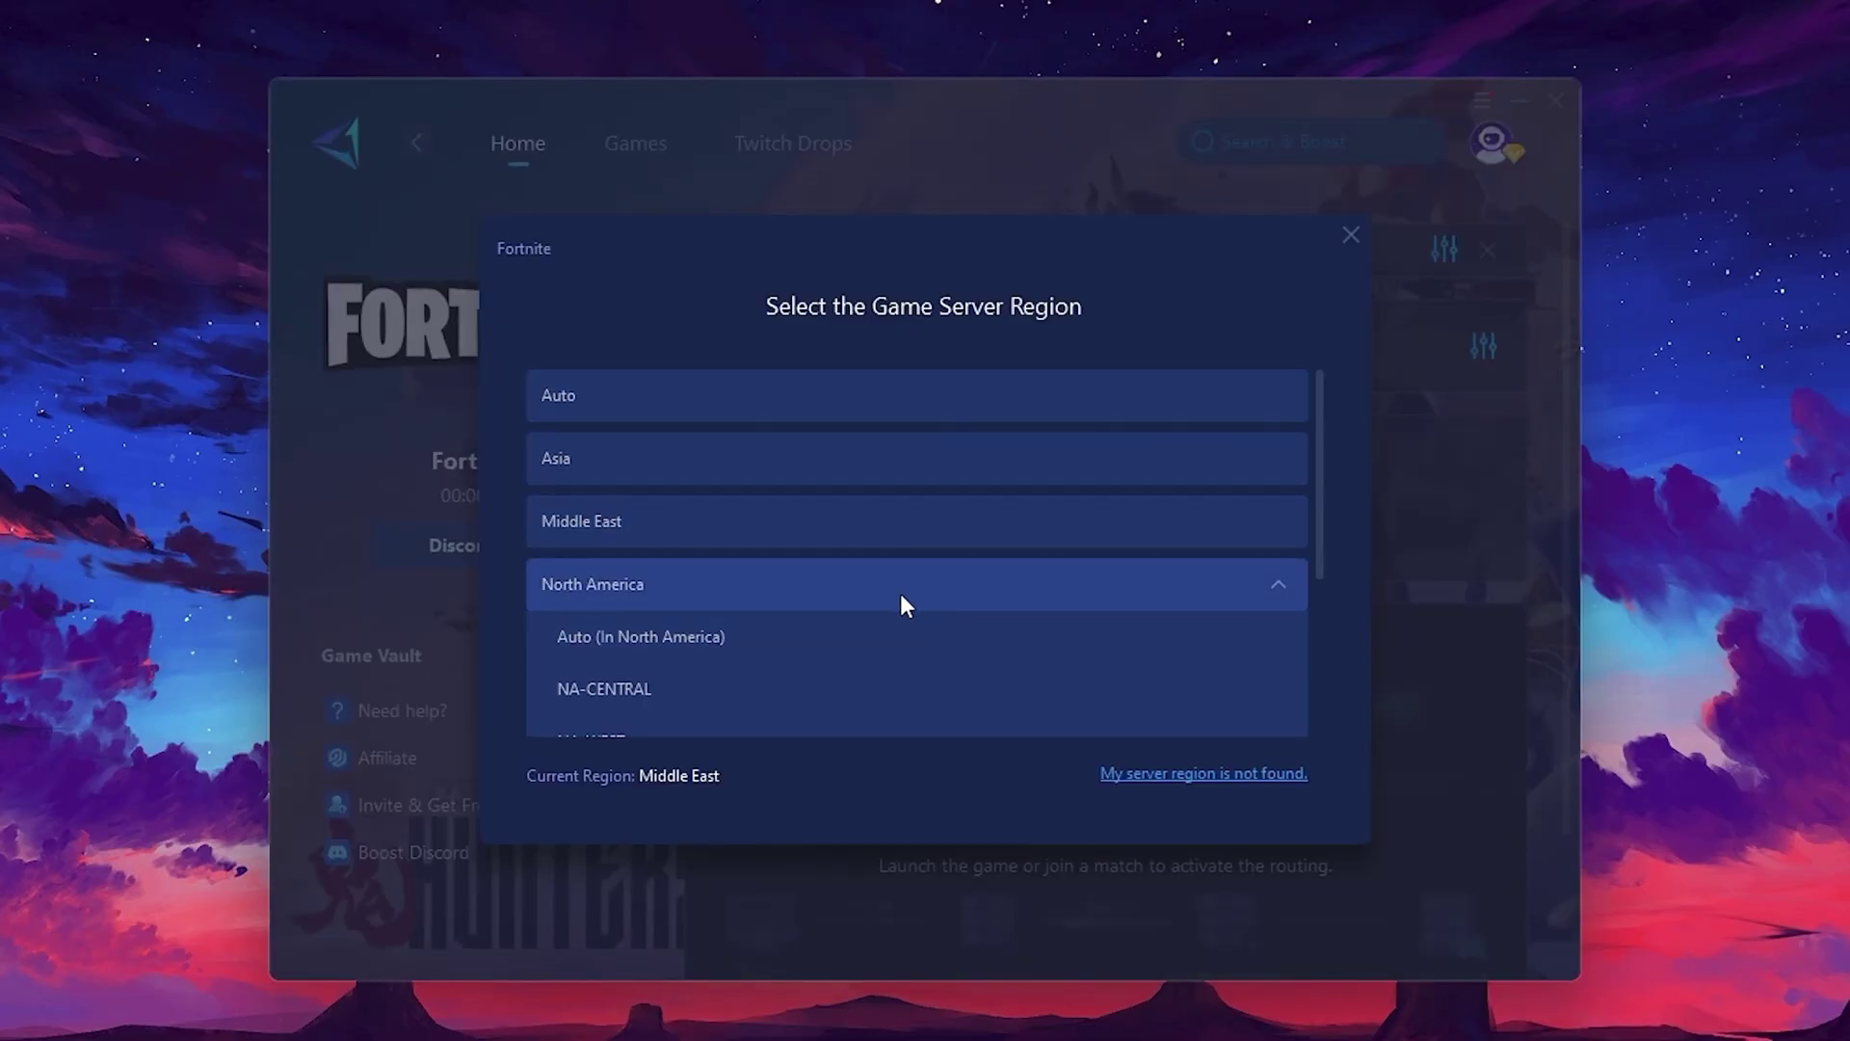
scroll(855, 566, "down", 1)
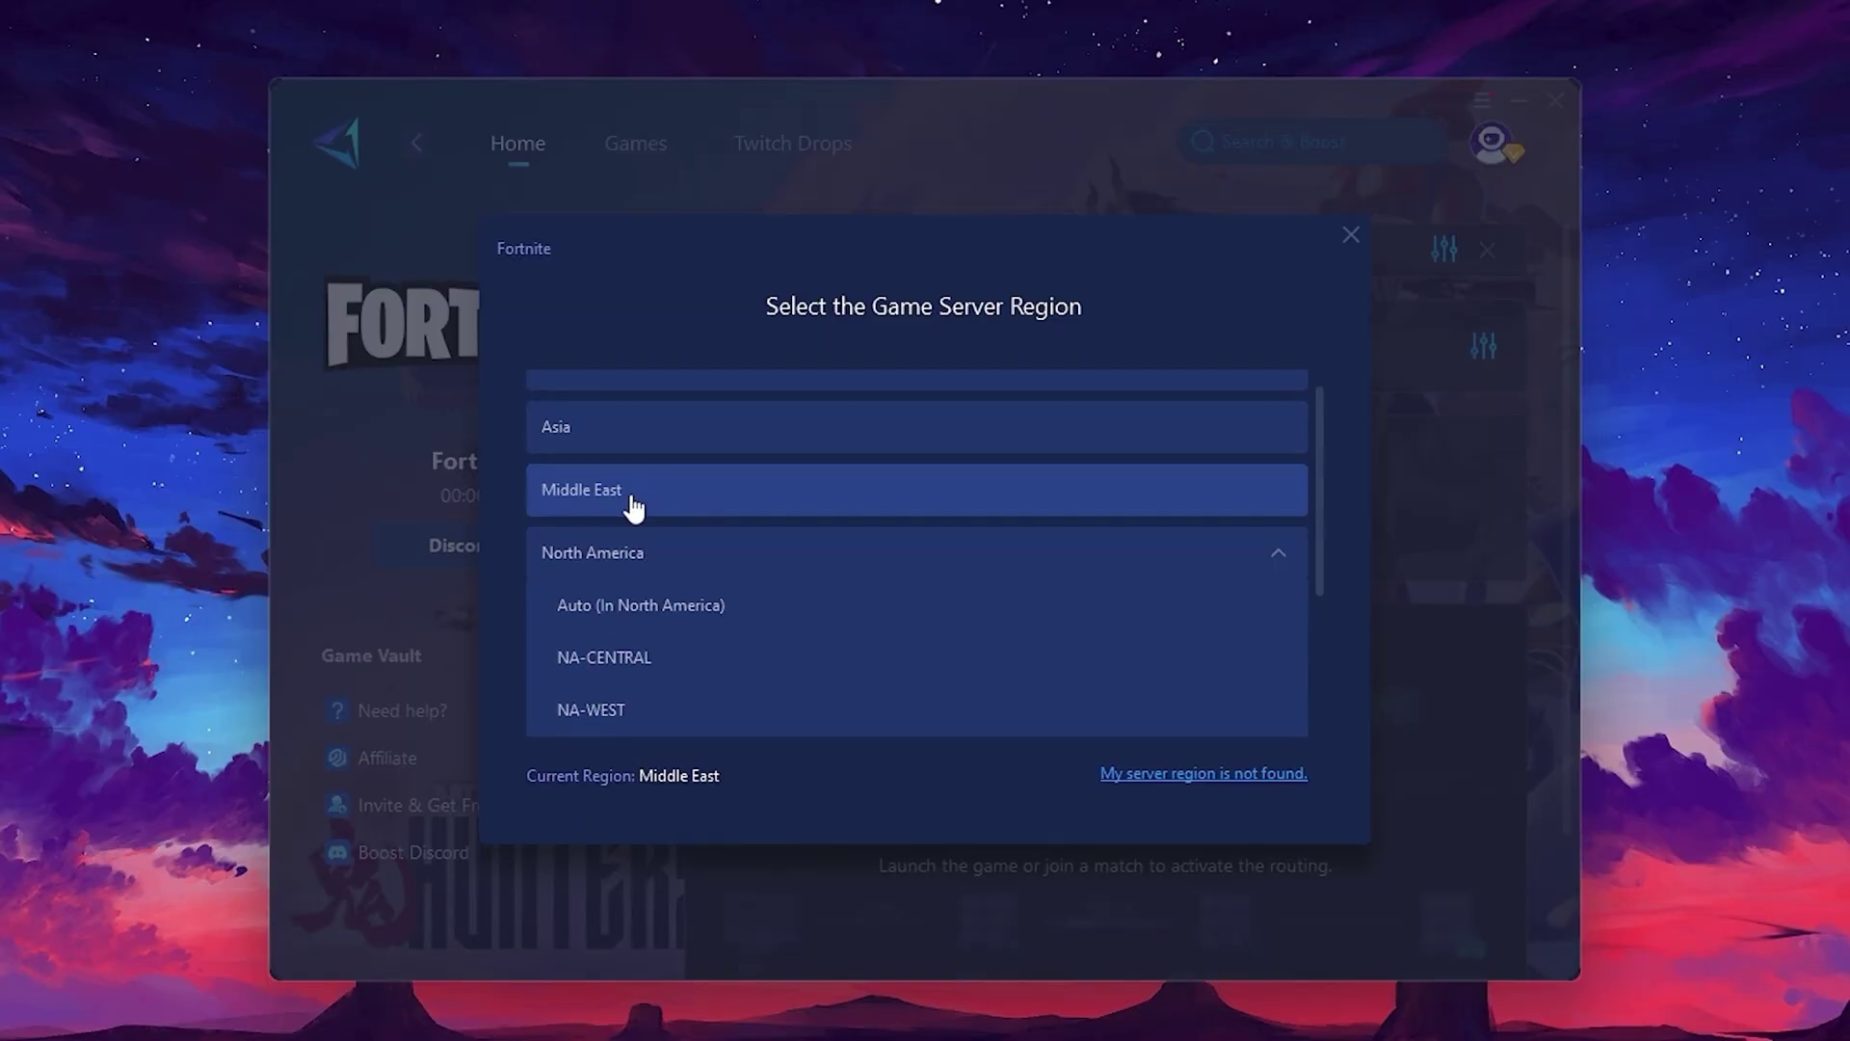
left_click(1350, 234)
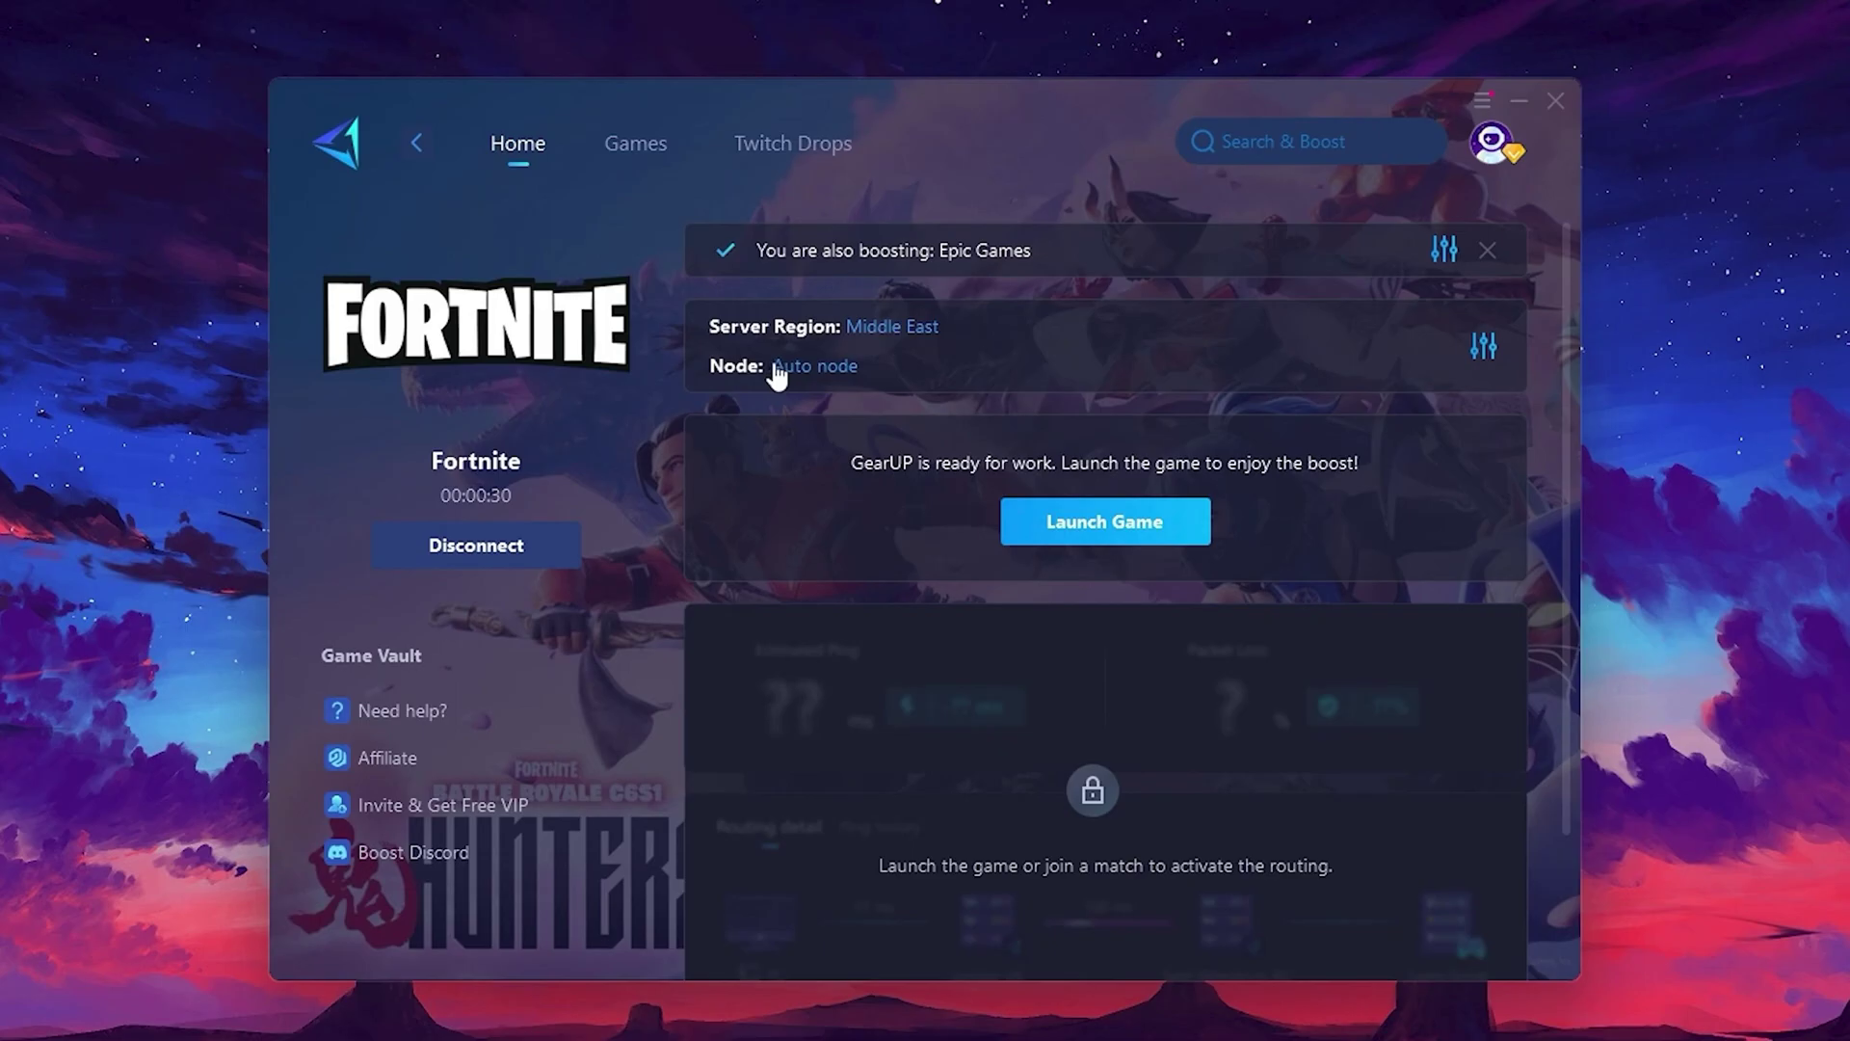
left_click(800, 368)
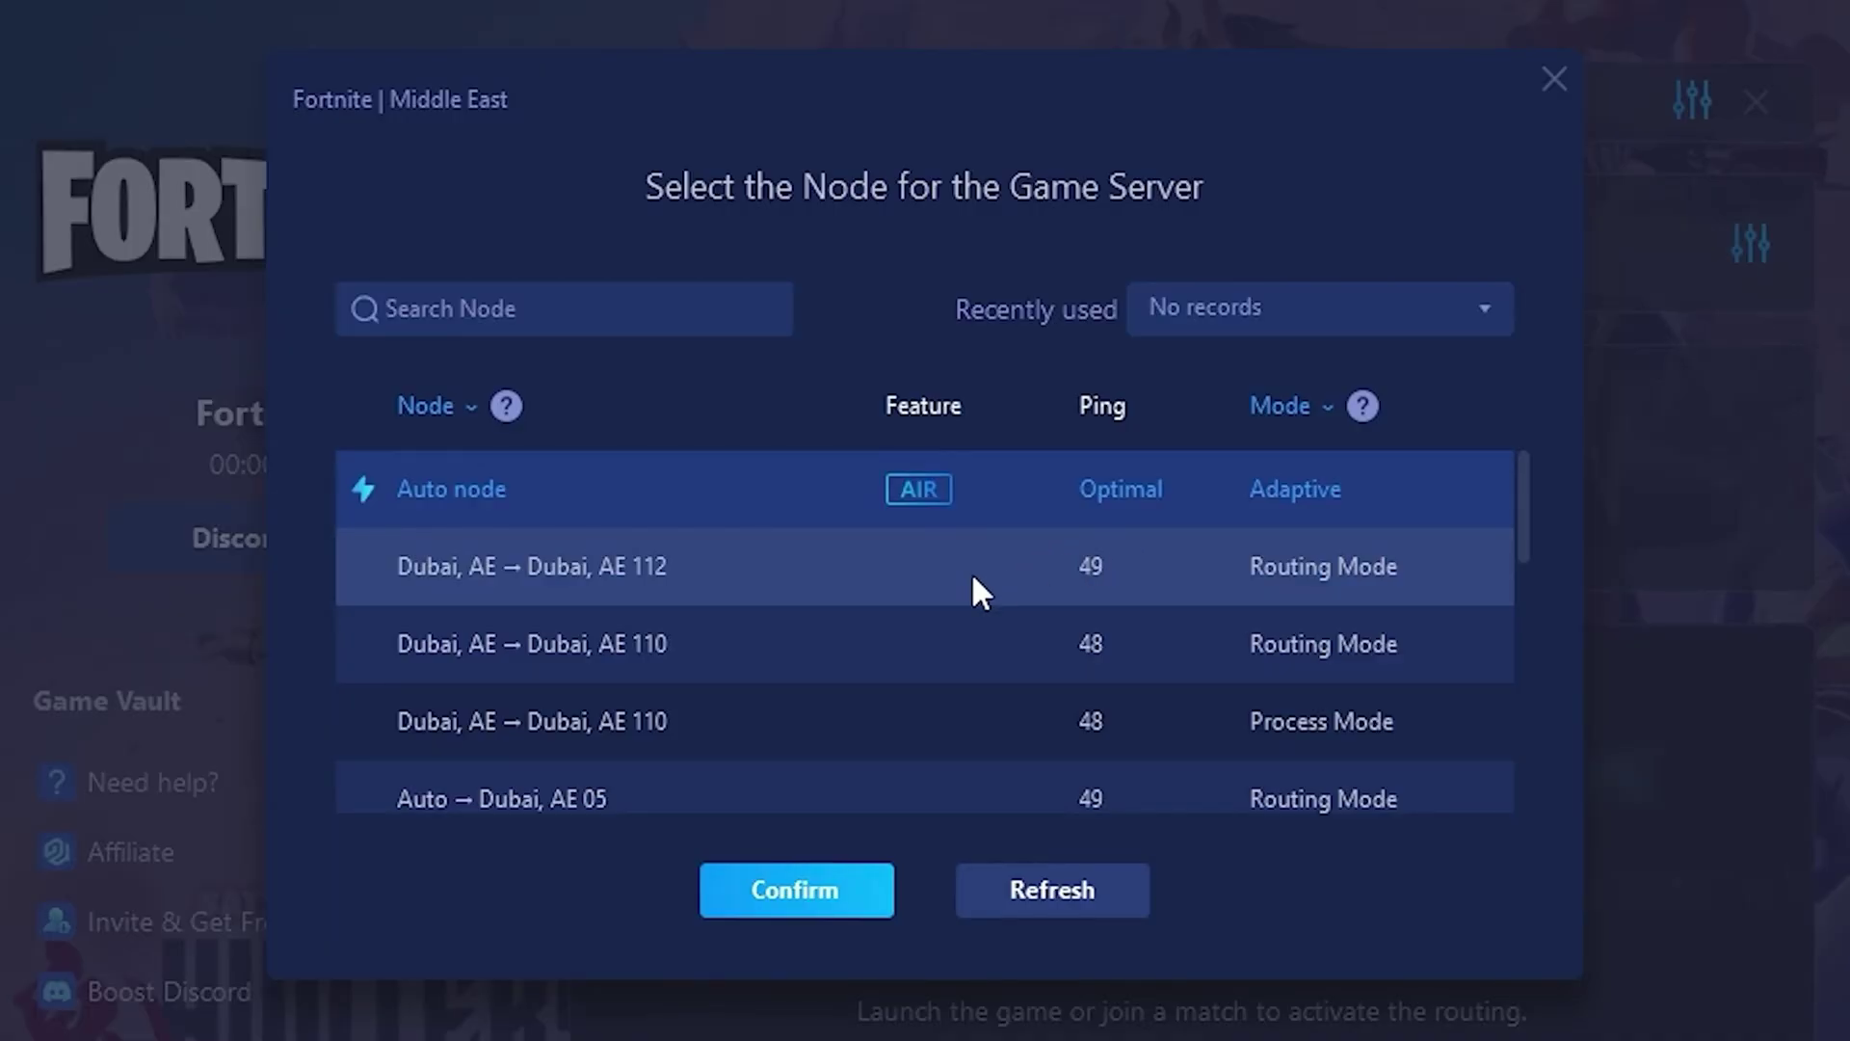
scroll(1060, 534, "down", 2)
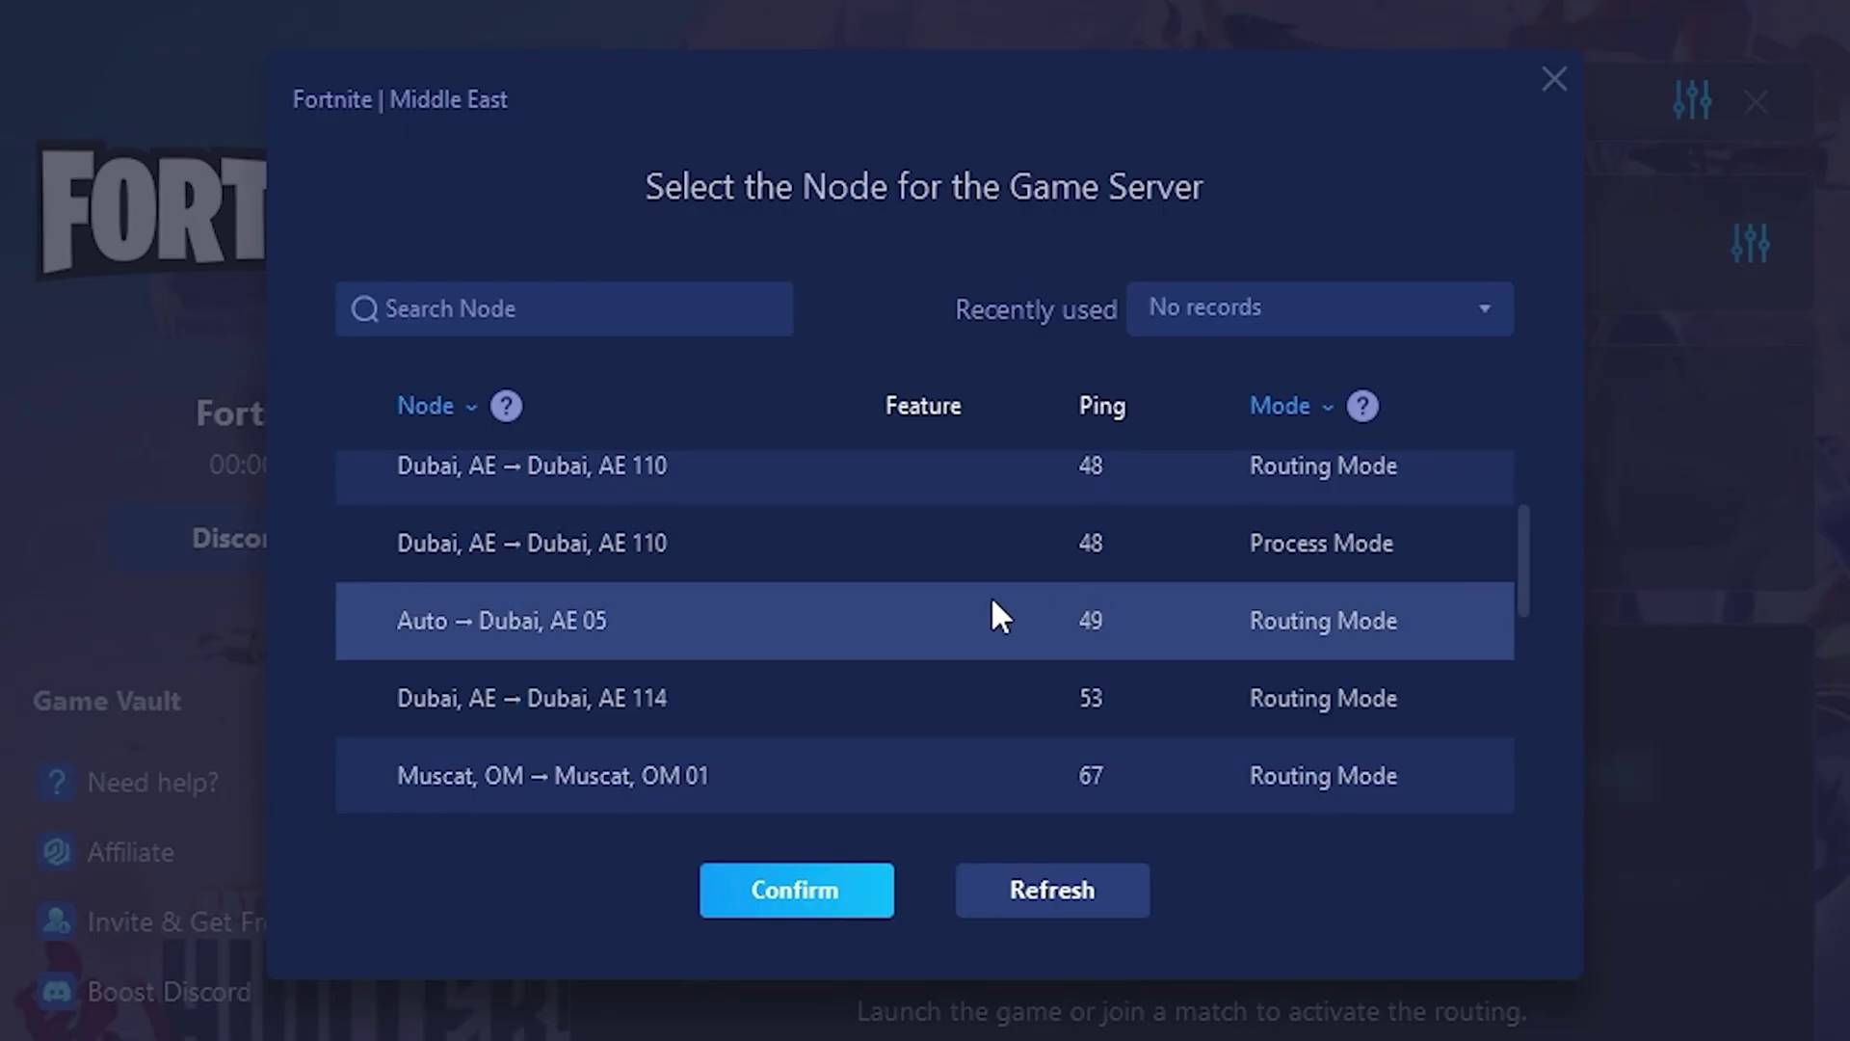
scroll(1220, 650, "up", 2)
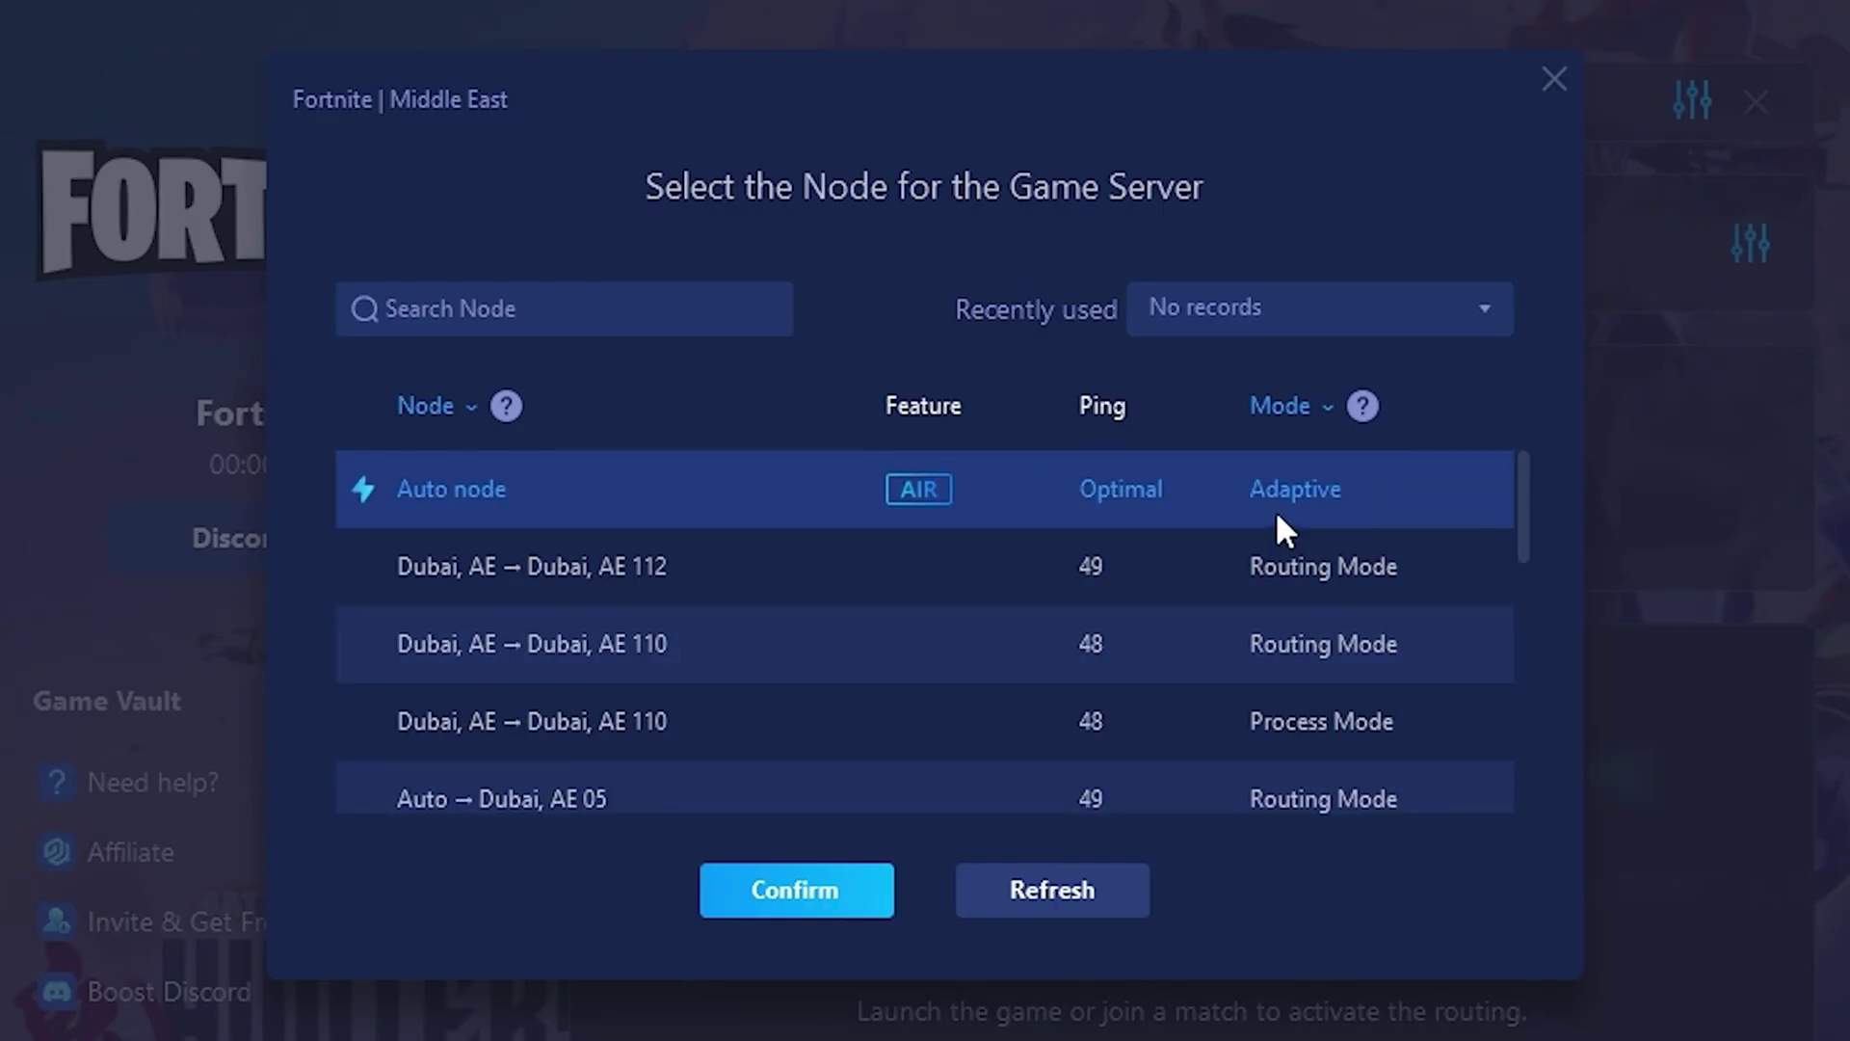
left_click(1555, 80)
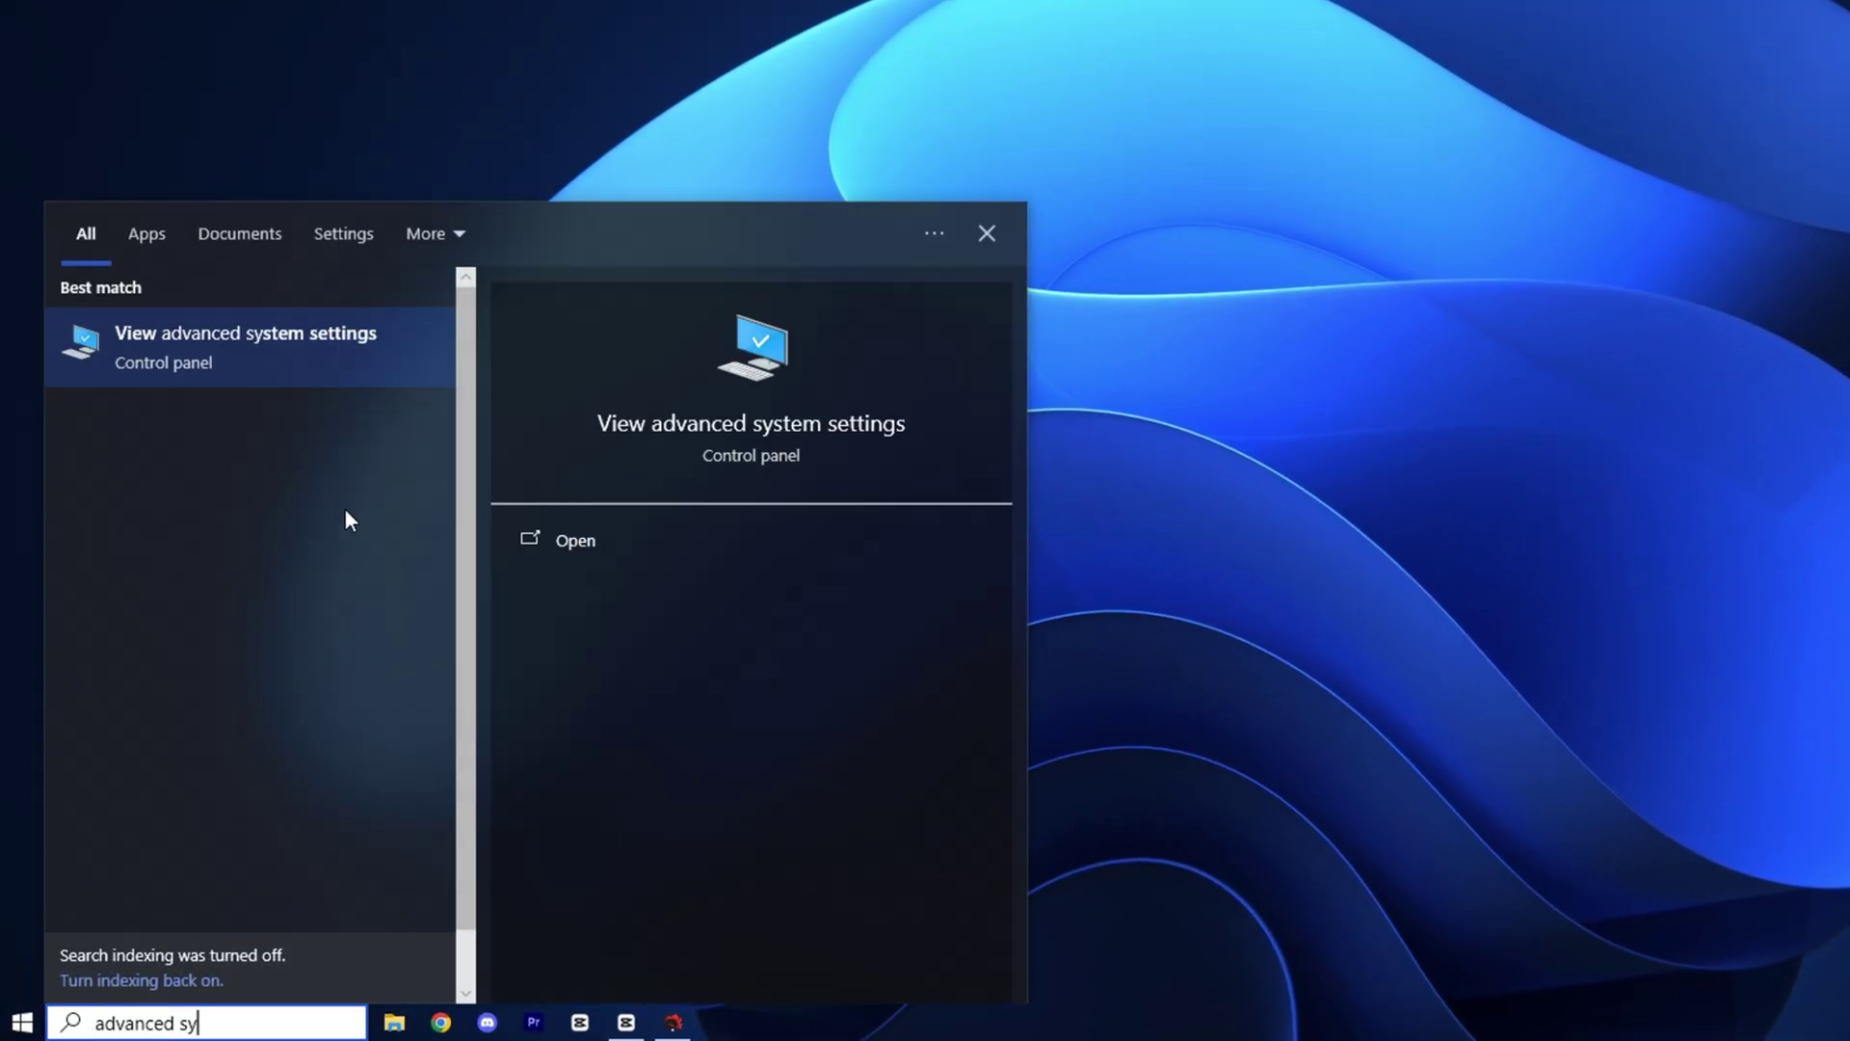
Step: Open Performance Options from Advanced system settings and go to its Visual Effects tab
left_click(253, 367)
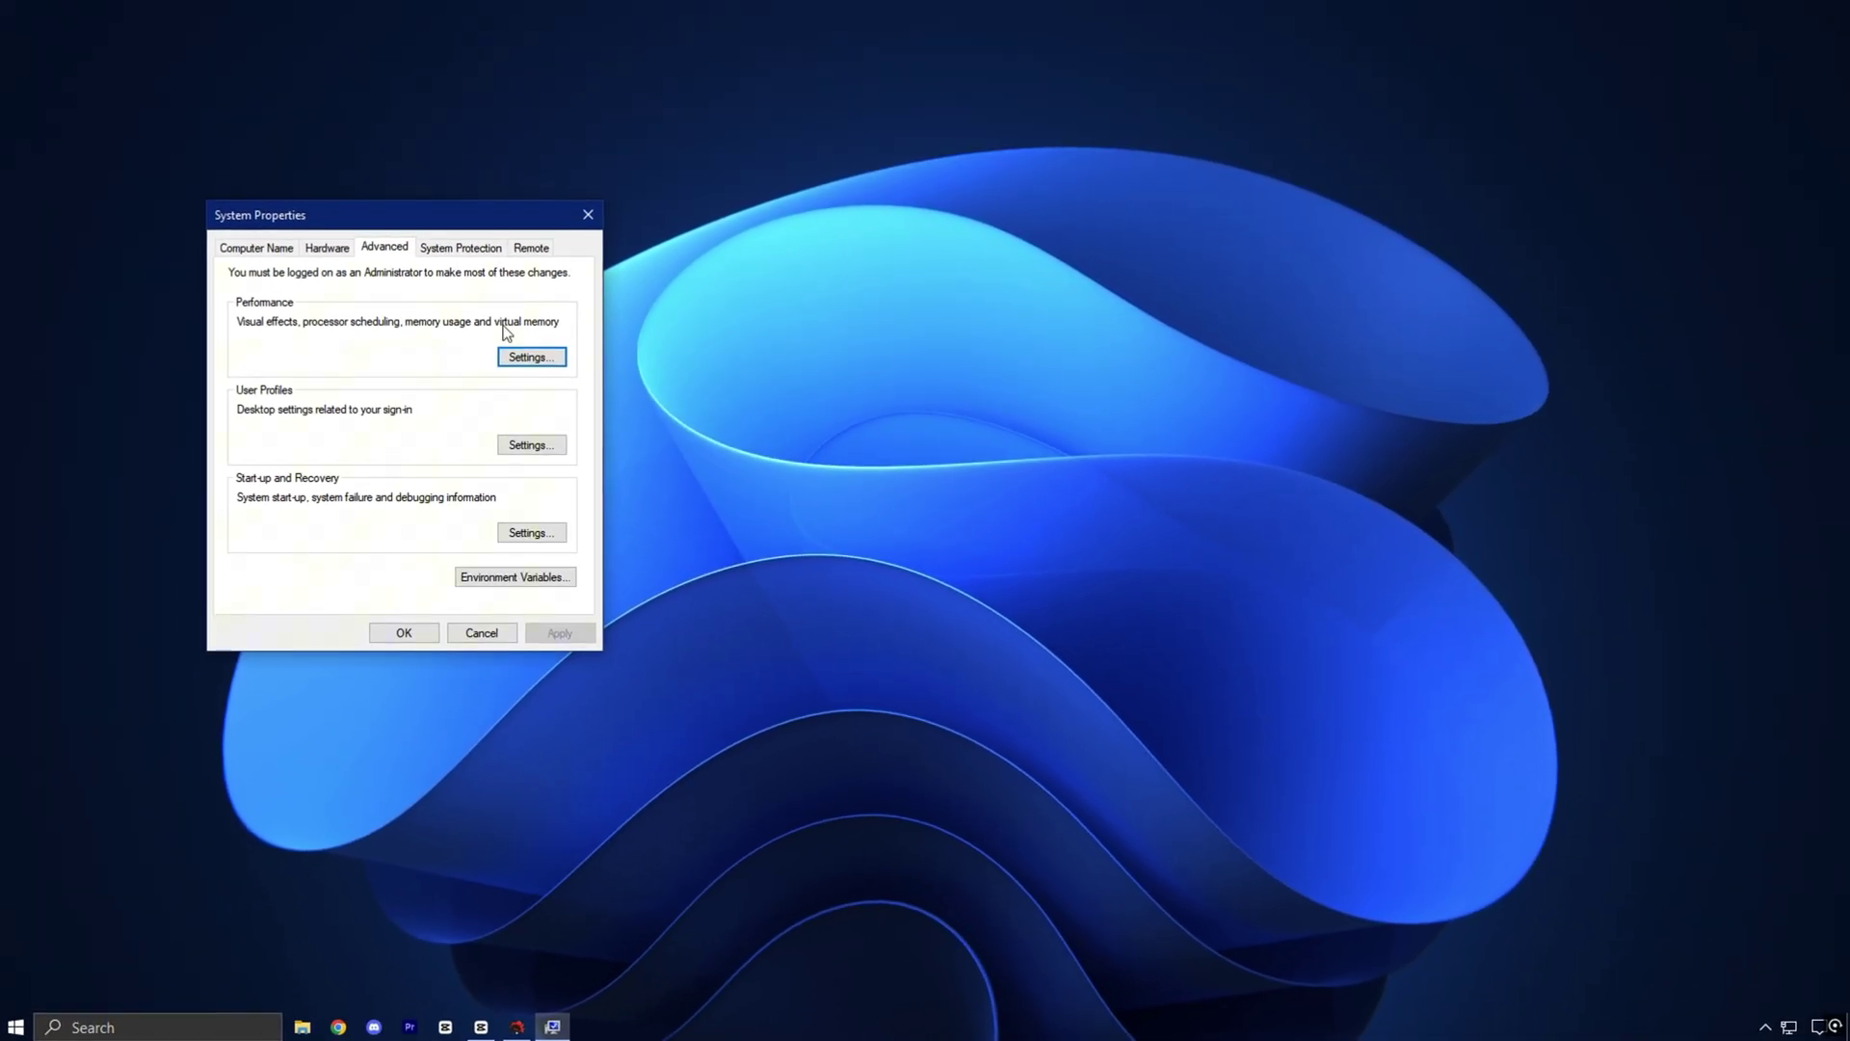
left_click_drag(392, 215, 895, 260)
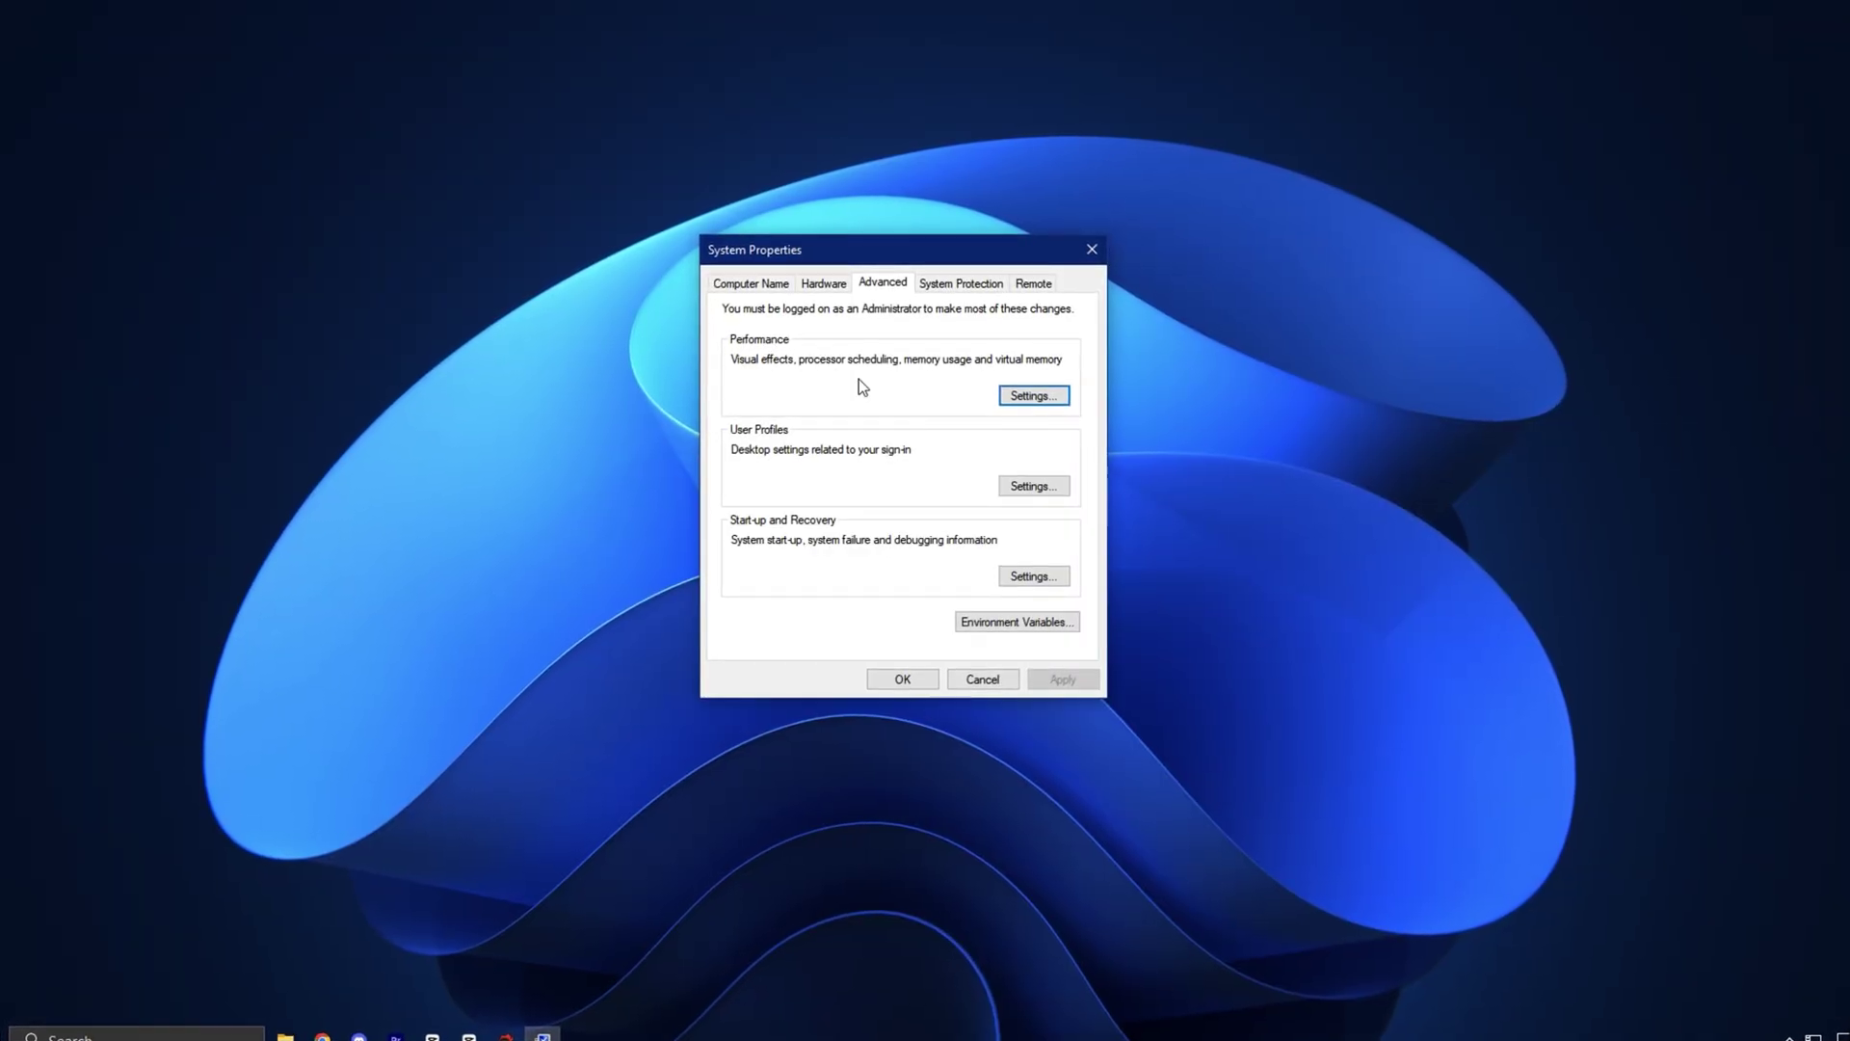
left_click(1036, 397)
left_click_drag(943, 324, 926, 240)
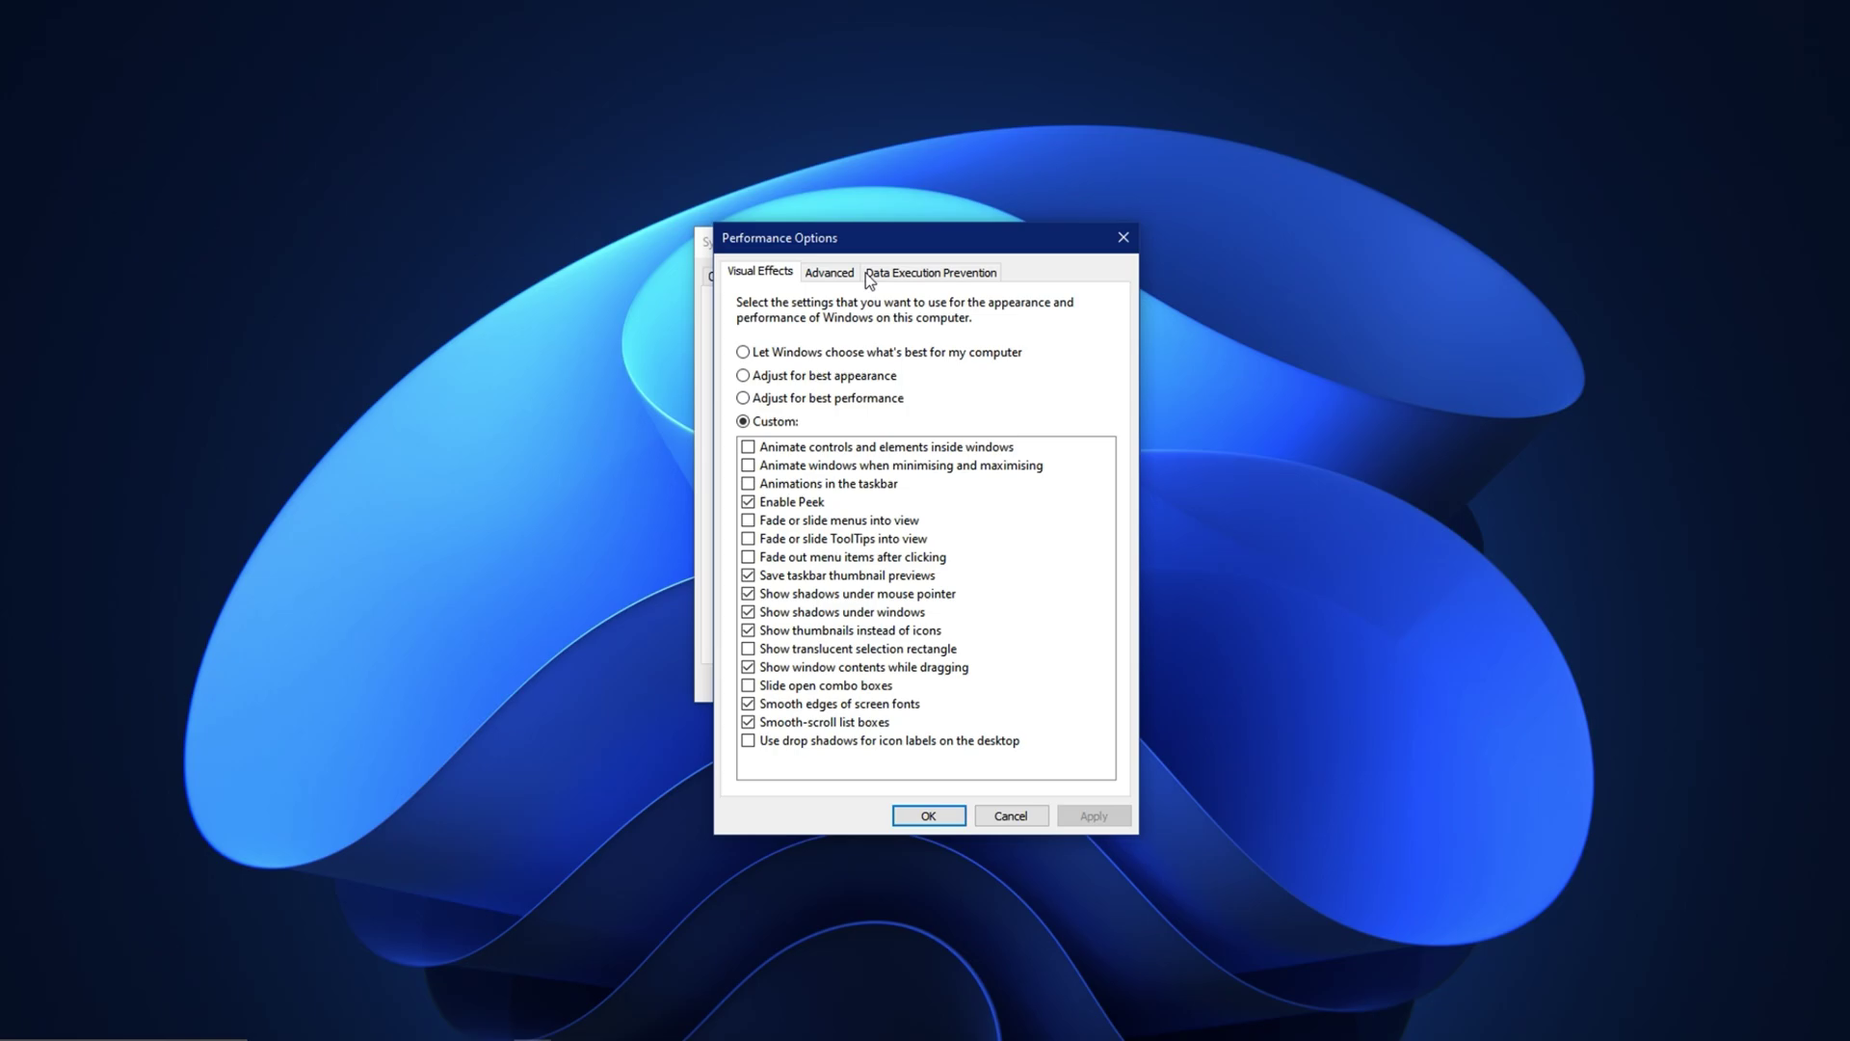
left_click(830, 274)
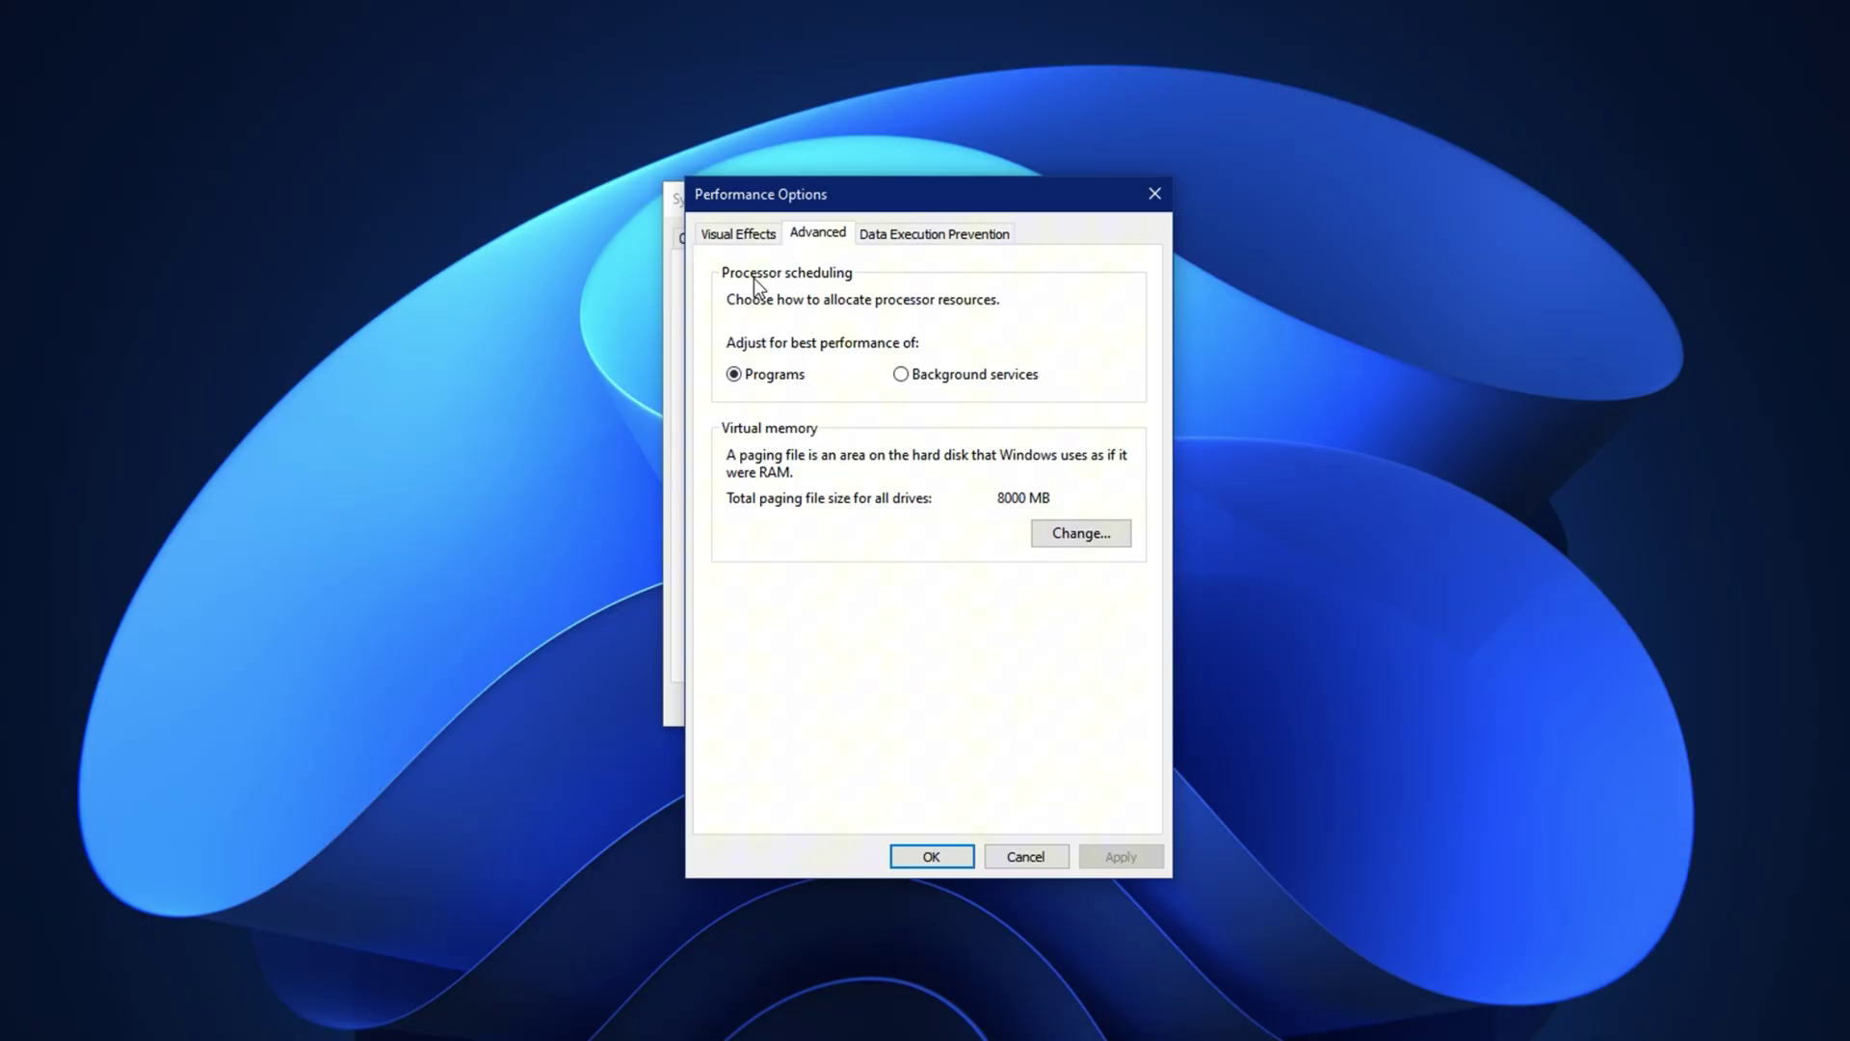
left_click(740, 234)
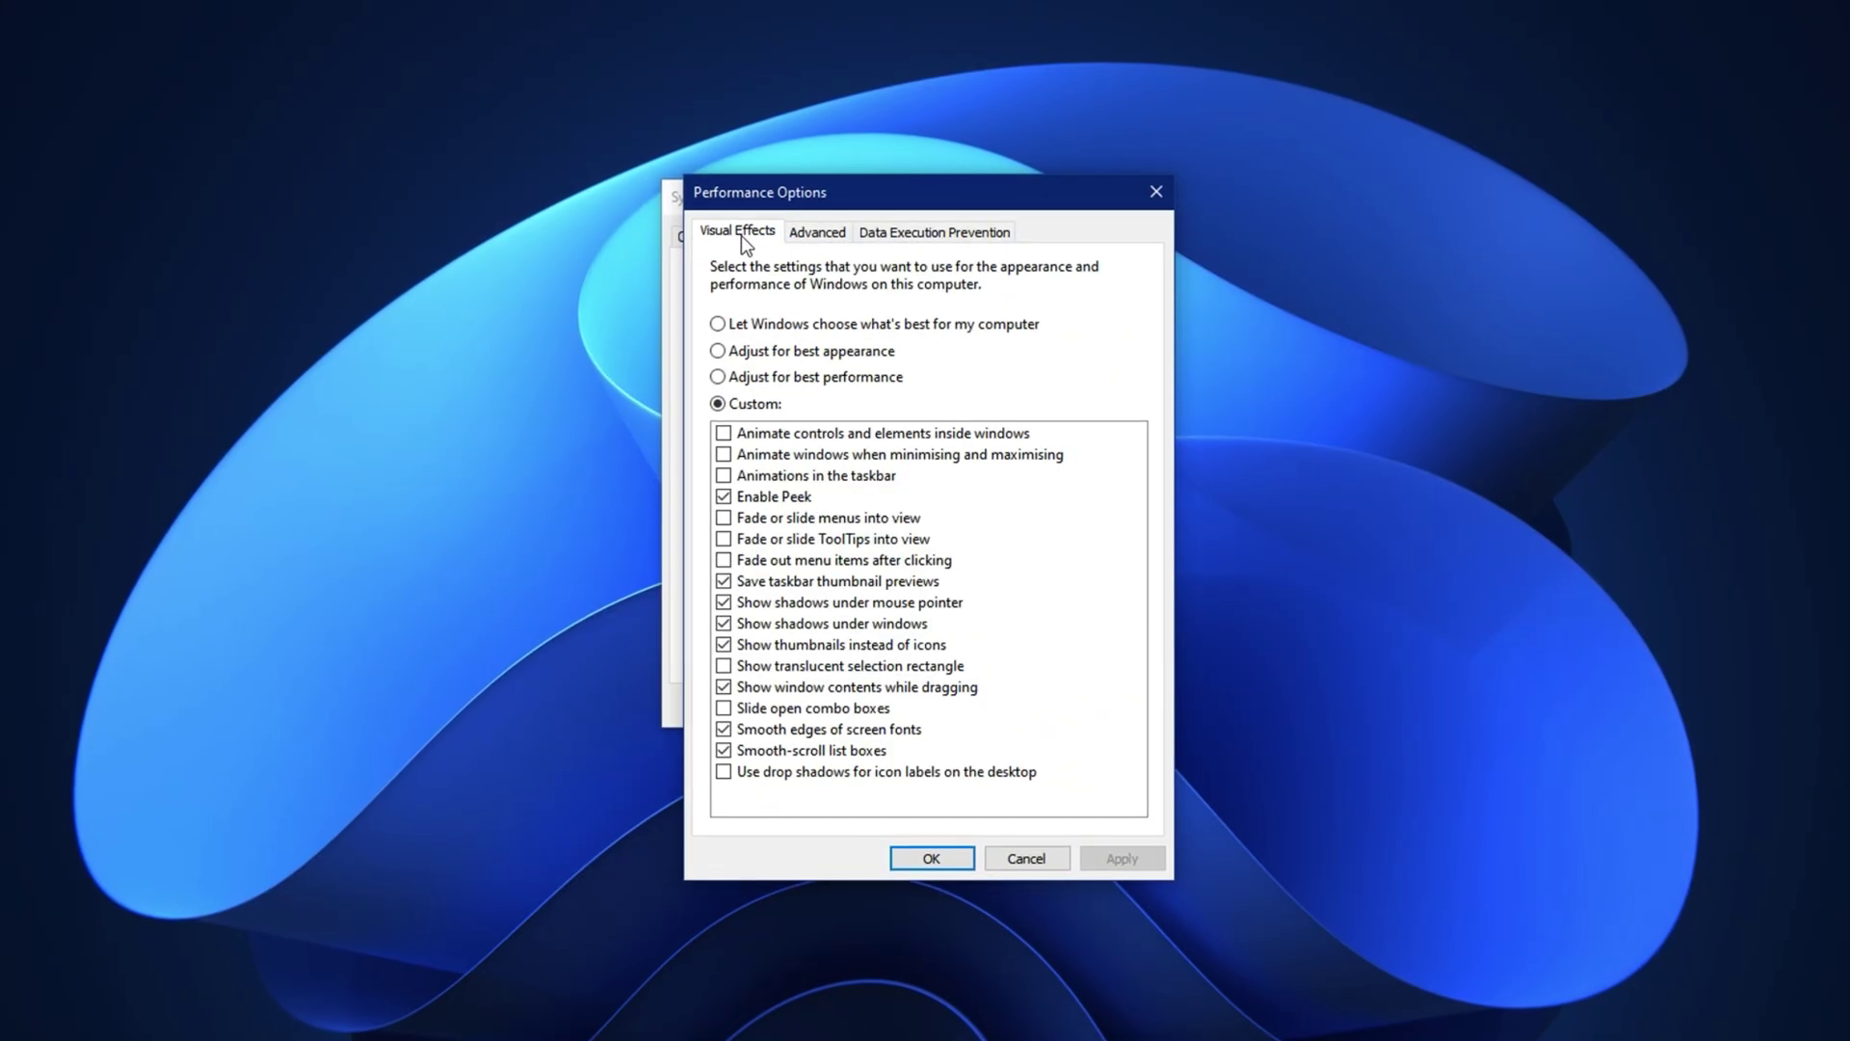
Step: Choose Adjust for best performance, then re-enable Animate windows, thumbnails instead of icons and smooth font edges
left_click(829, 374)
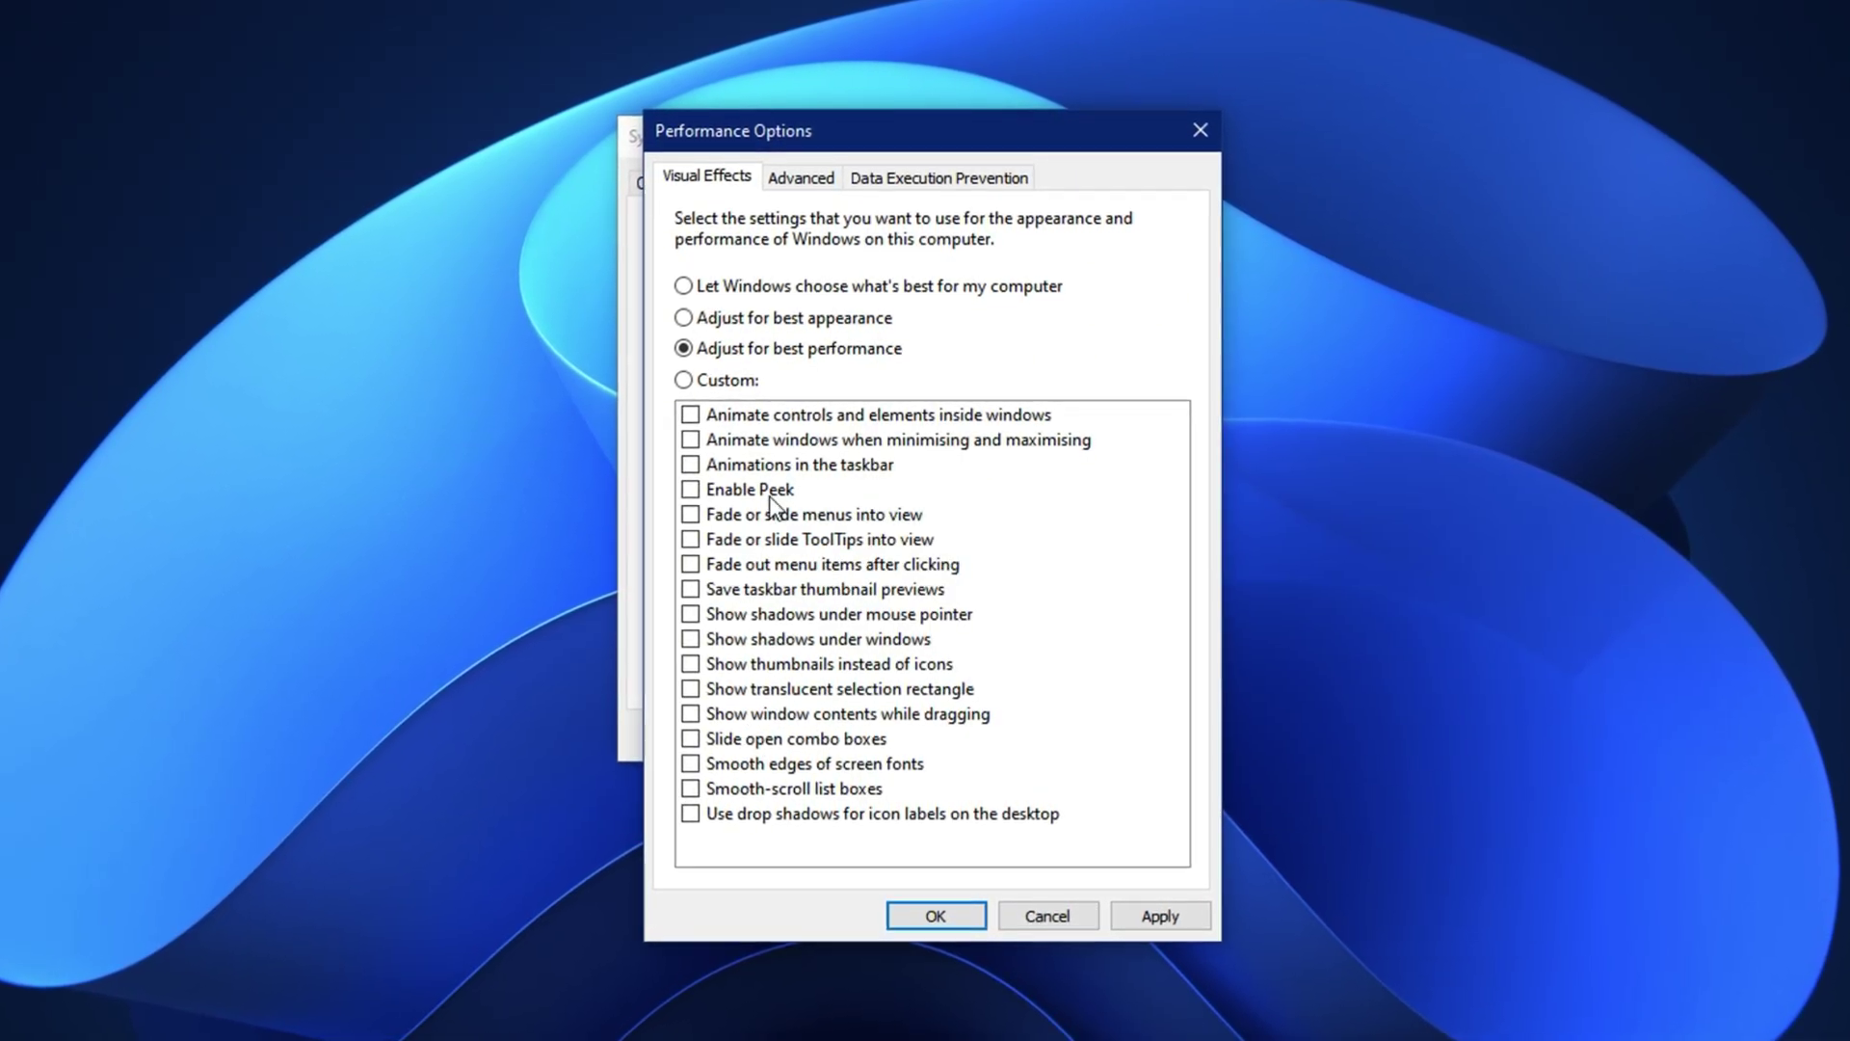
left_click(704, 442)
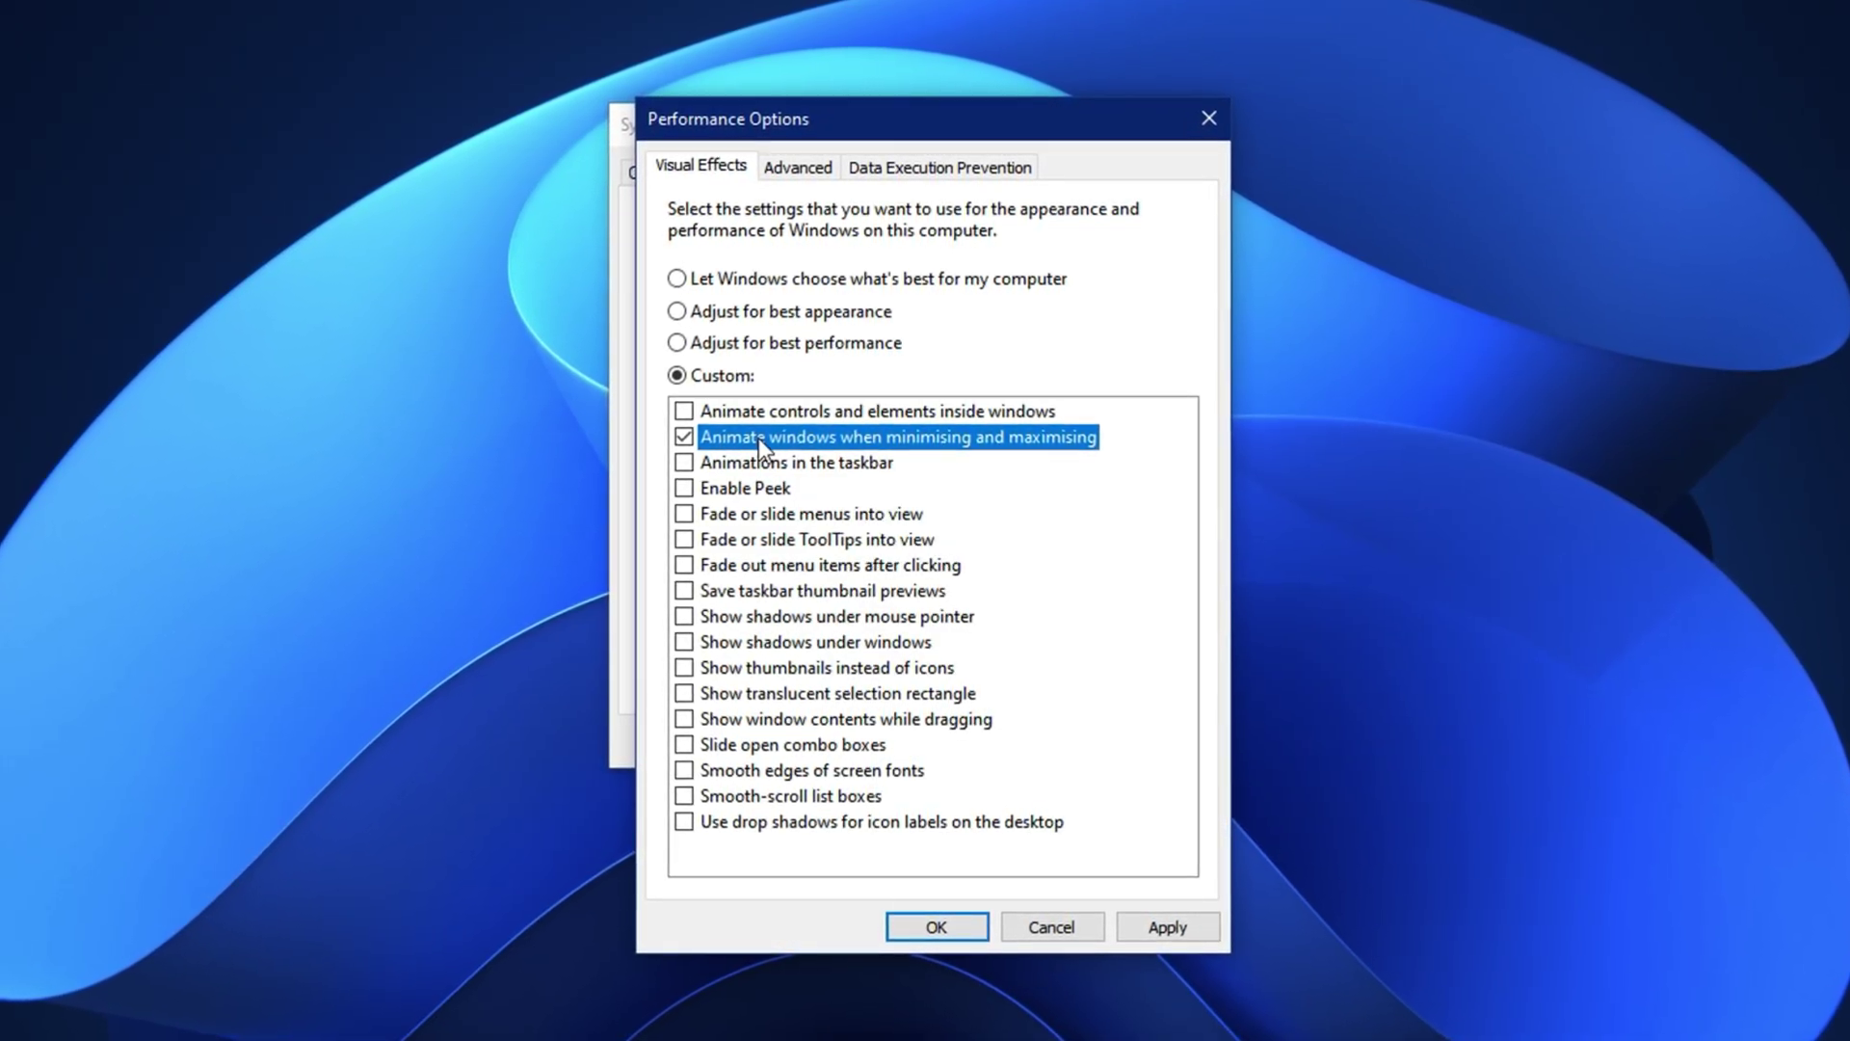
left_click(794, 669)
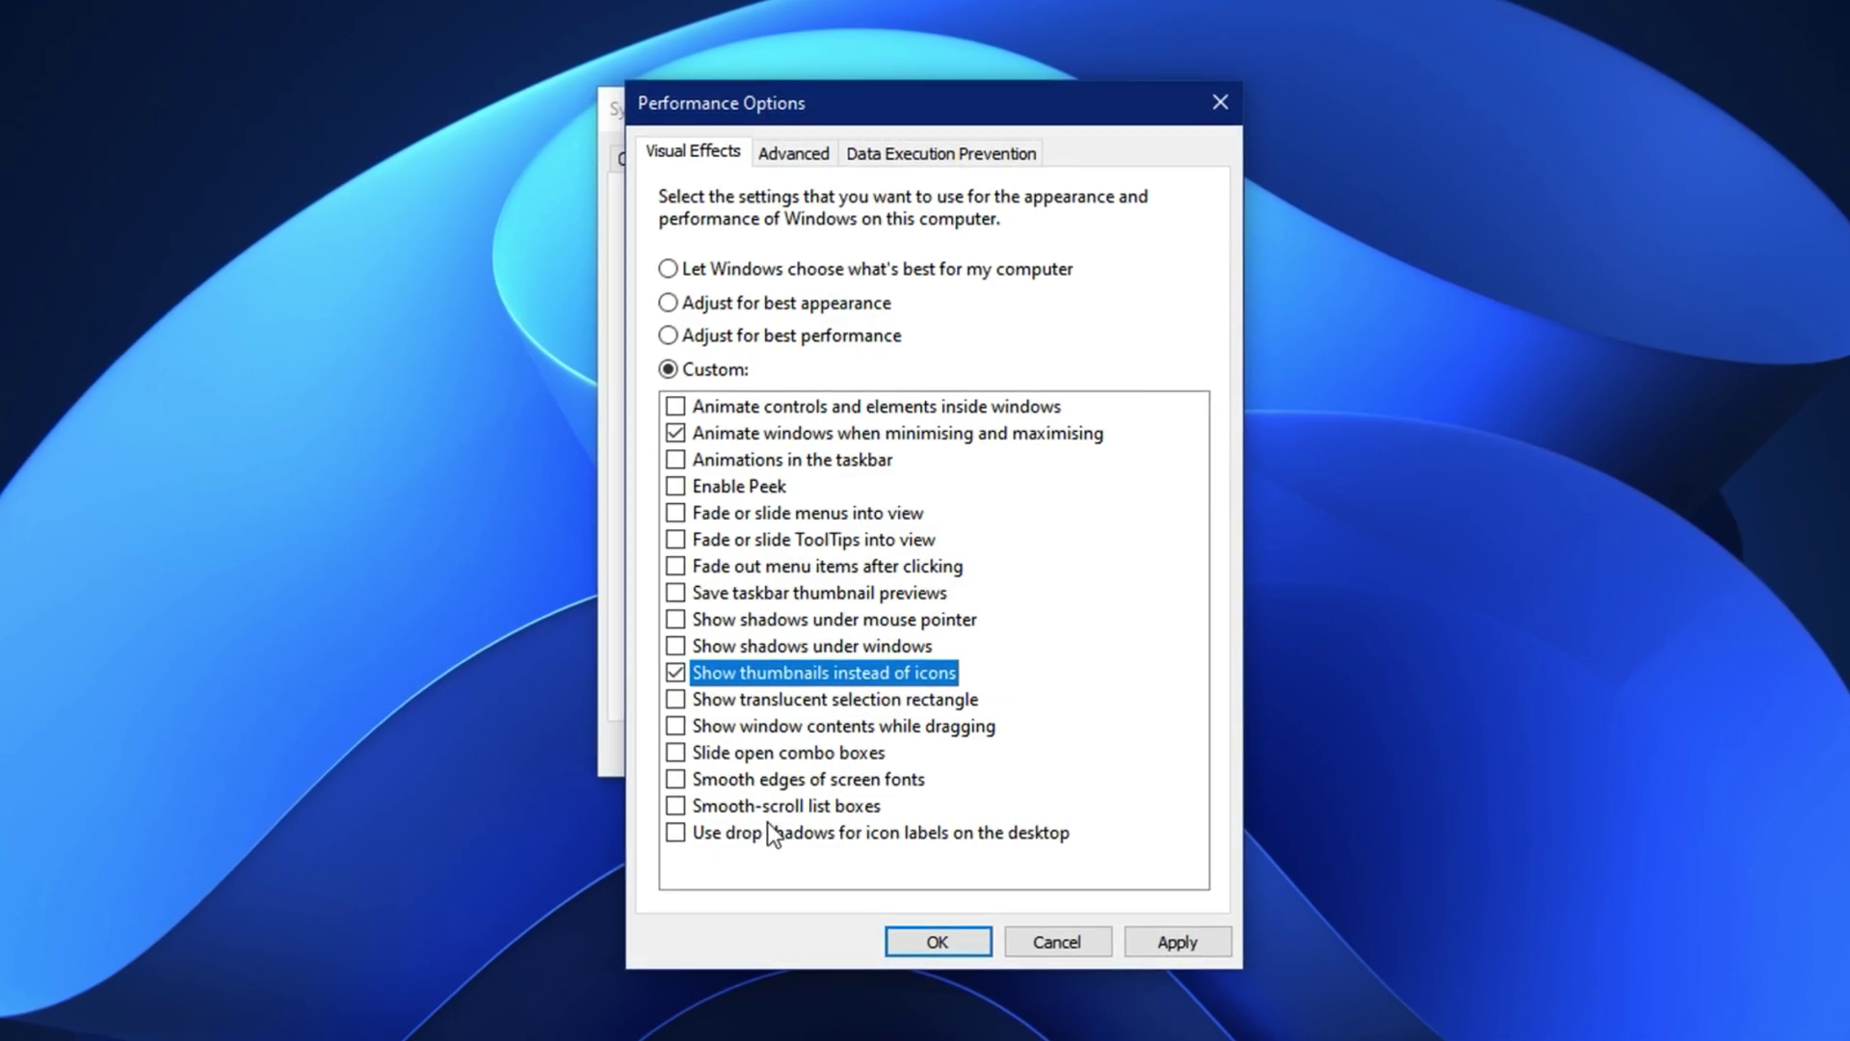
left_click(723, 777)
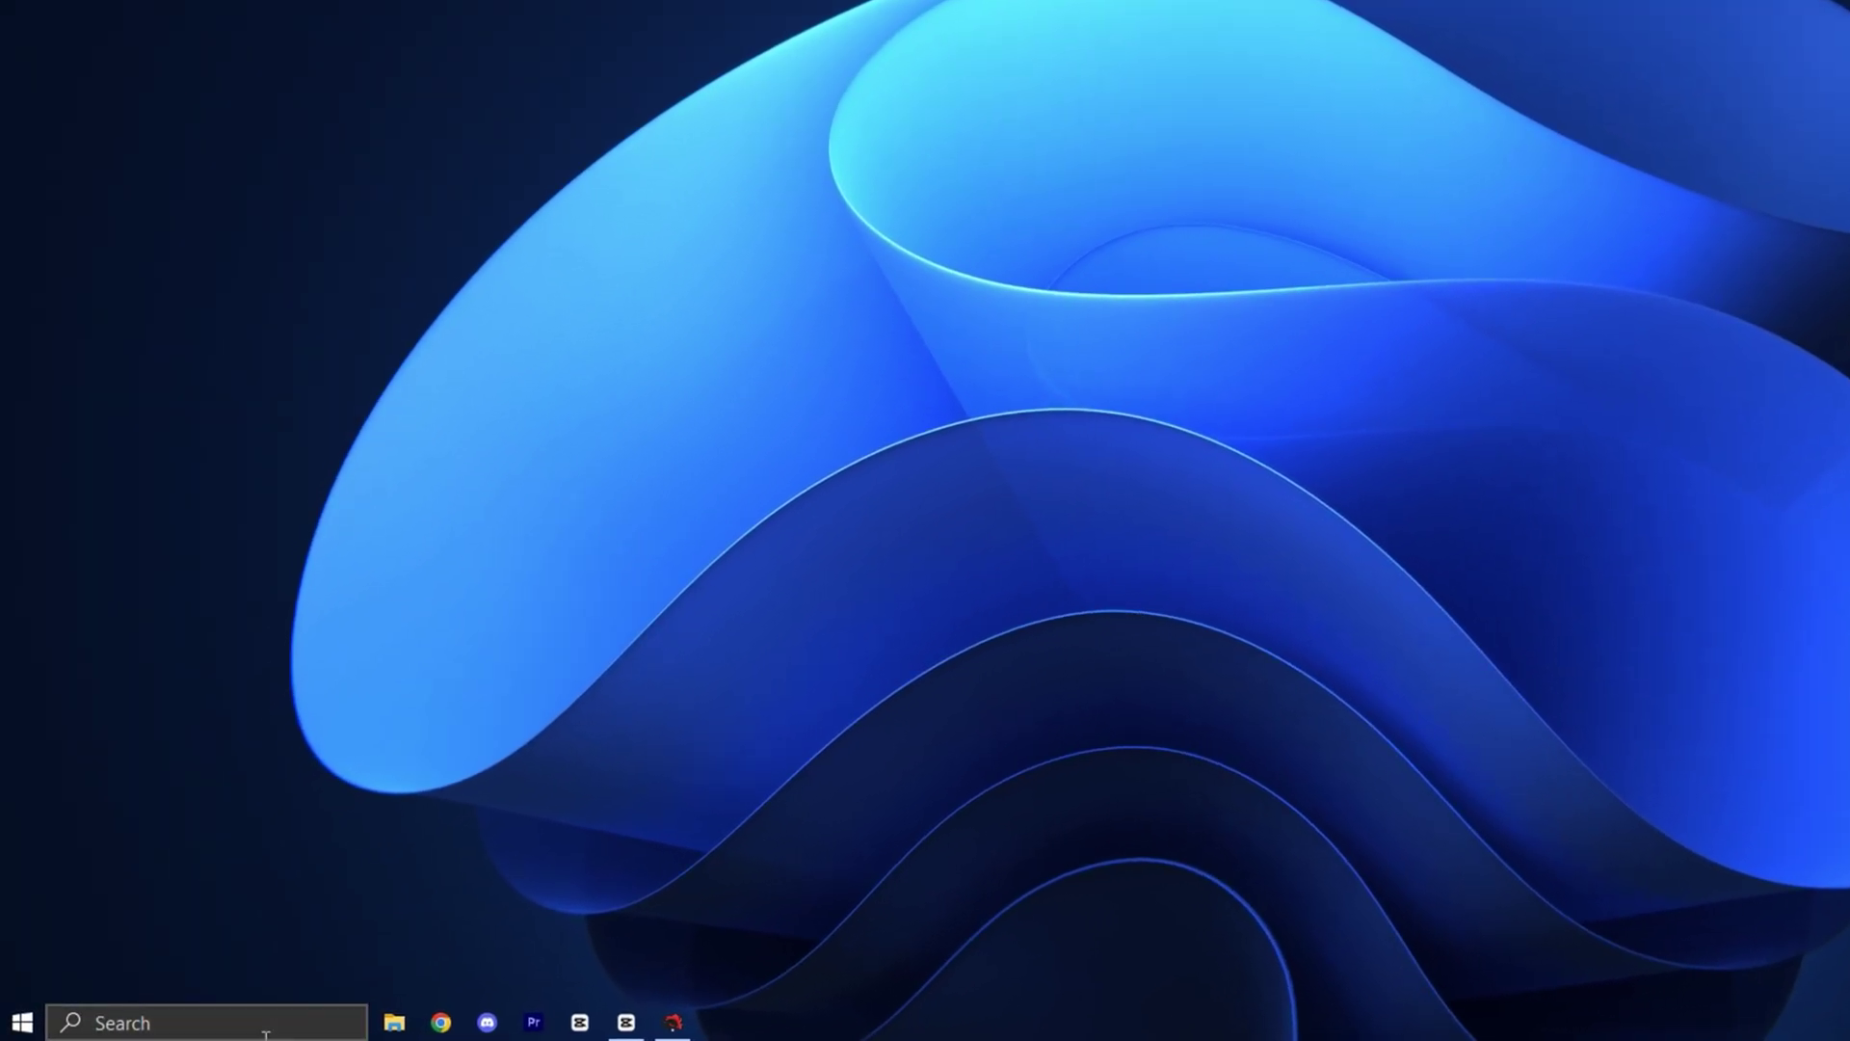
Step: Search 'core' from the taskbar and open the Core isolation settings
left_click(231, 1029)
type("core")
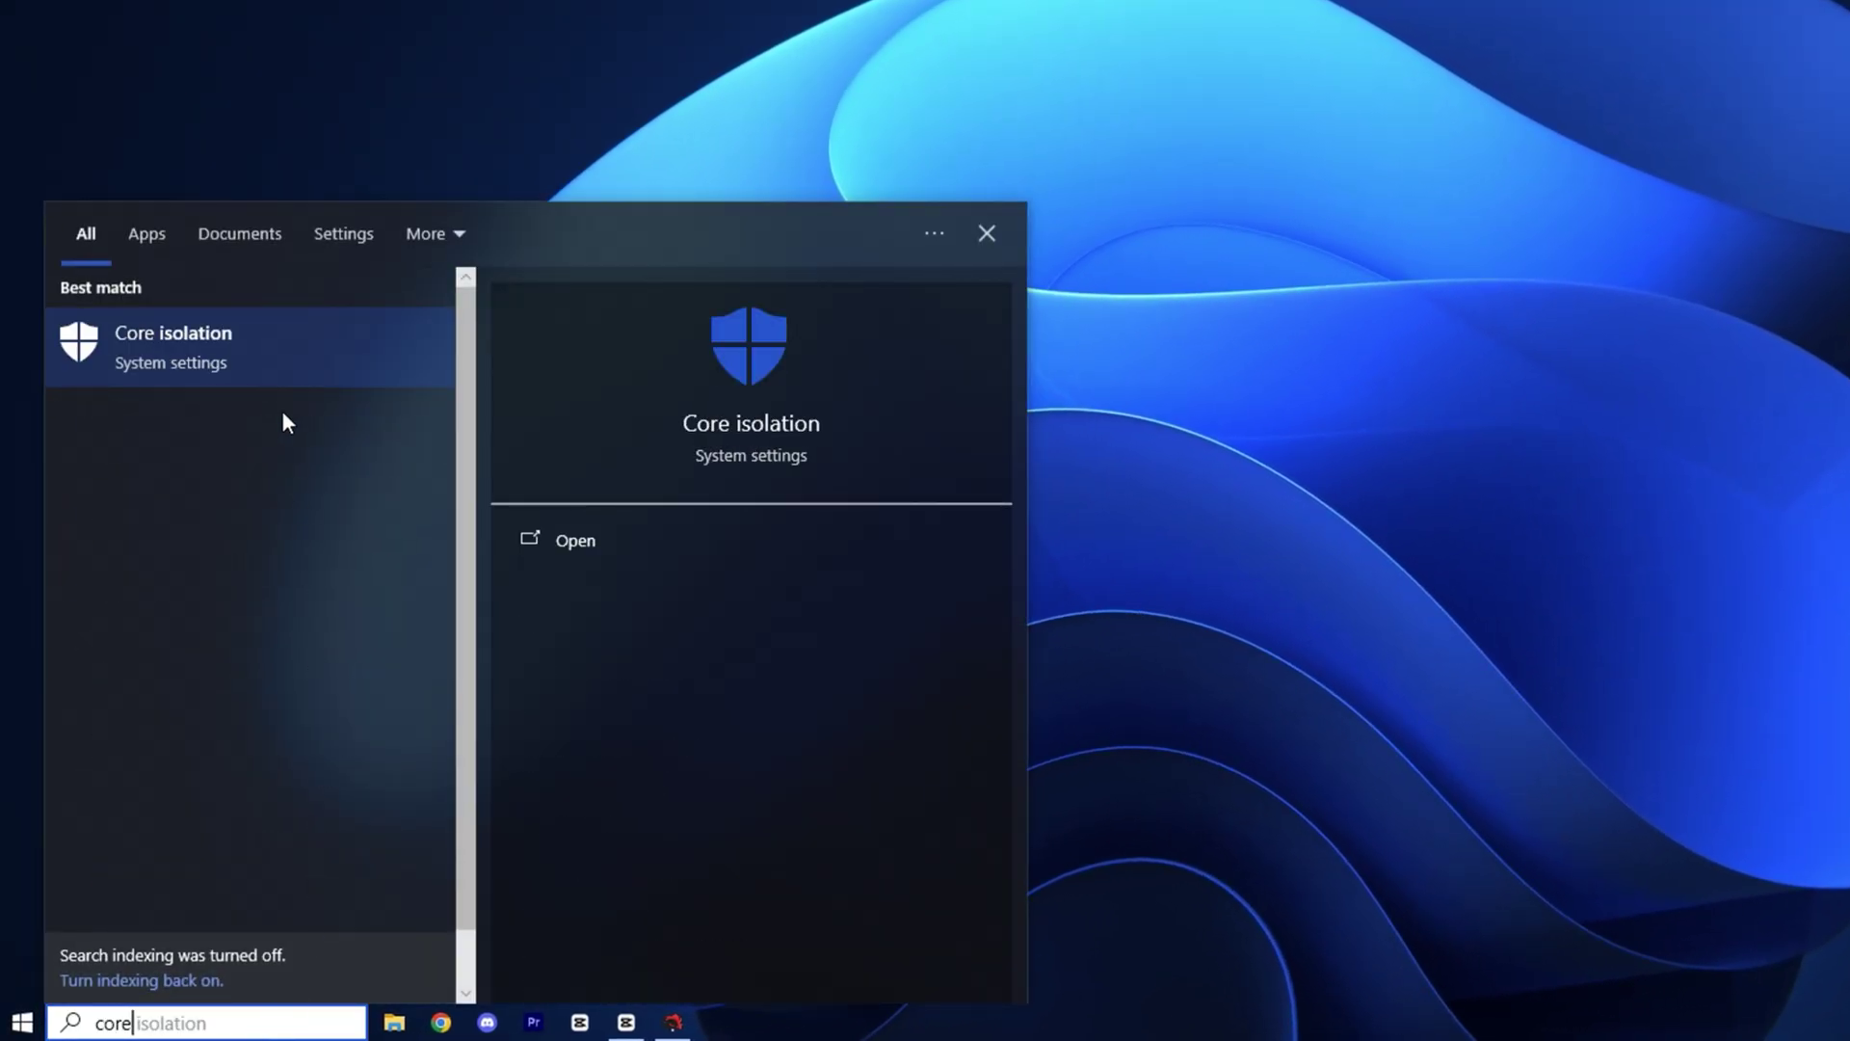
left_click(274, 367)
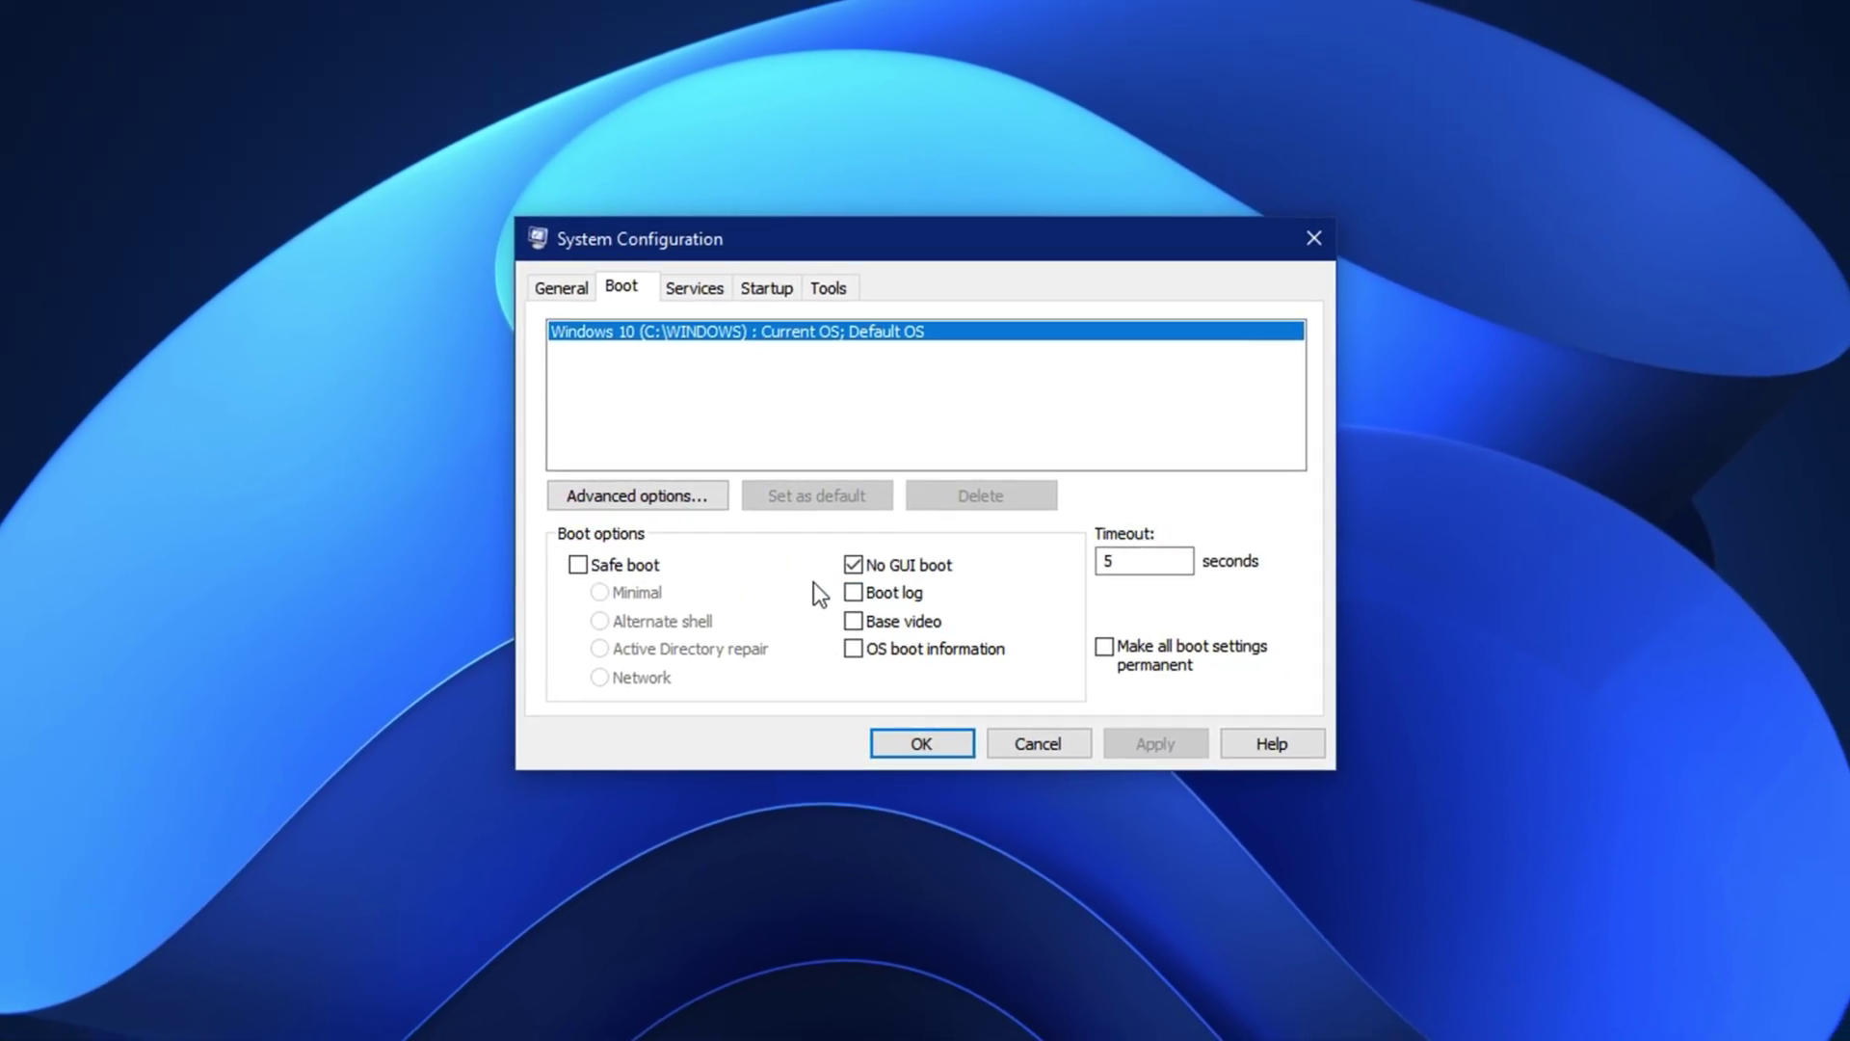
key("alt+f")
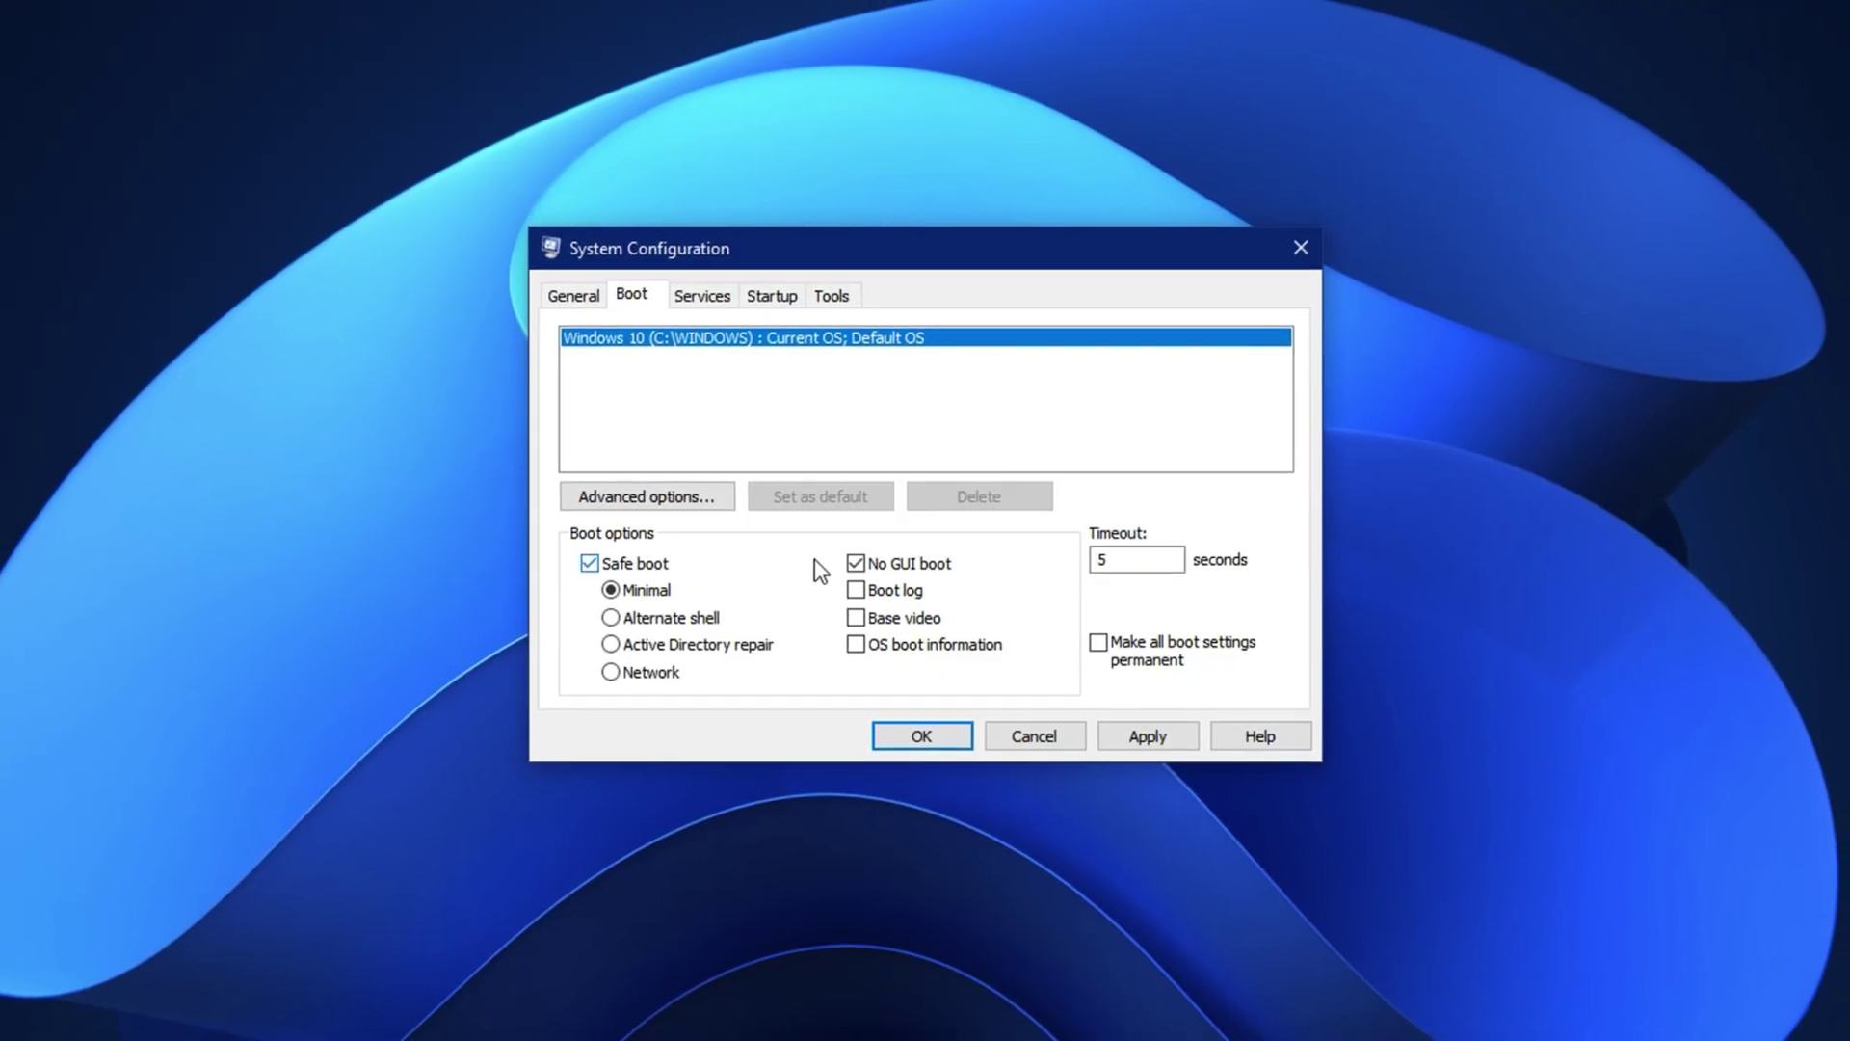
key("alt+f")
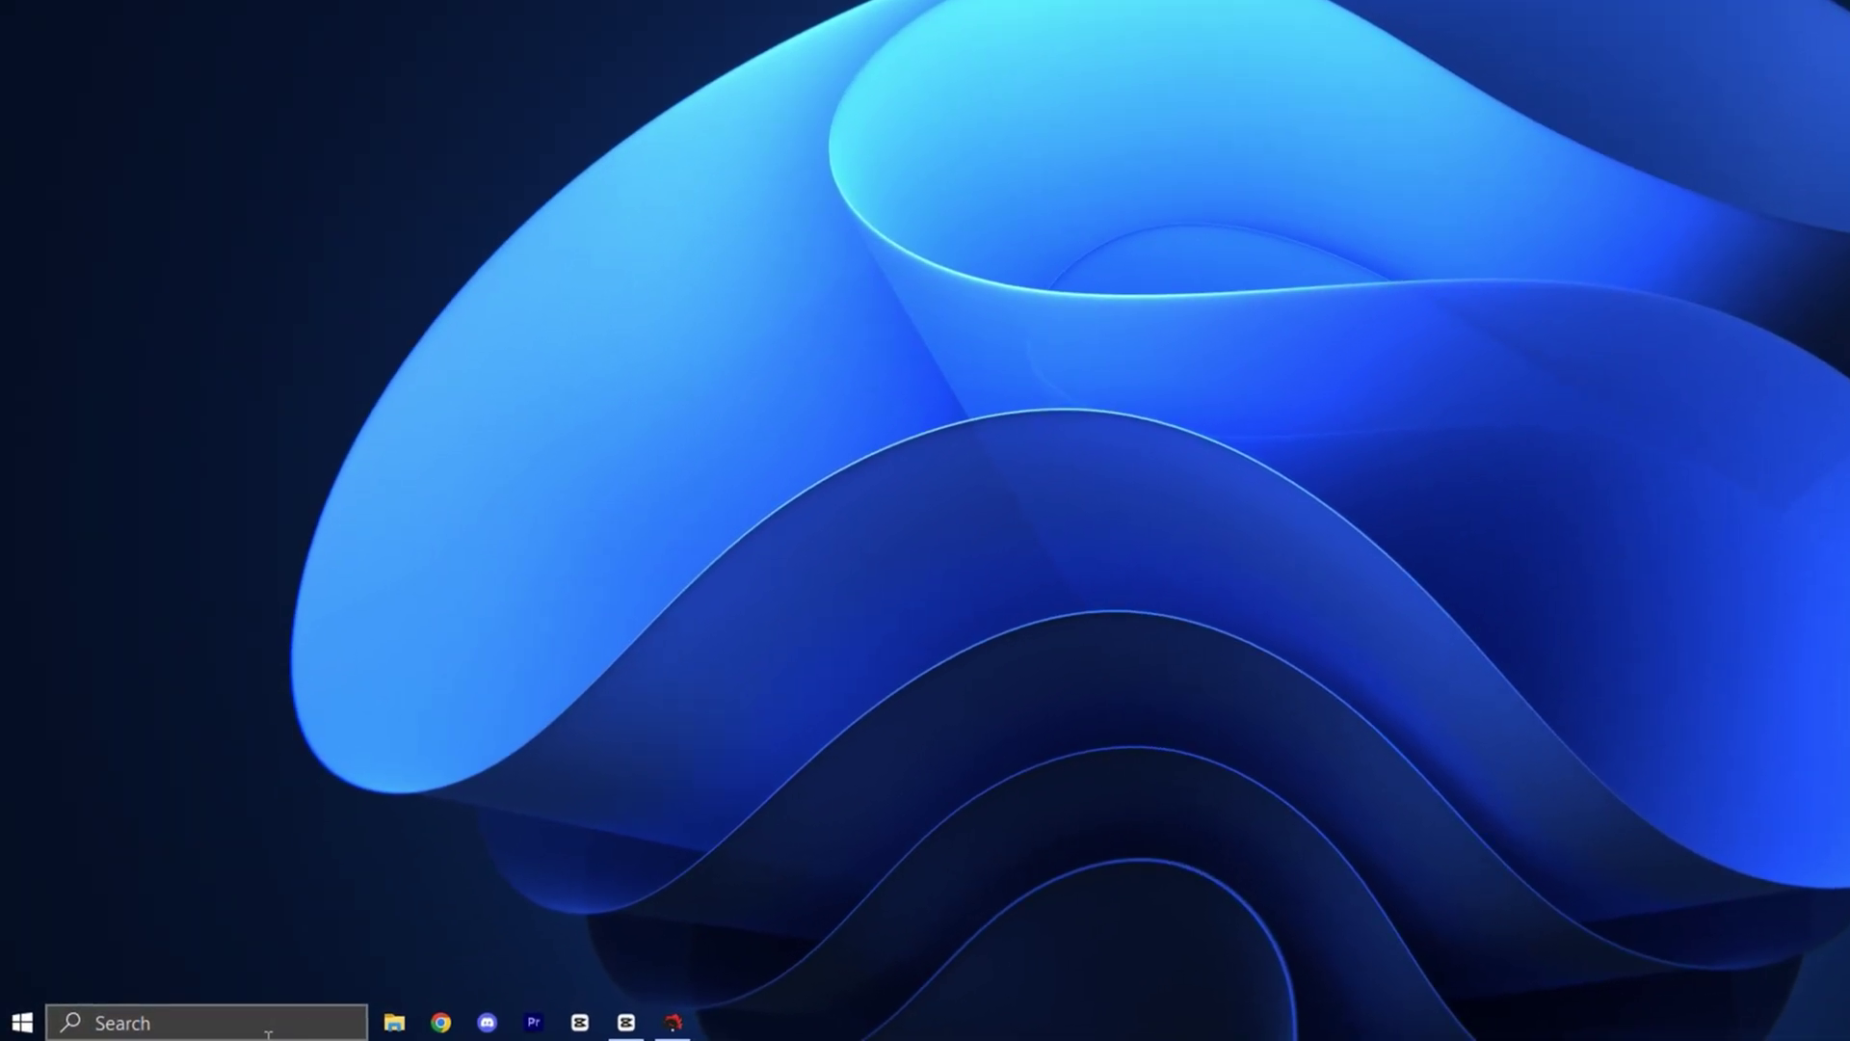
Step: Find System Configuration through search and go to its Boot tab
key("super+s")
type("sy")
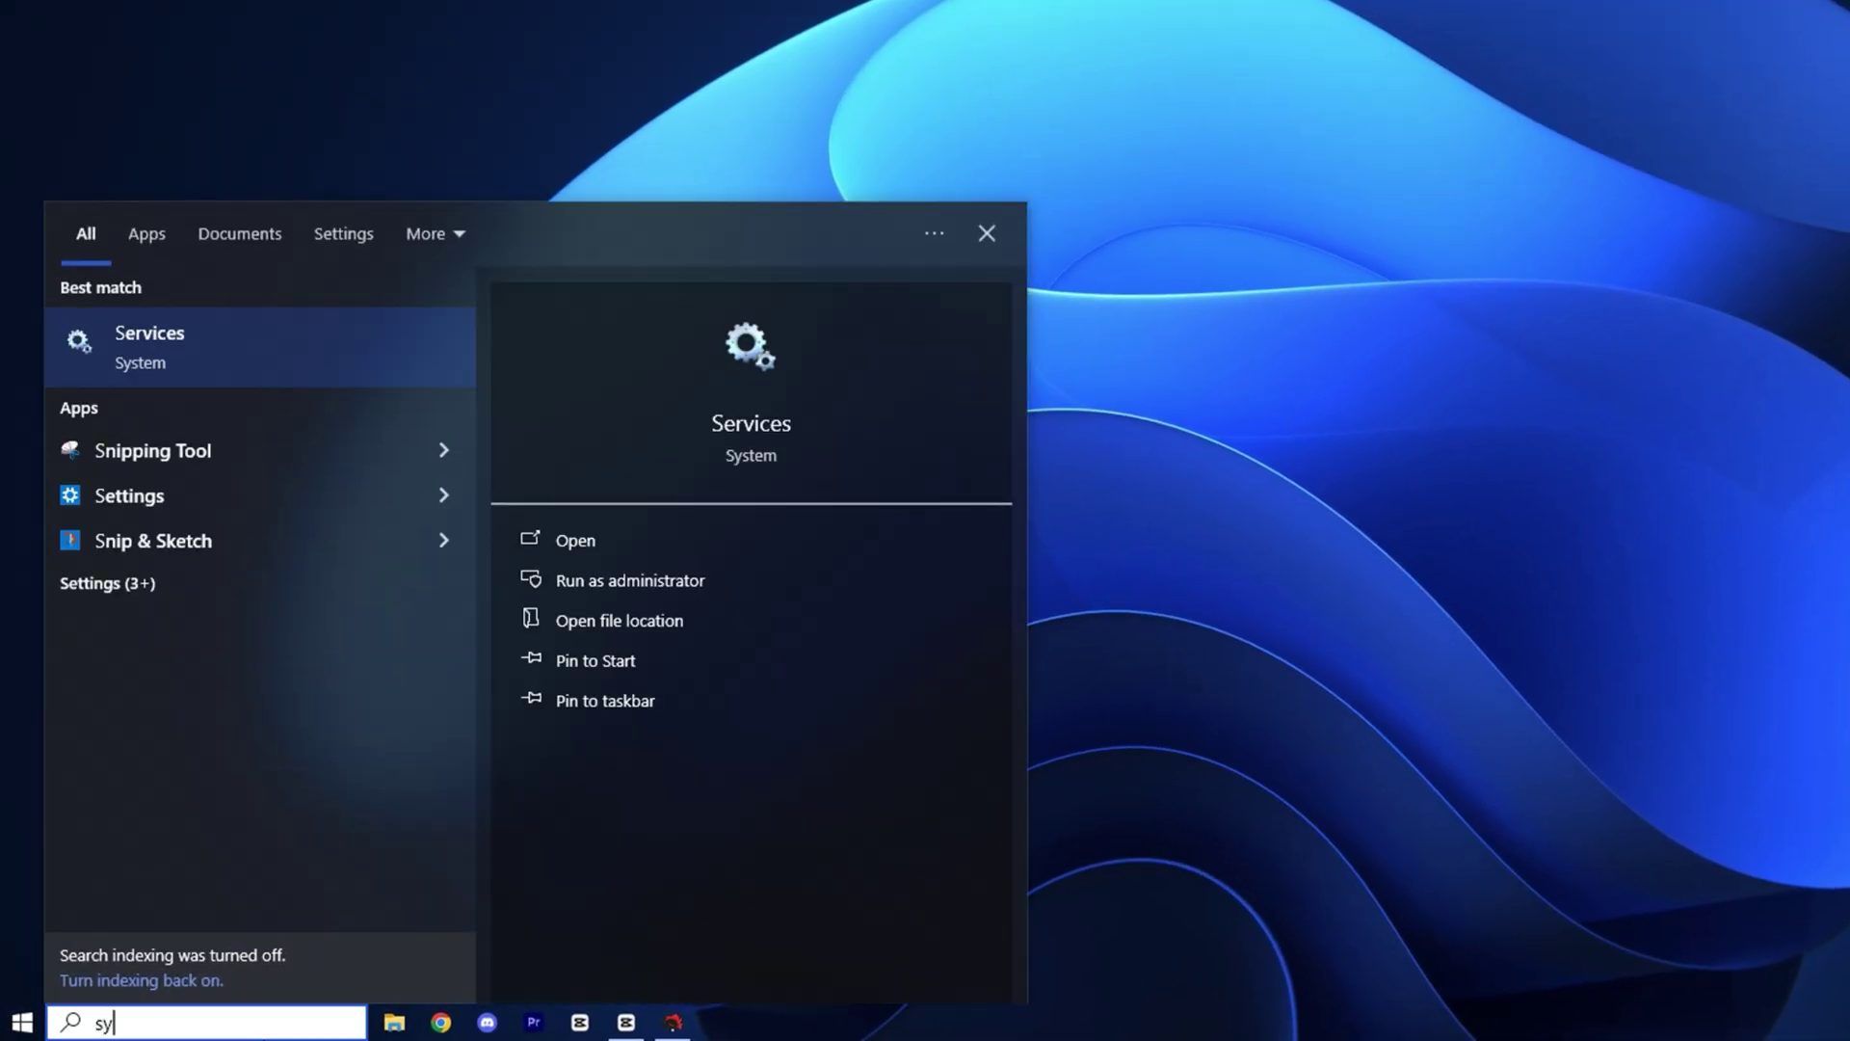
type("stem c")
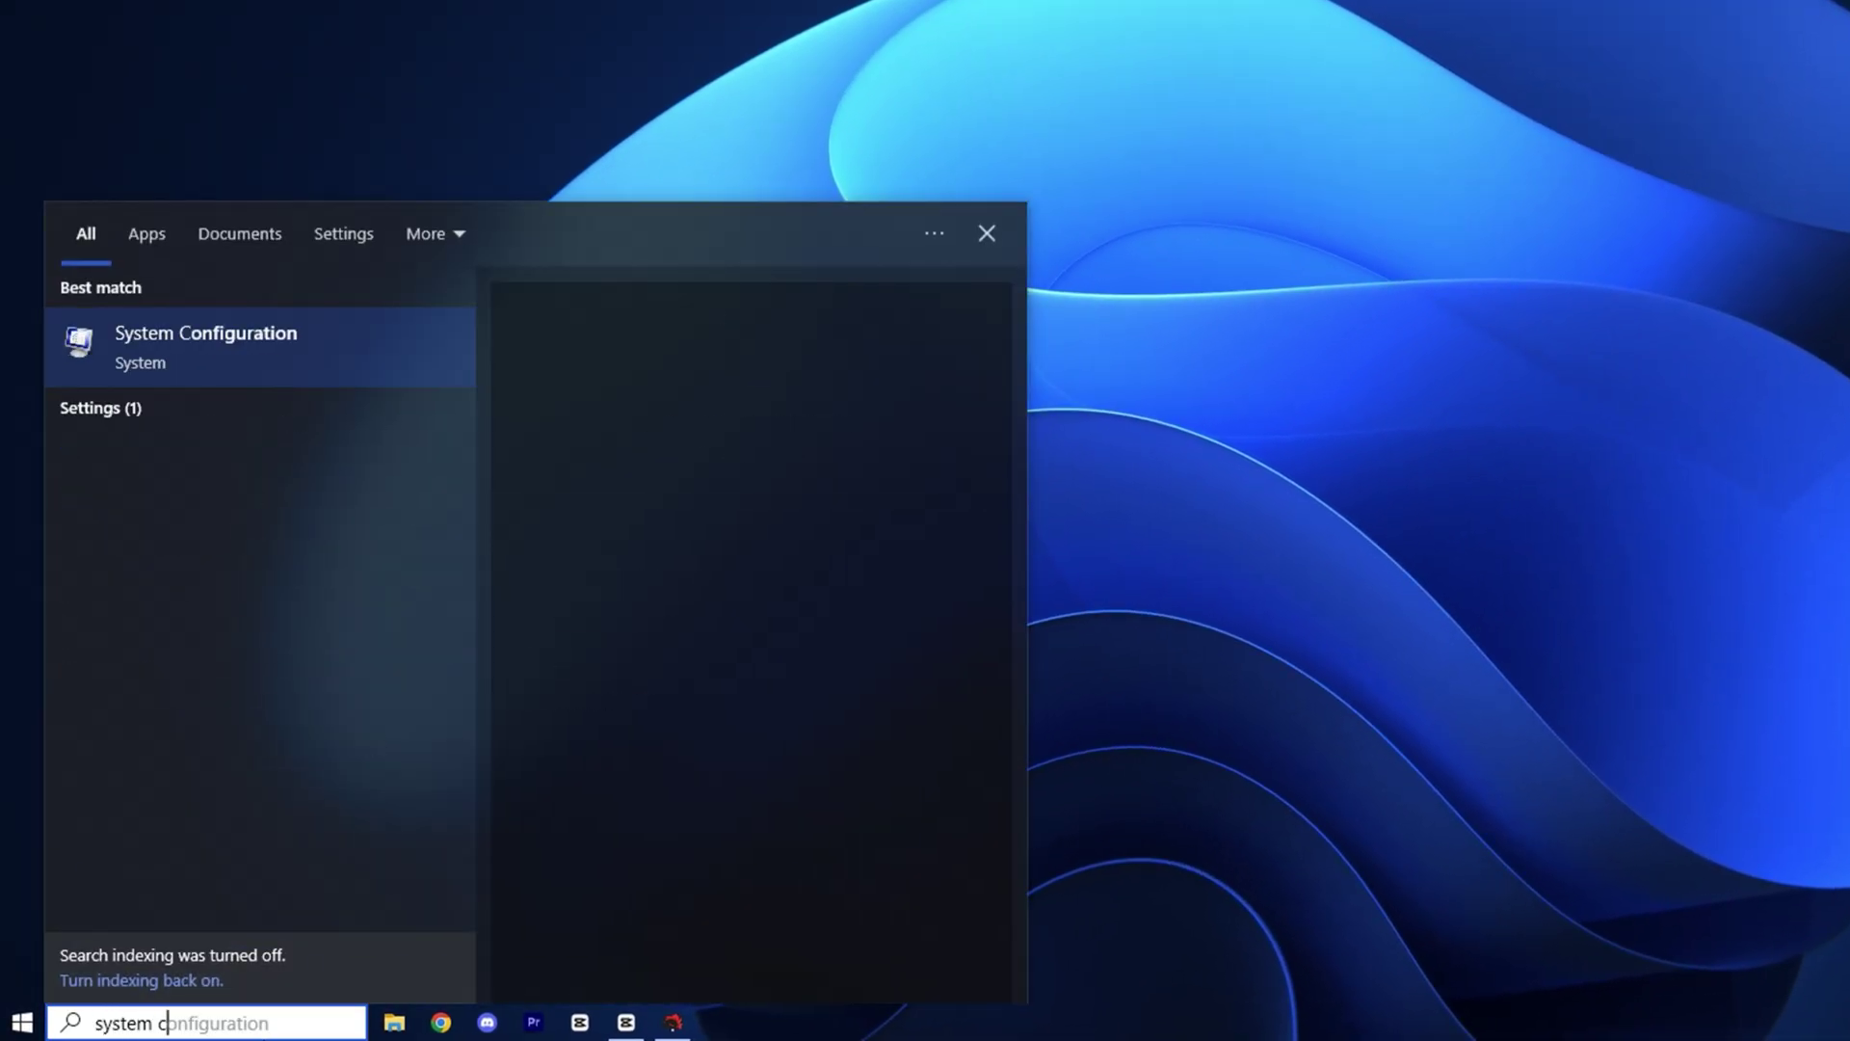
left_click(302, 335)
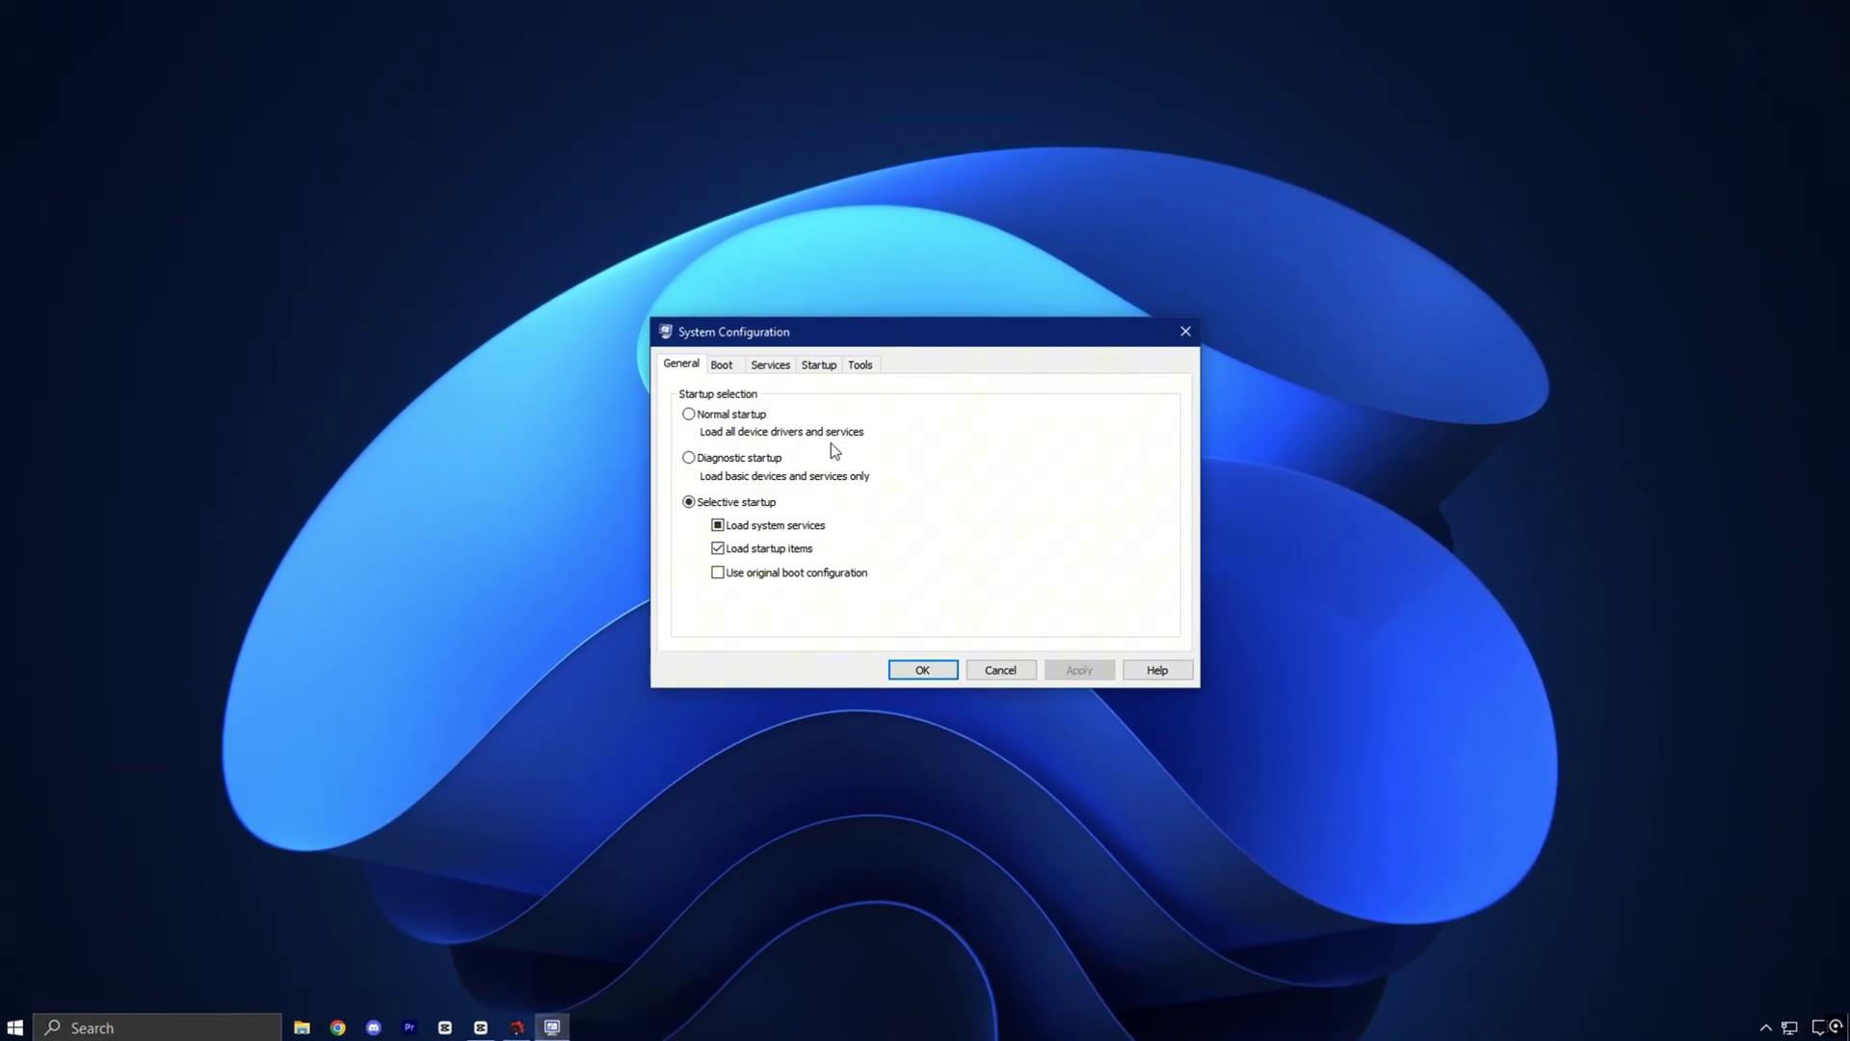
left_click(716, 366)
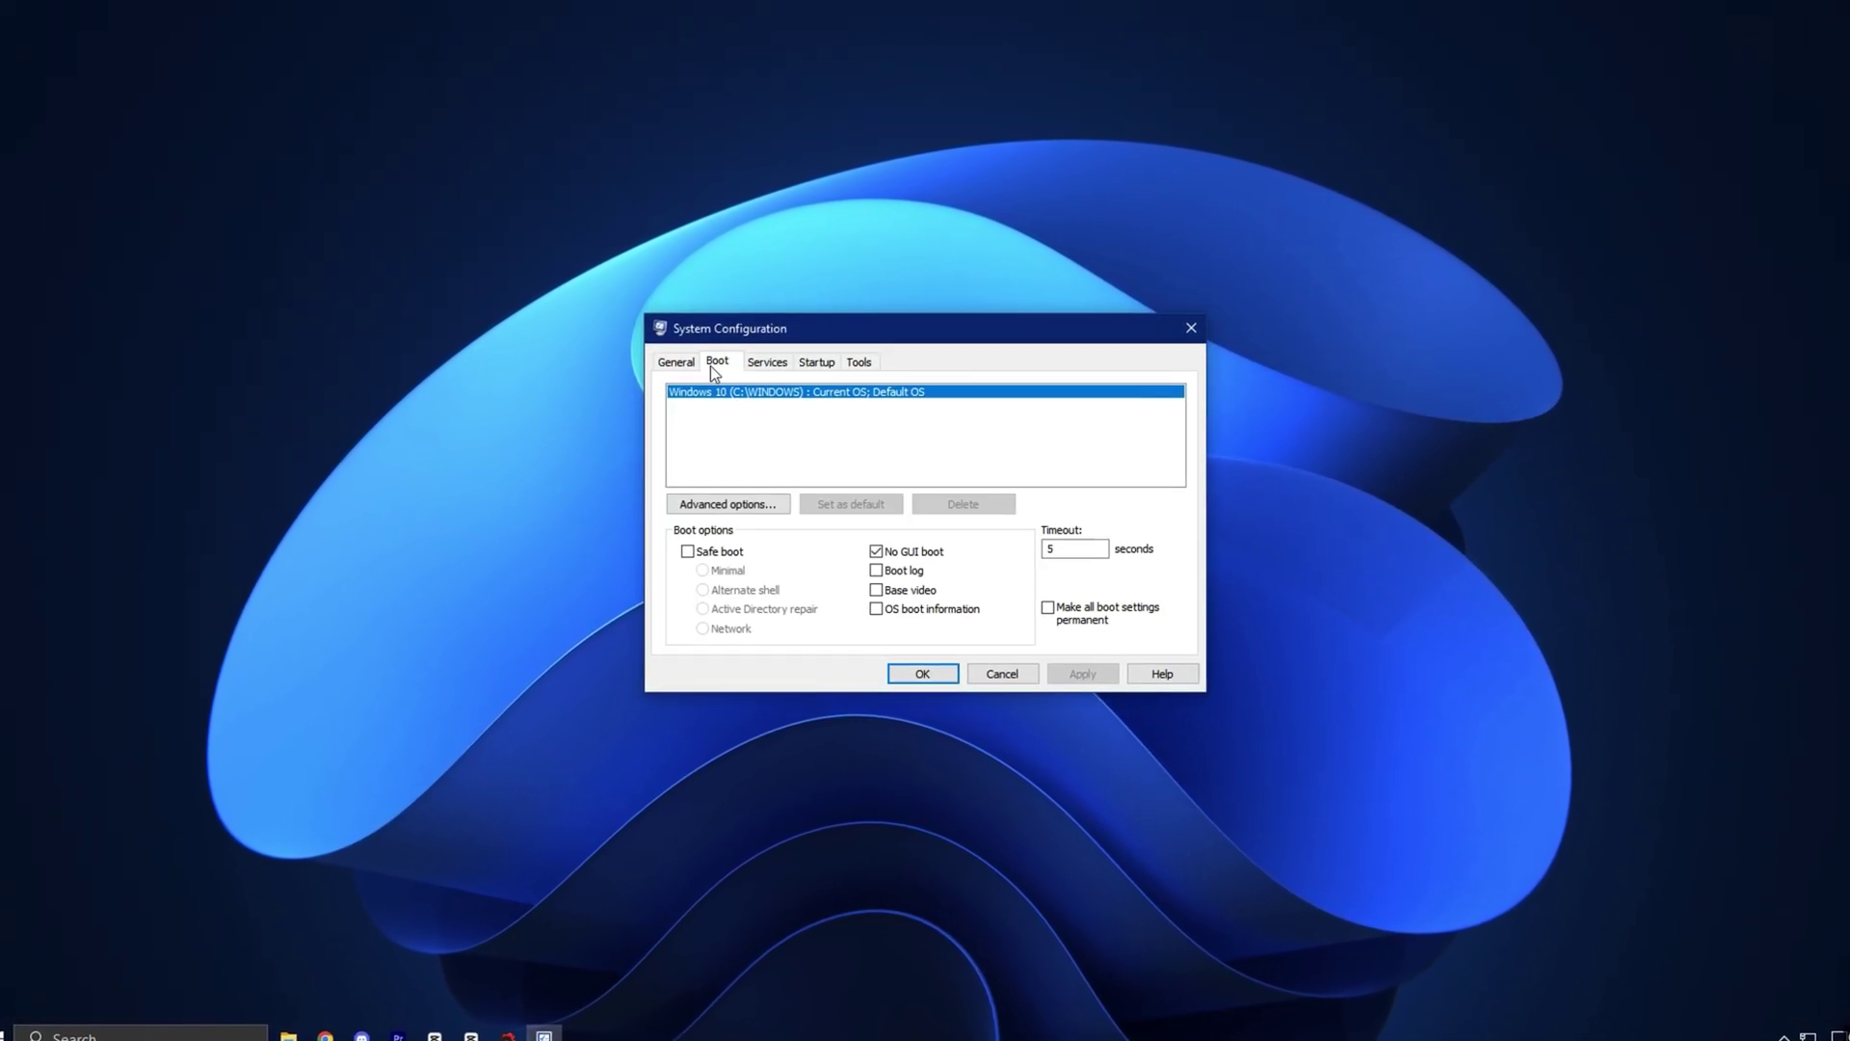
Step: In Advanced boot options, set Number of processors to 8 with Debug left off, and confirm
left_click(703, 510)
left_click(872, 433)
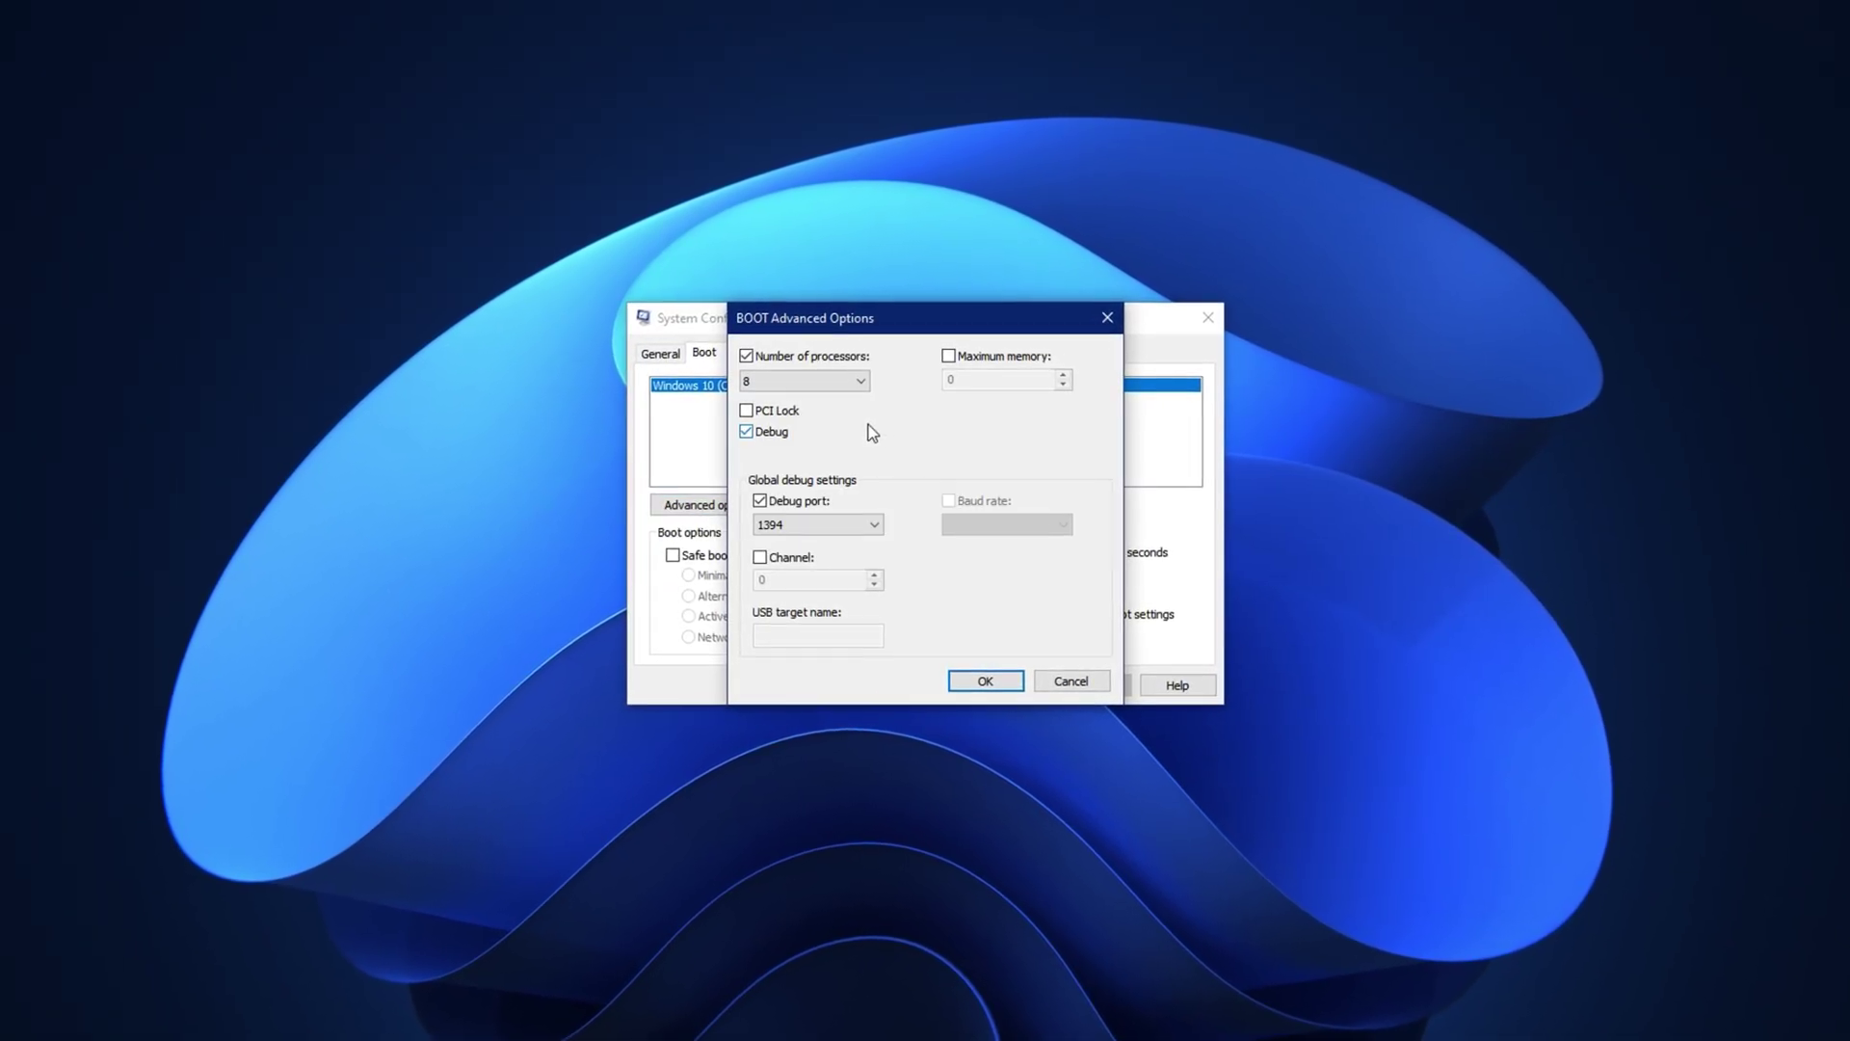
left_click(747, 432)
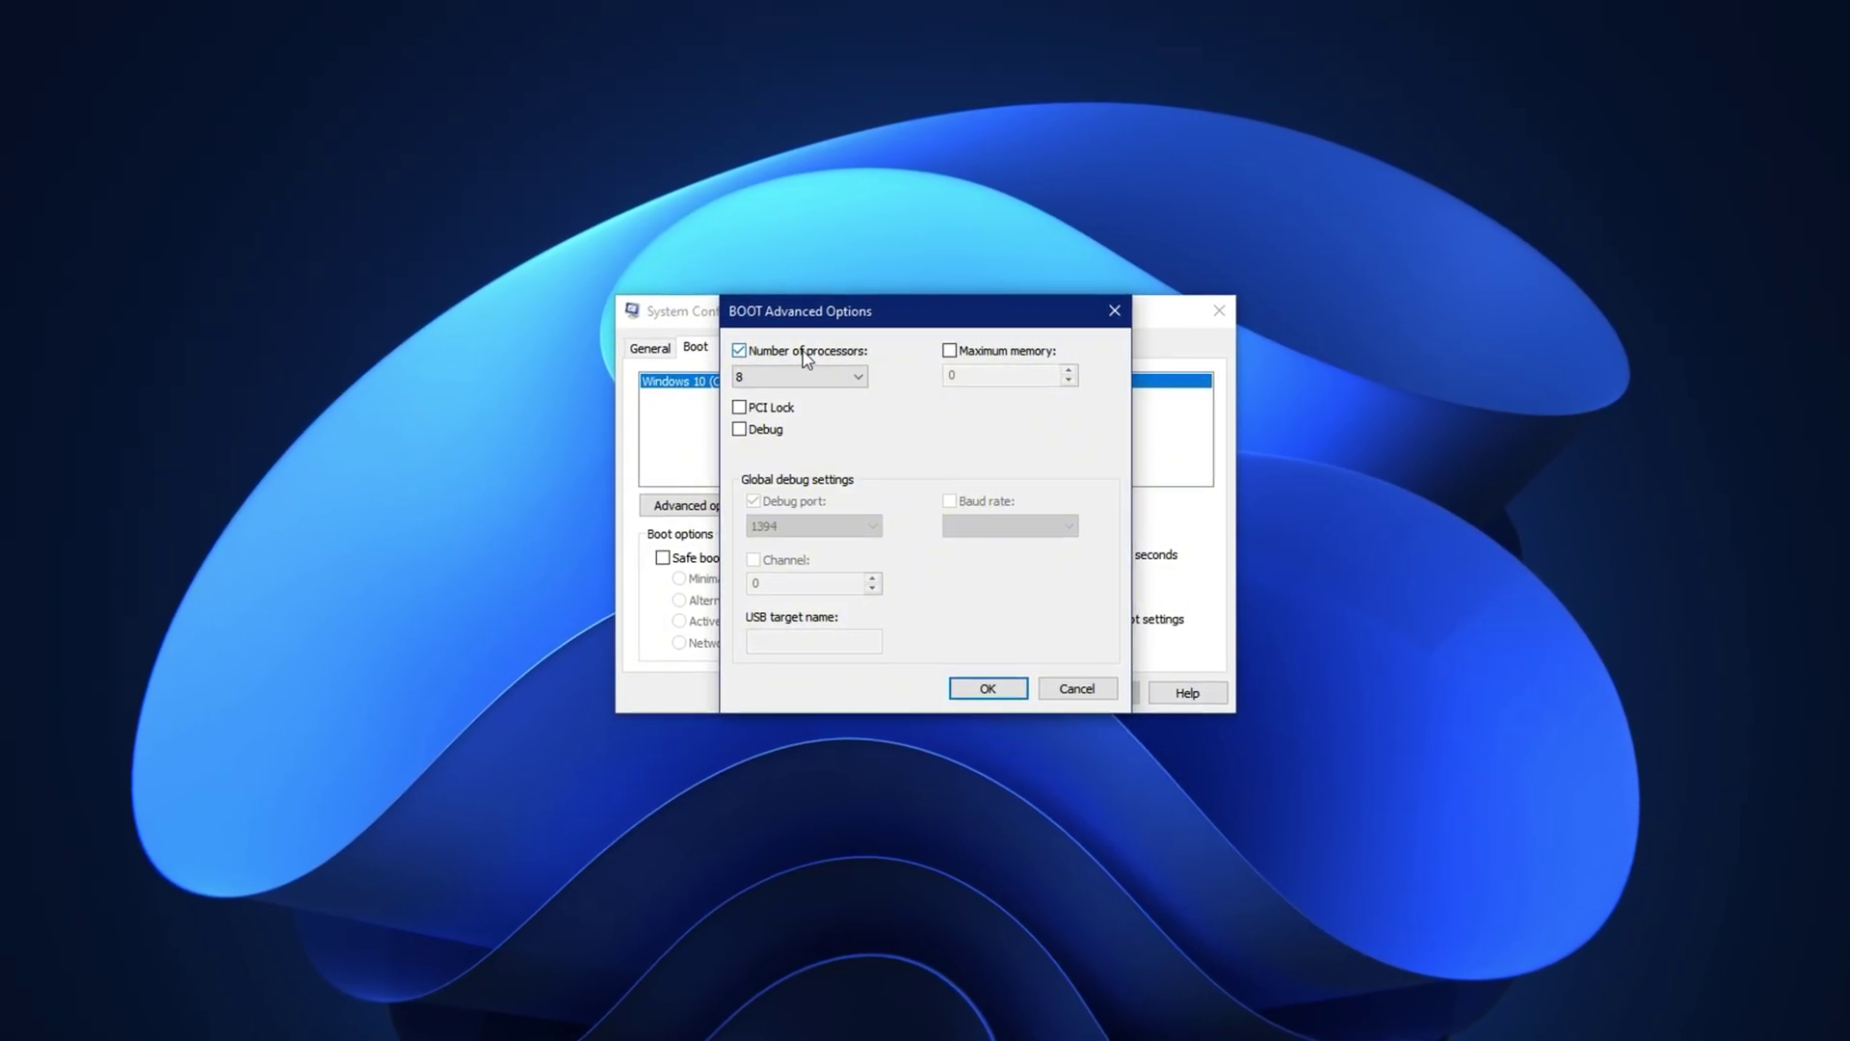
left_click(795, 379)
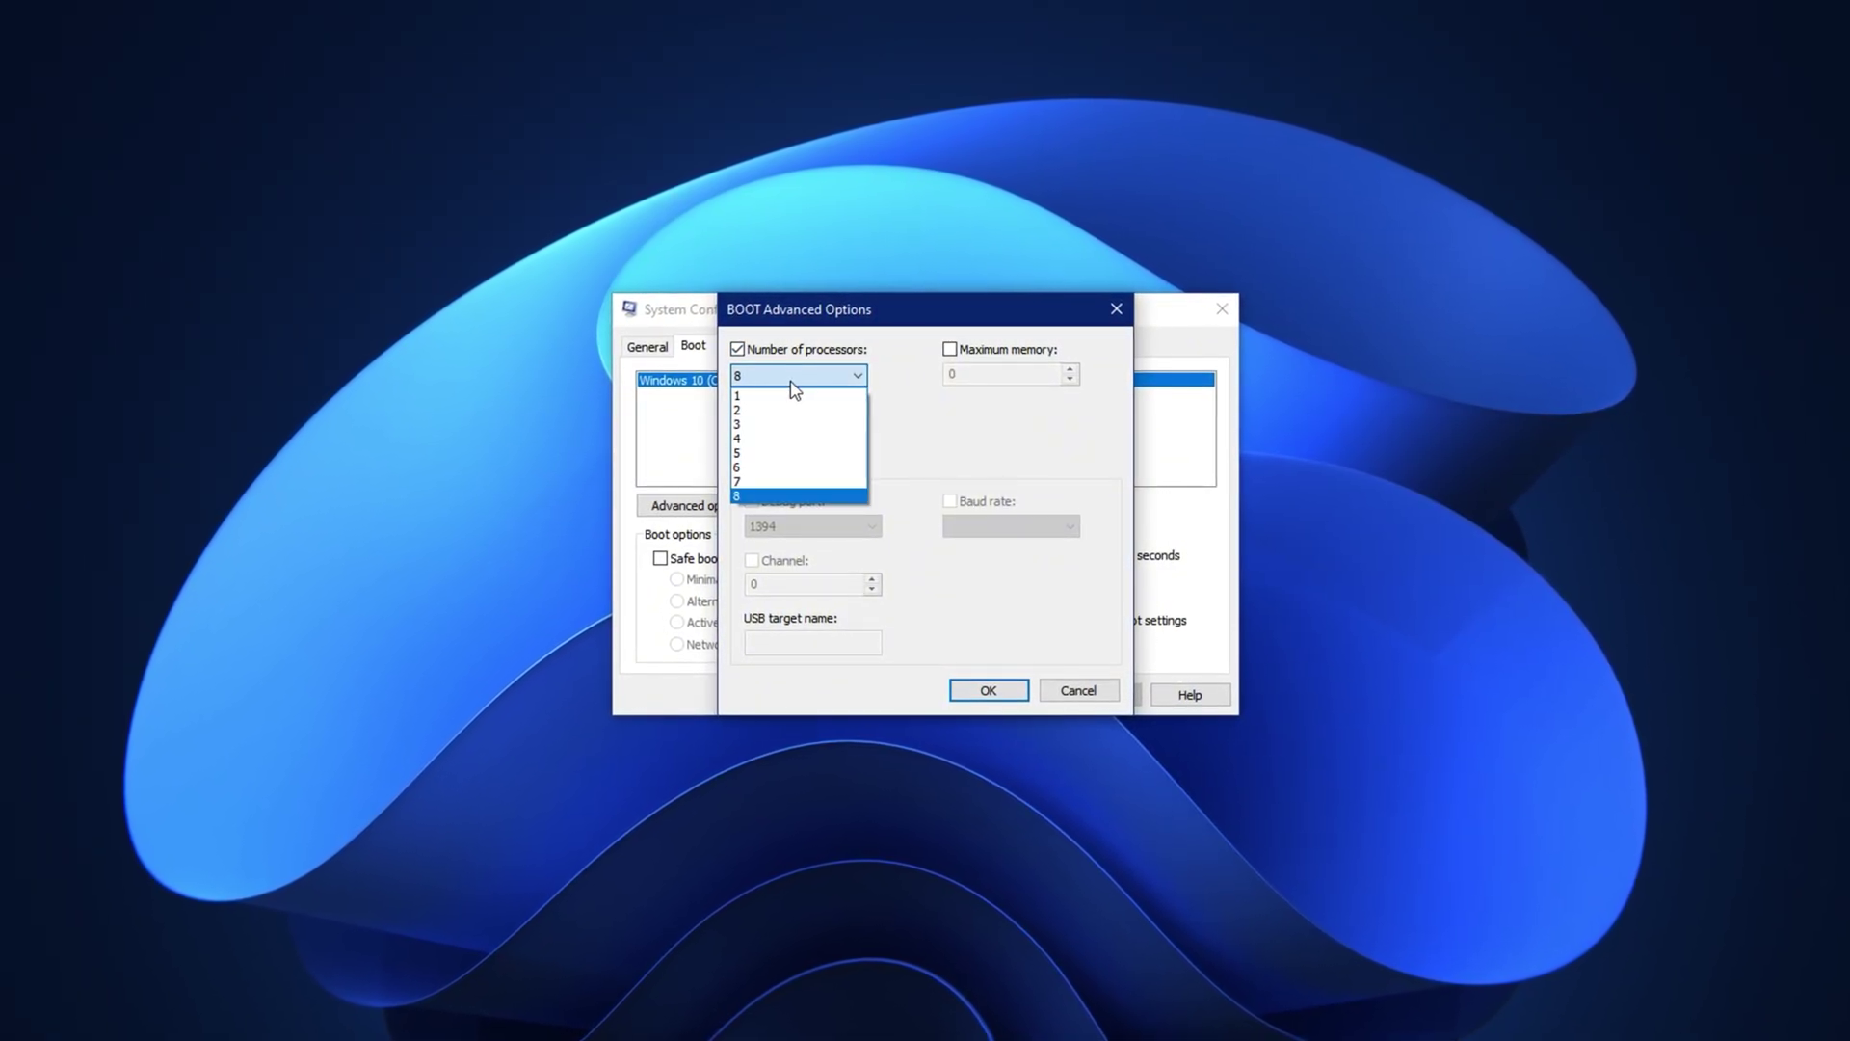
left_click(784, 497)
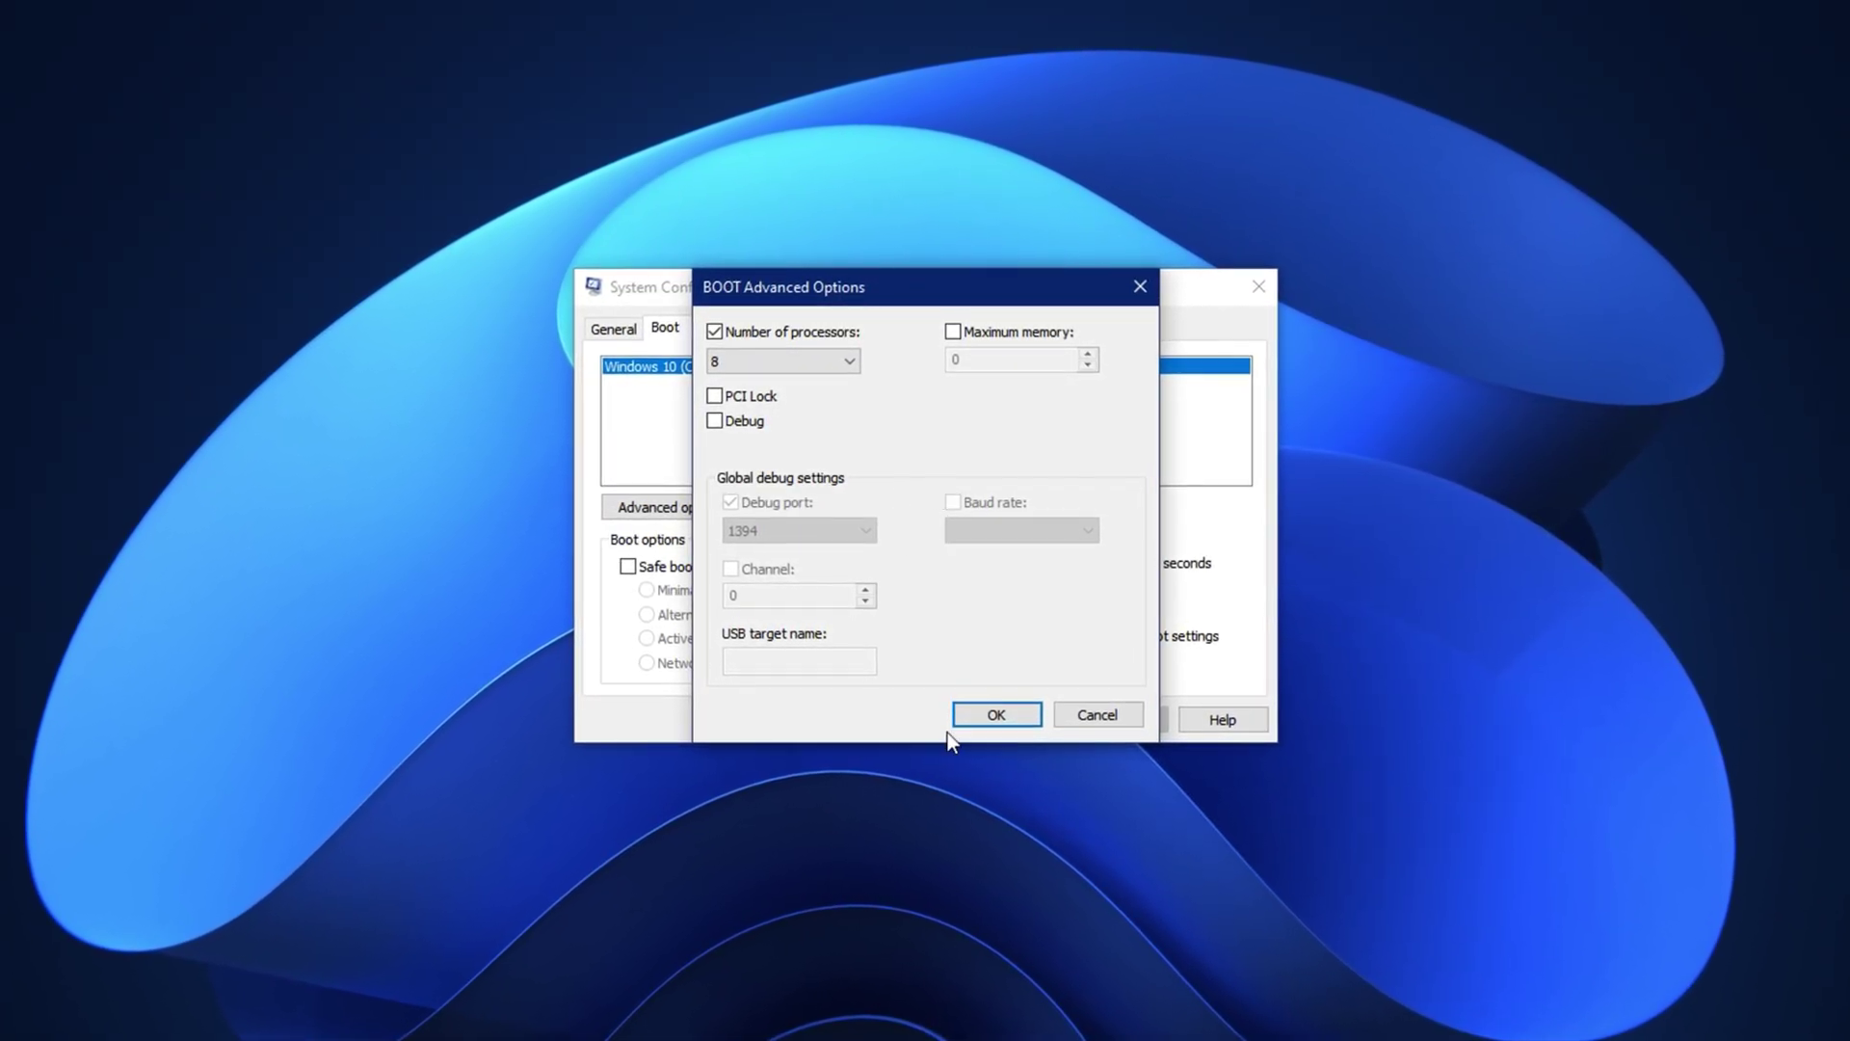
left_click(971, 718)
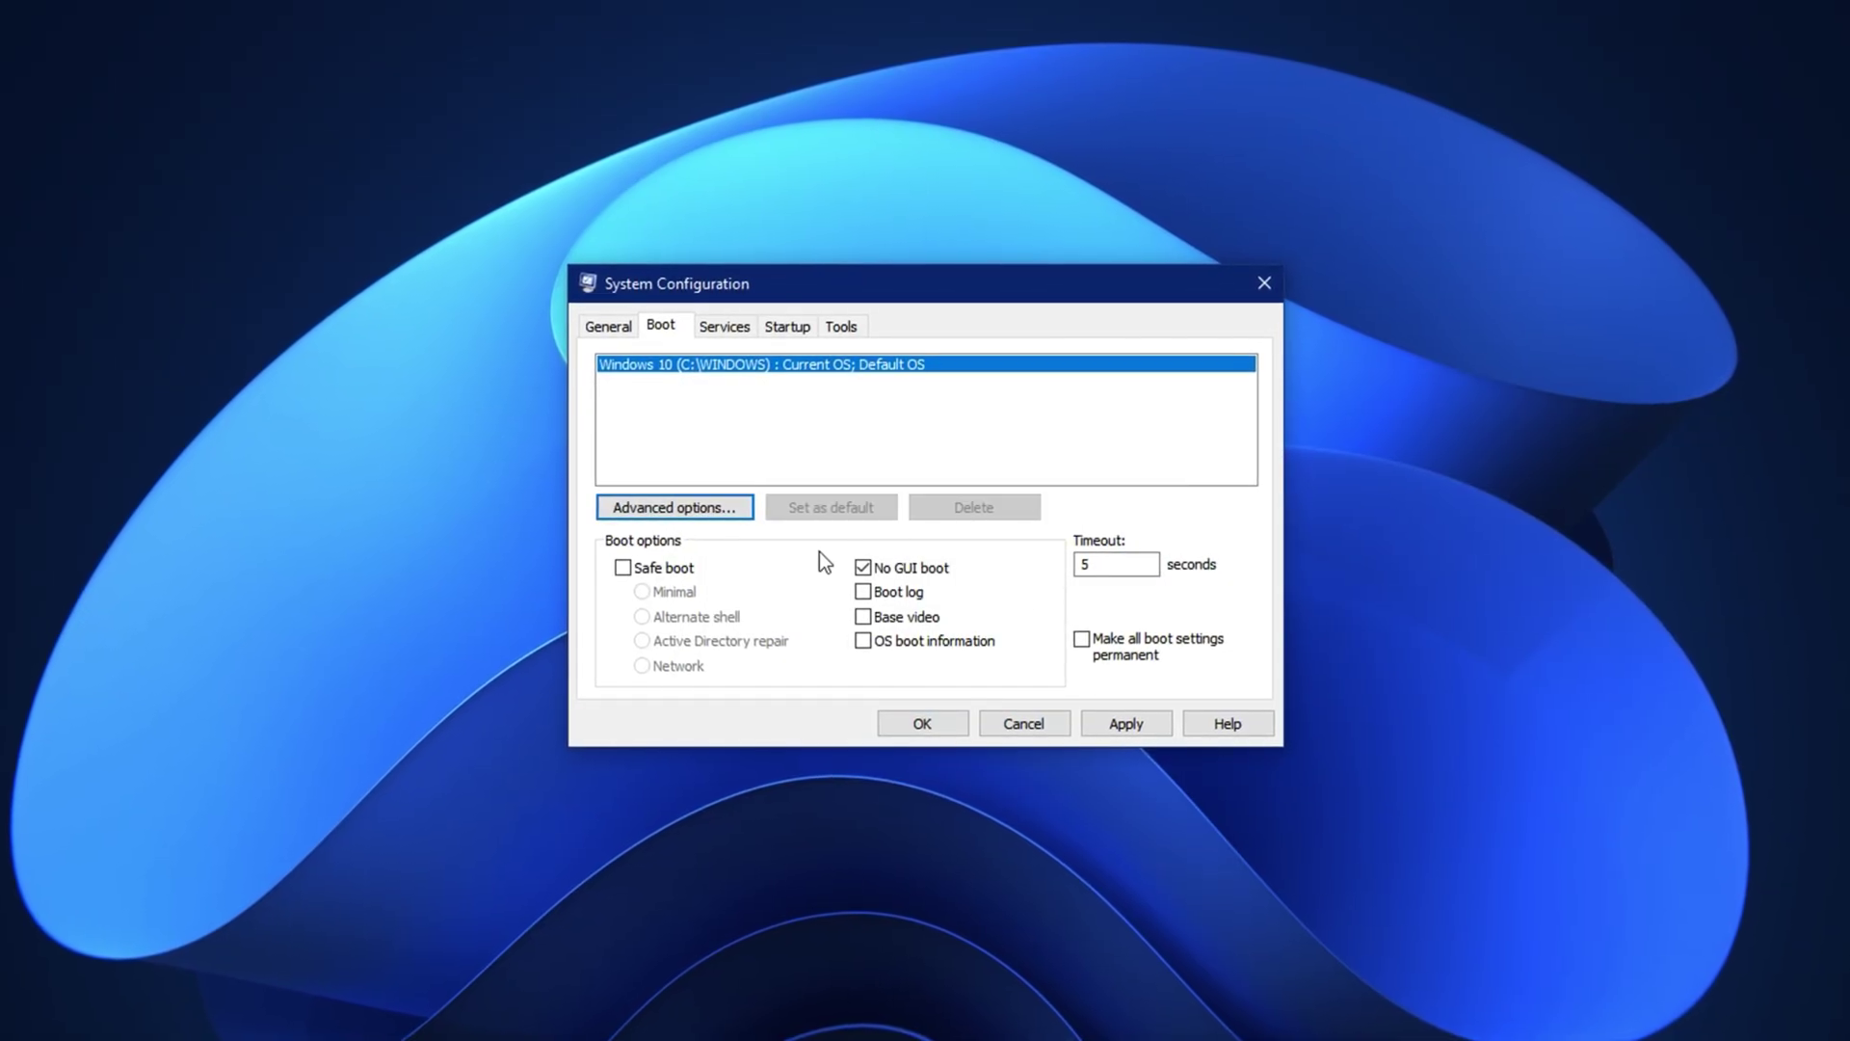
Step: Tick Hide all Microsoft services on the Services tab and scroll through the remaining services
left_click(732, 328)
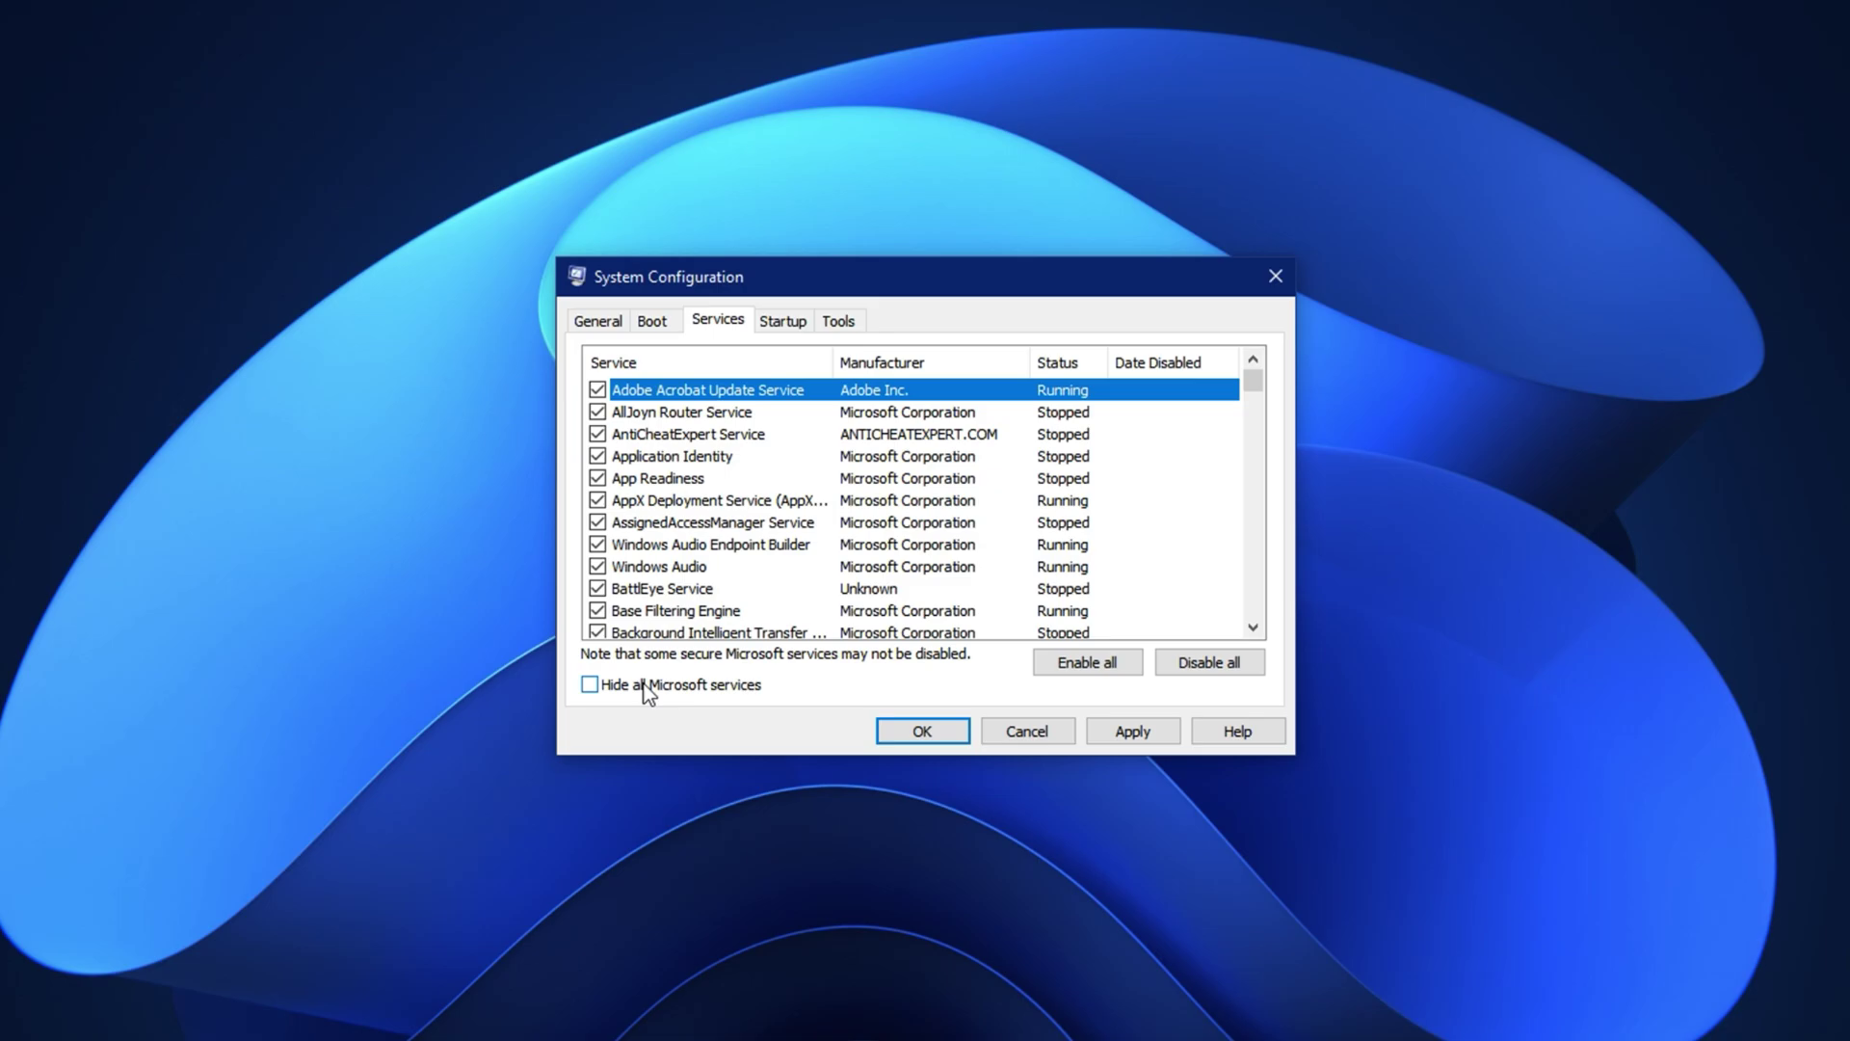
left_click(589, 685)
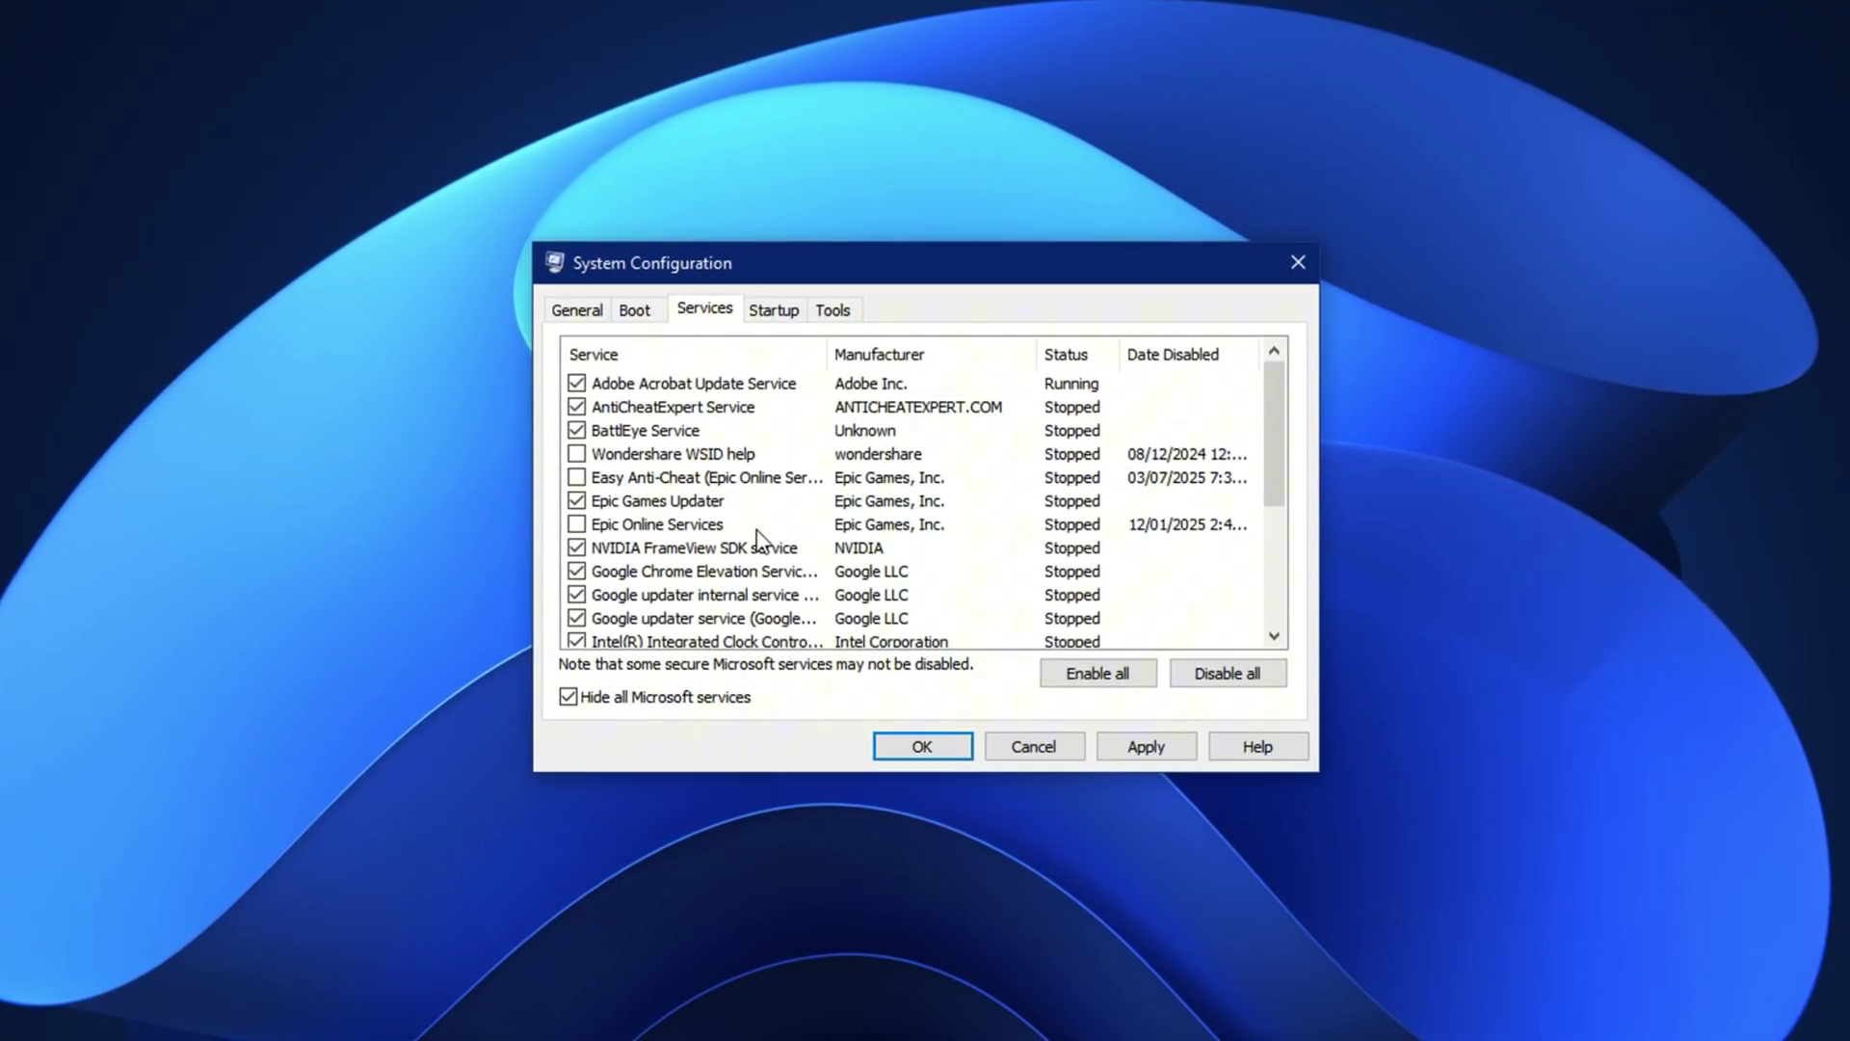
scroll(756, 540, "down", 3)
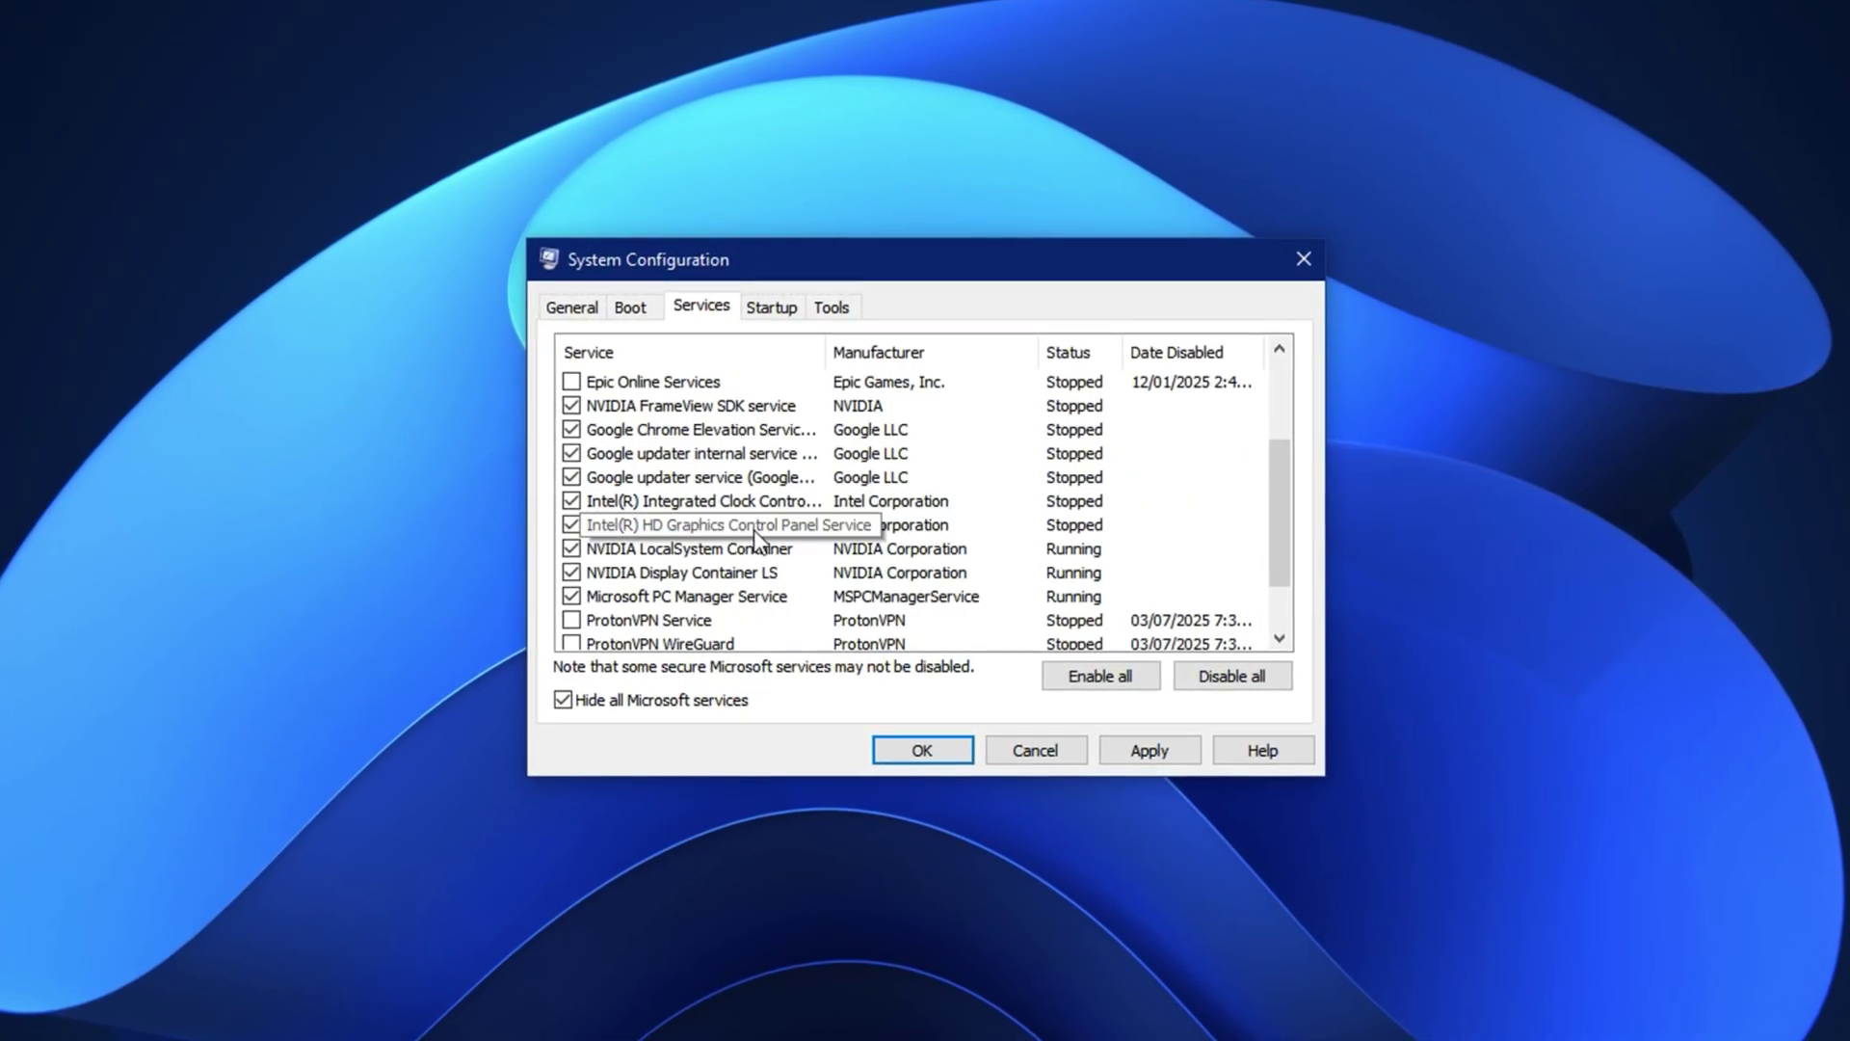
scroll(854, 610, "up", 3)
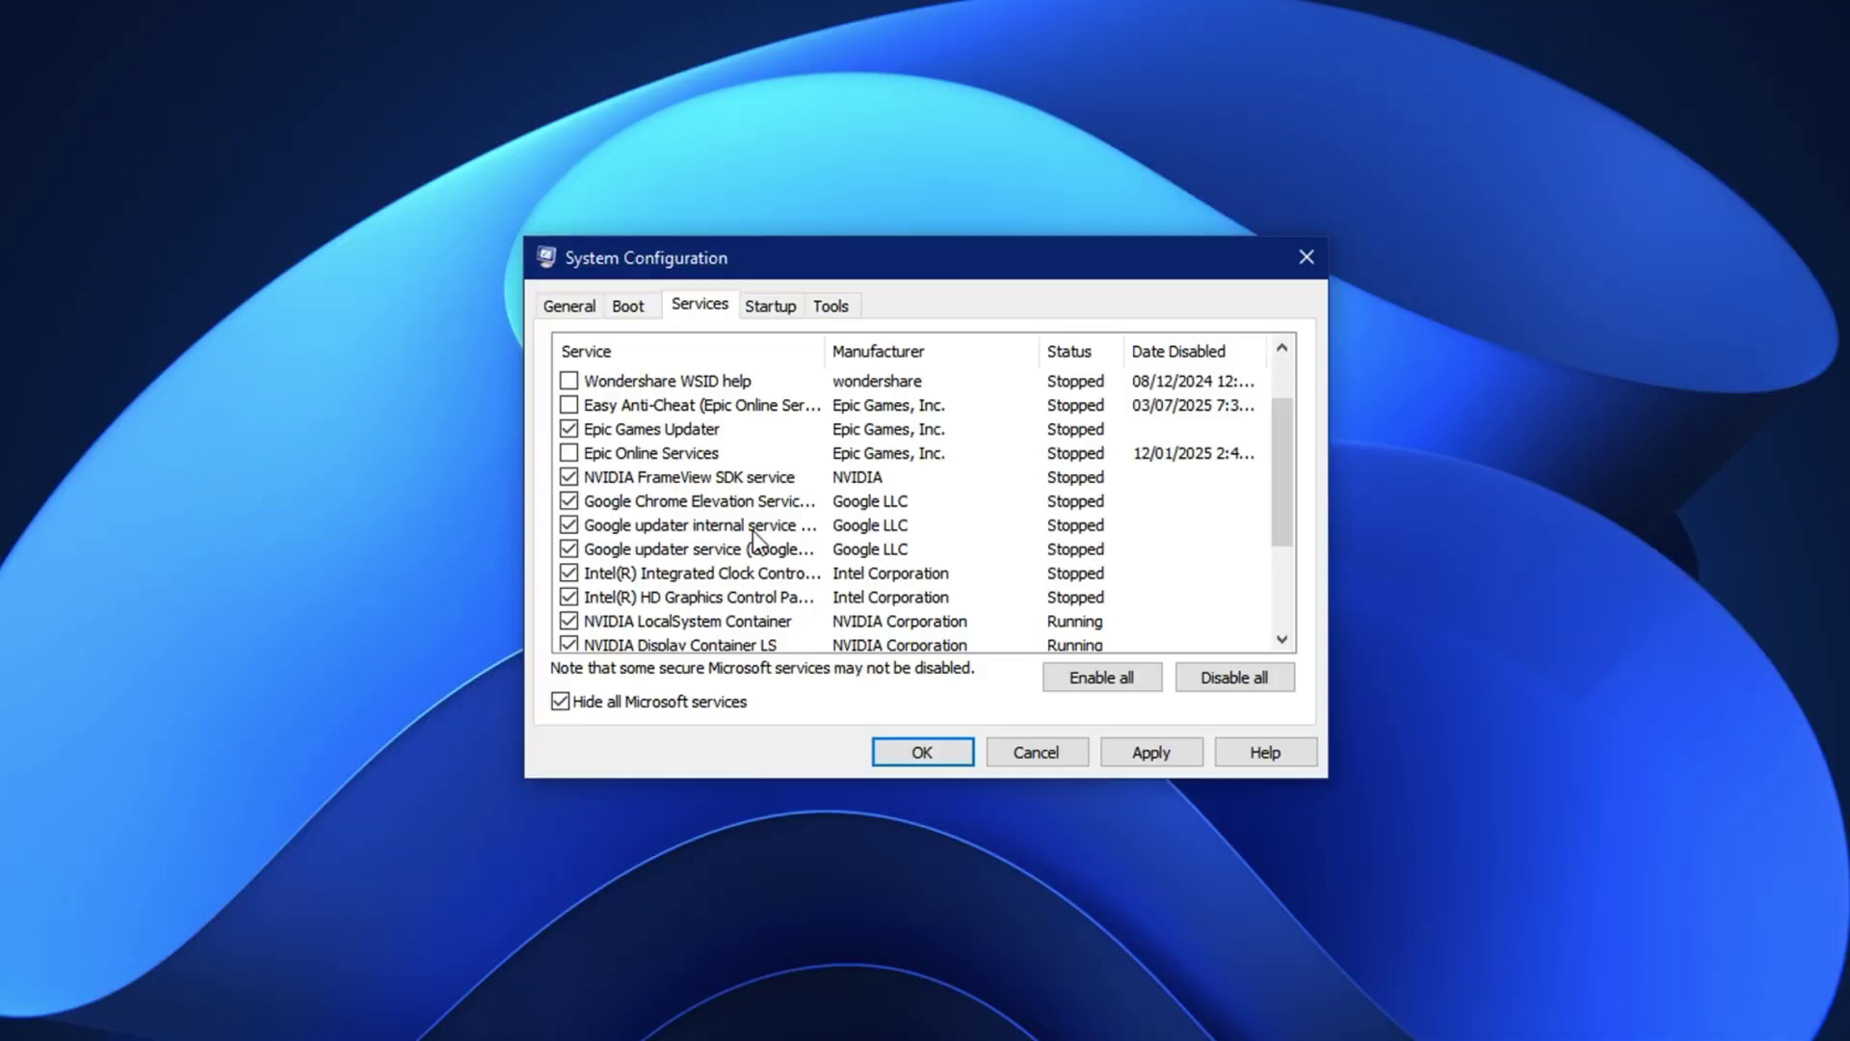
left_click(1293, 646)
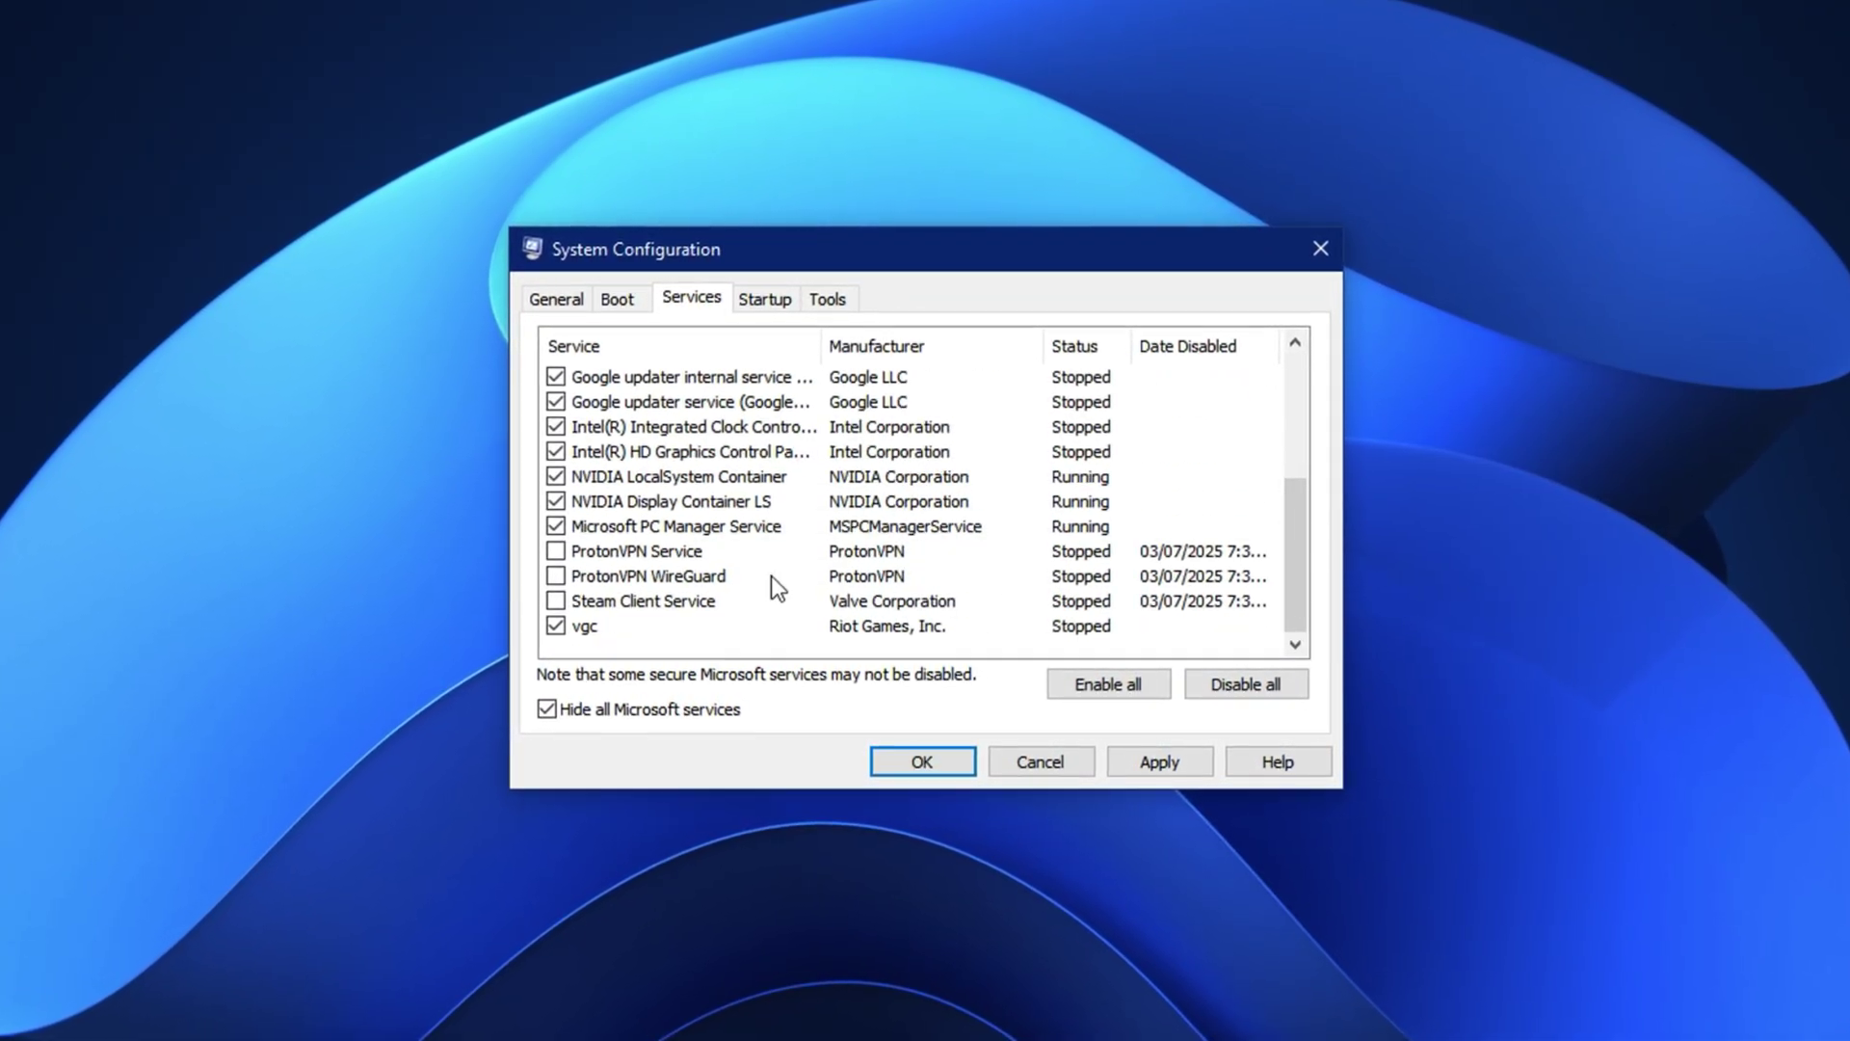
scroll(775, 575, "up", 3)
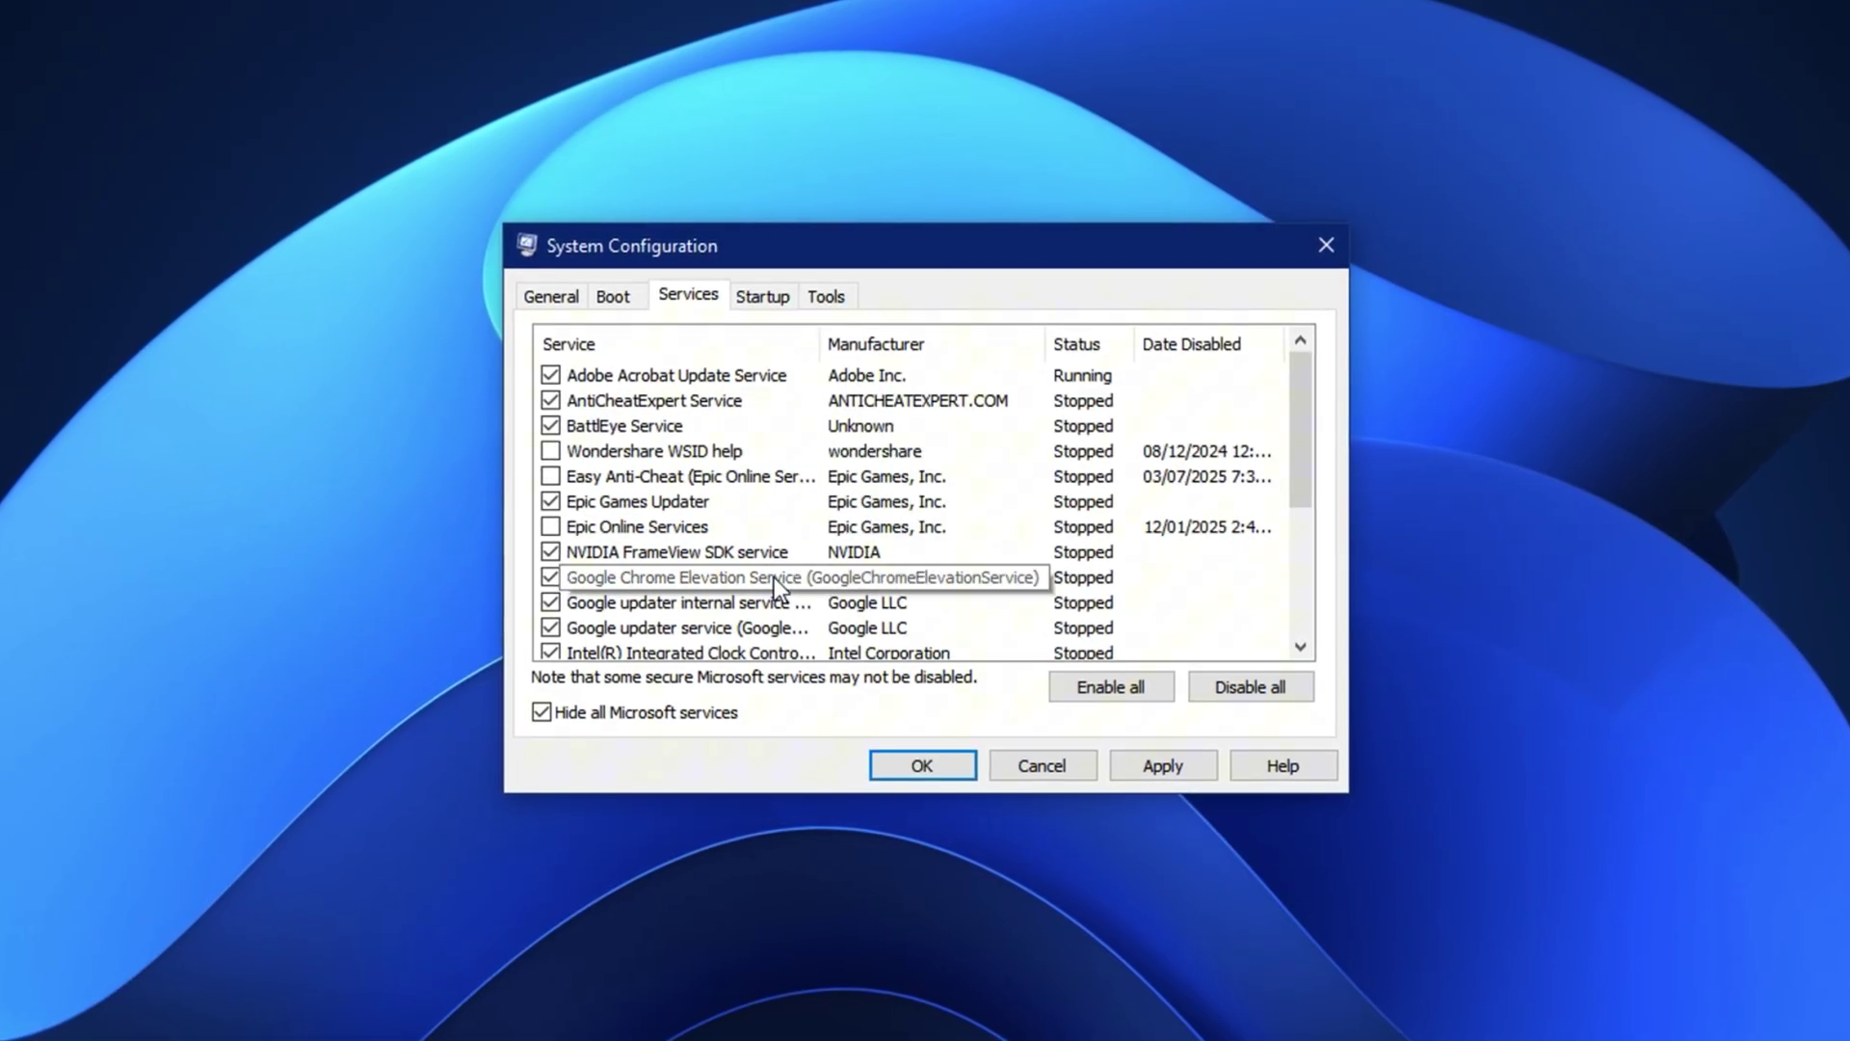
key("Tab")
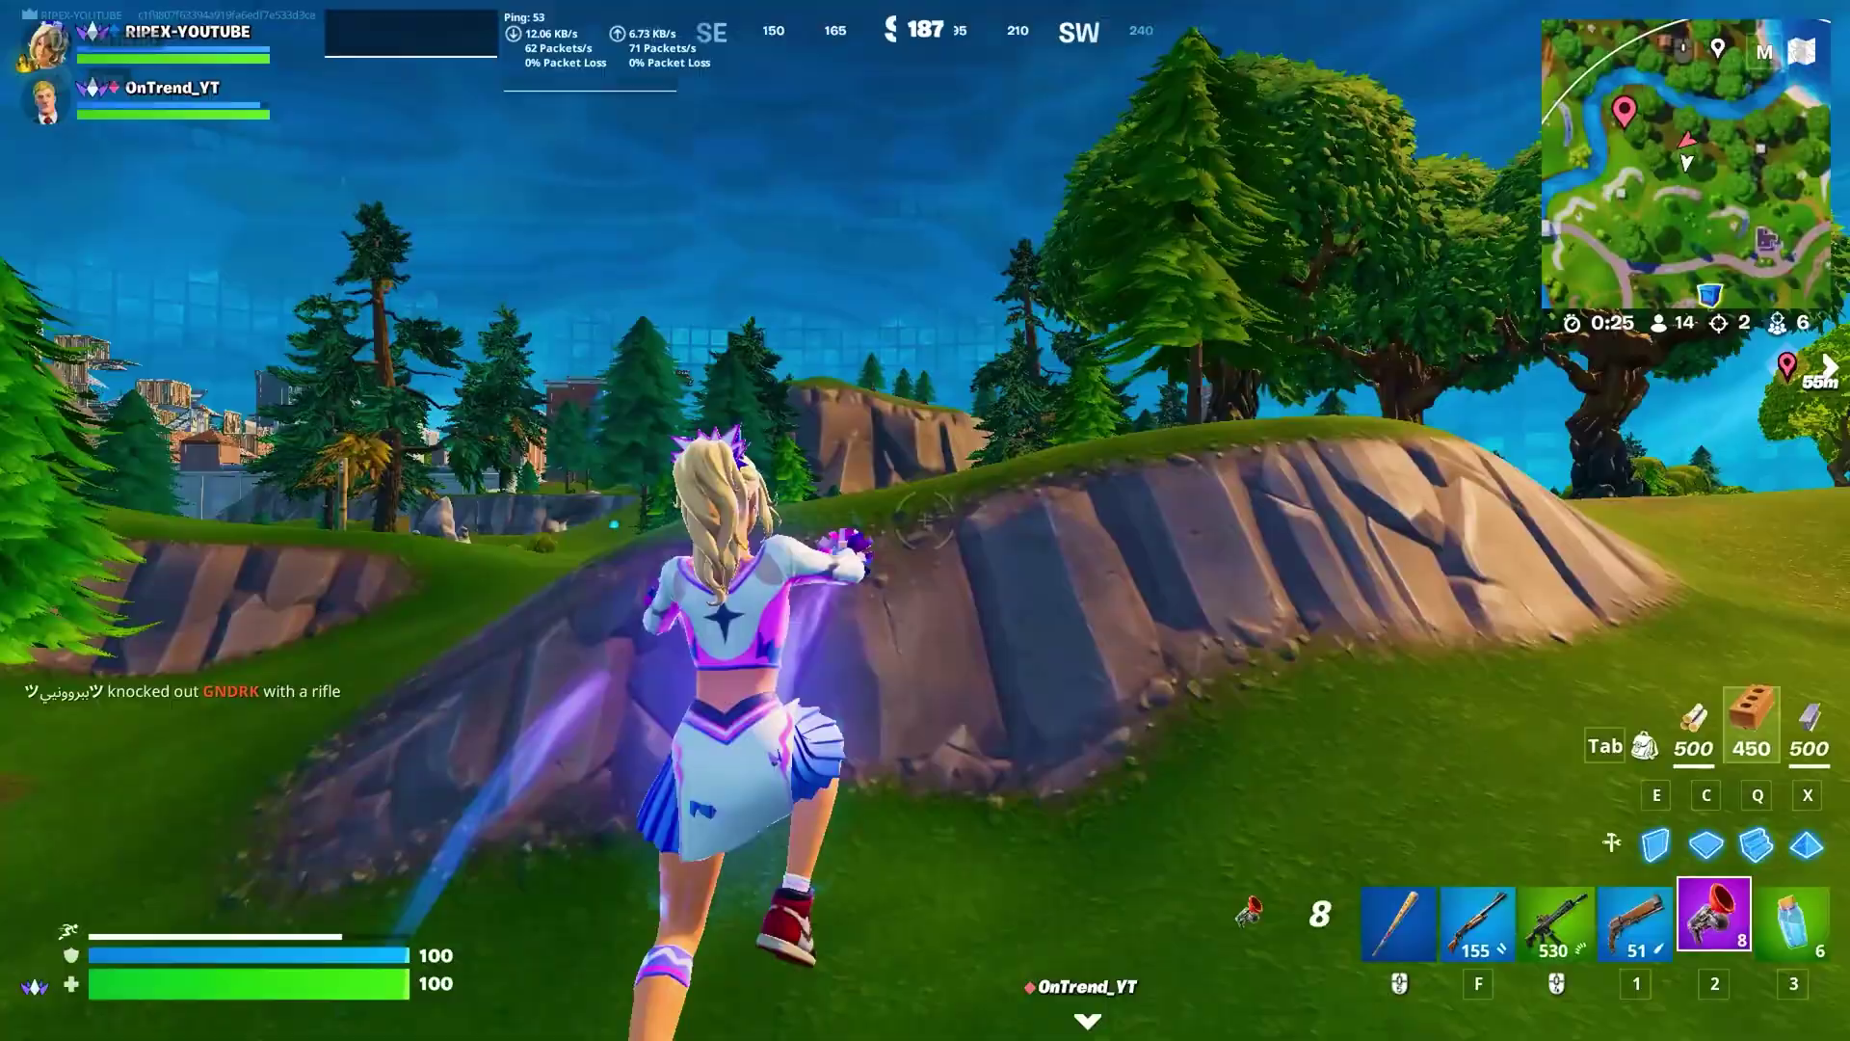
Step: Grapple over the cliff, switch to the Mammoth Pistol, ping the enemy and crouch
left_click(923, 520)
key("1")
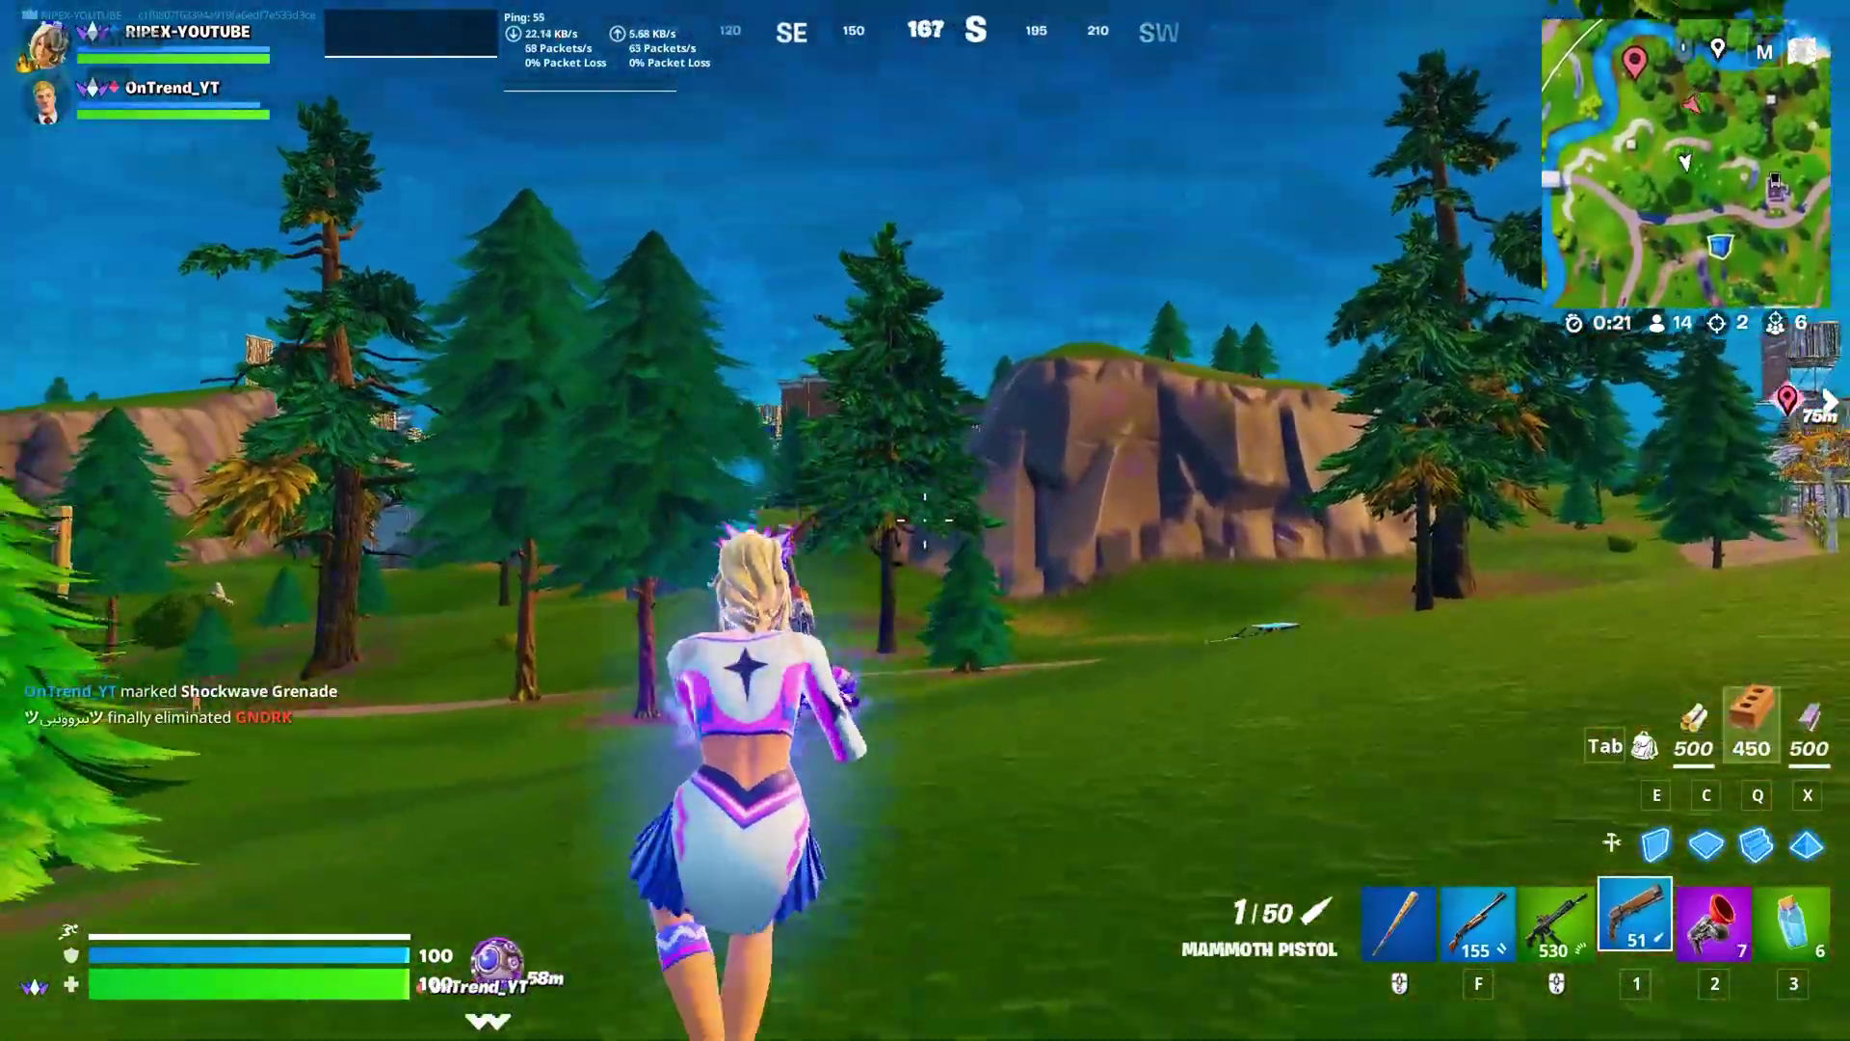
middle_click(923, 521)
key("ctrl")
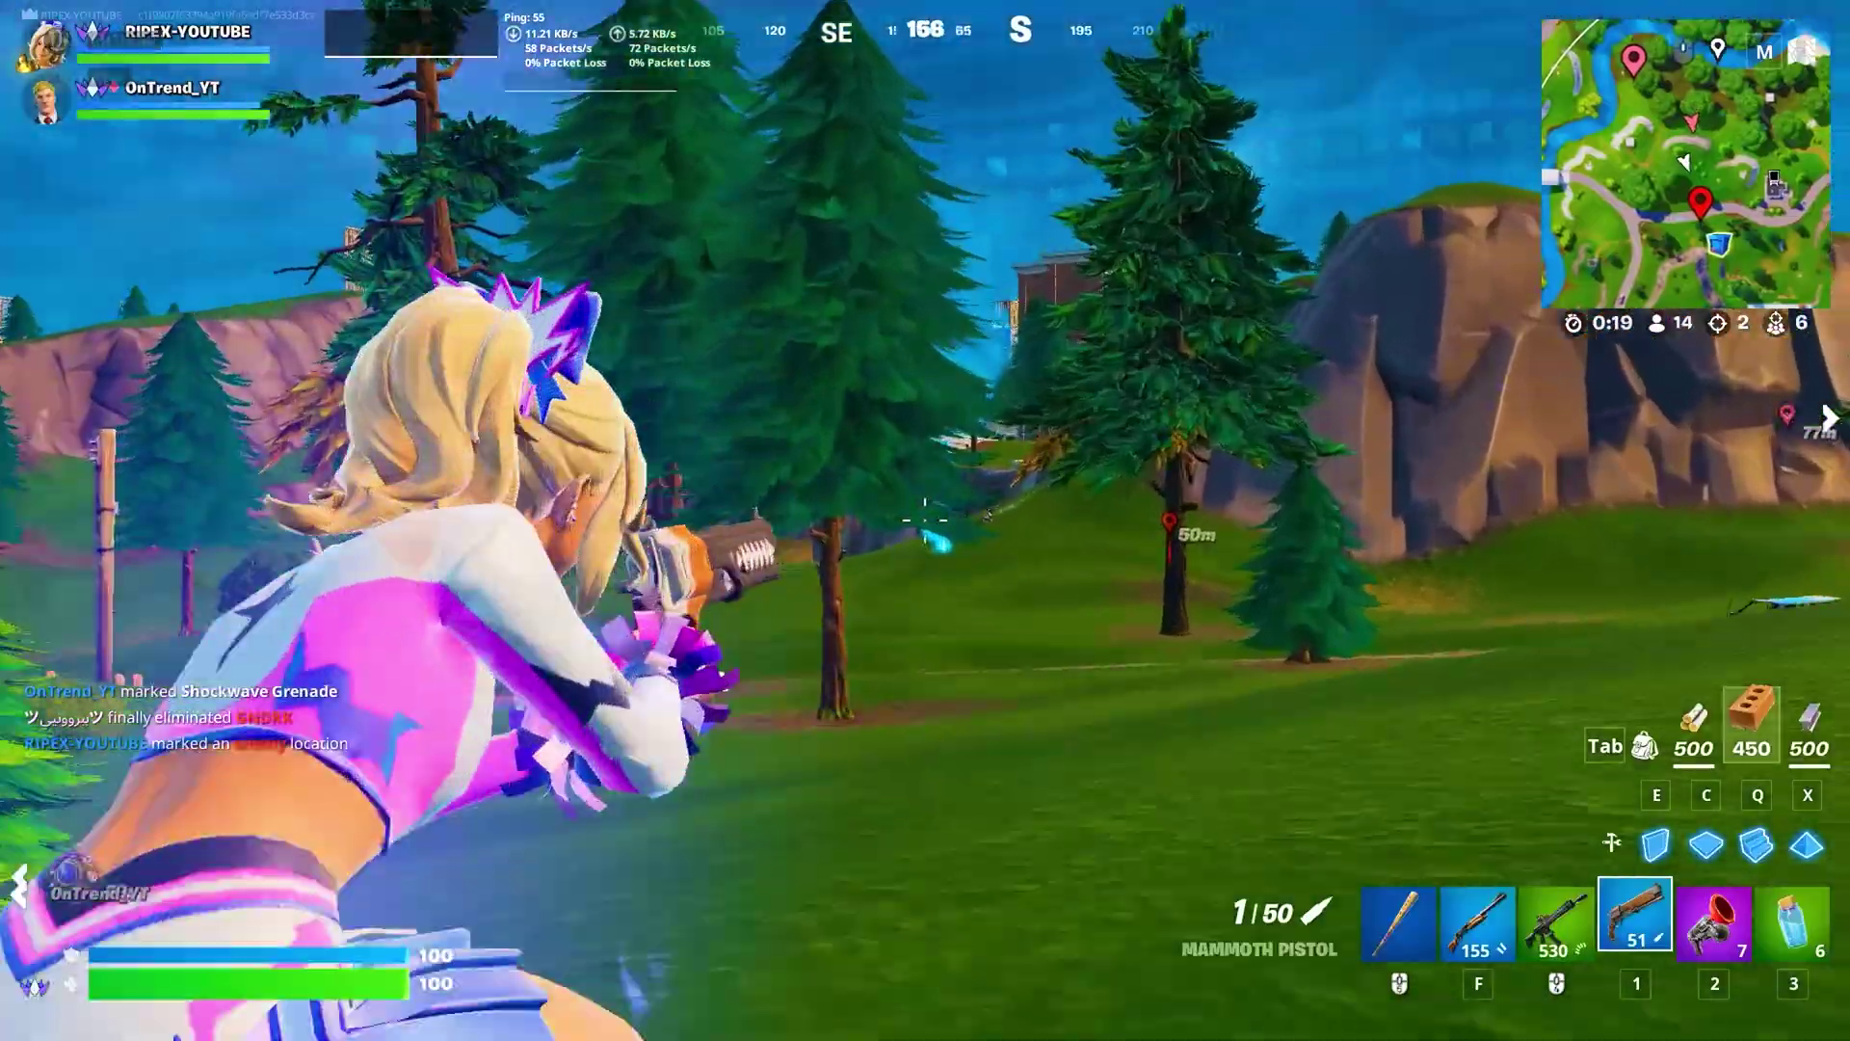